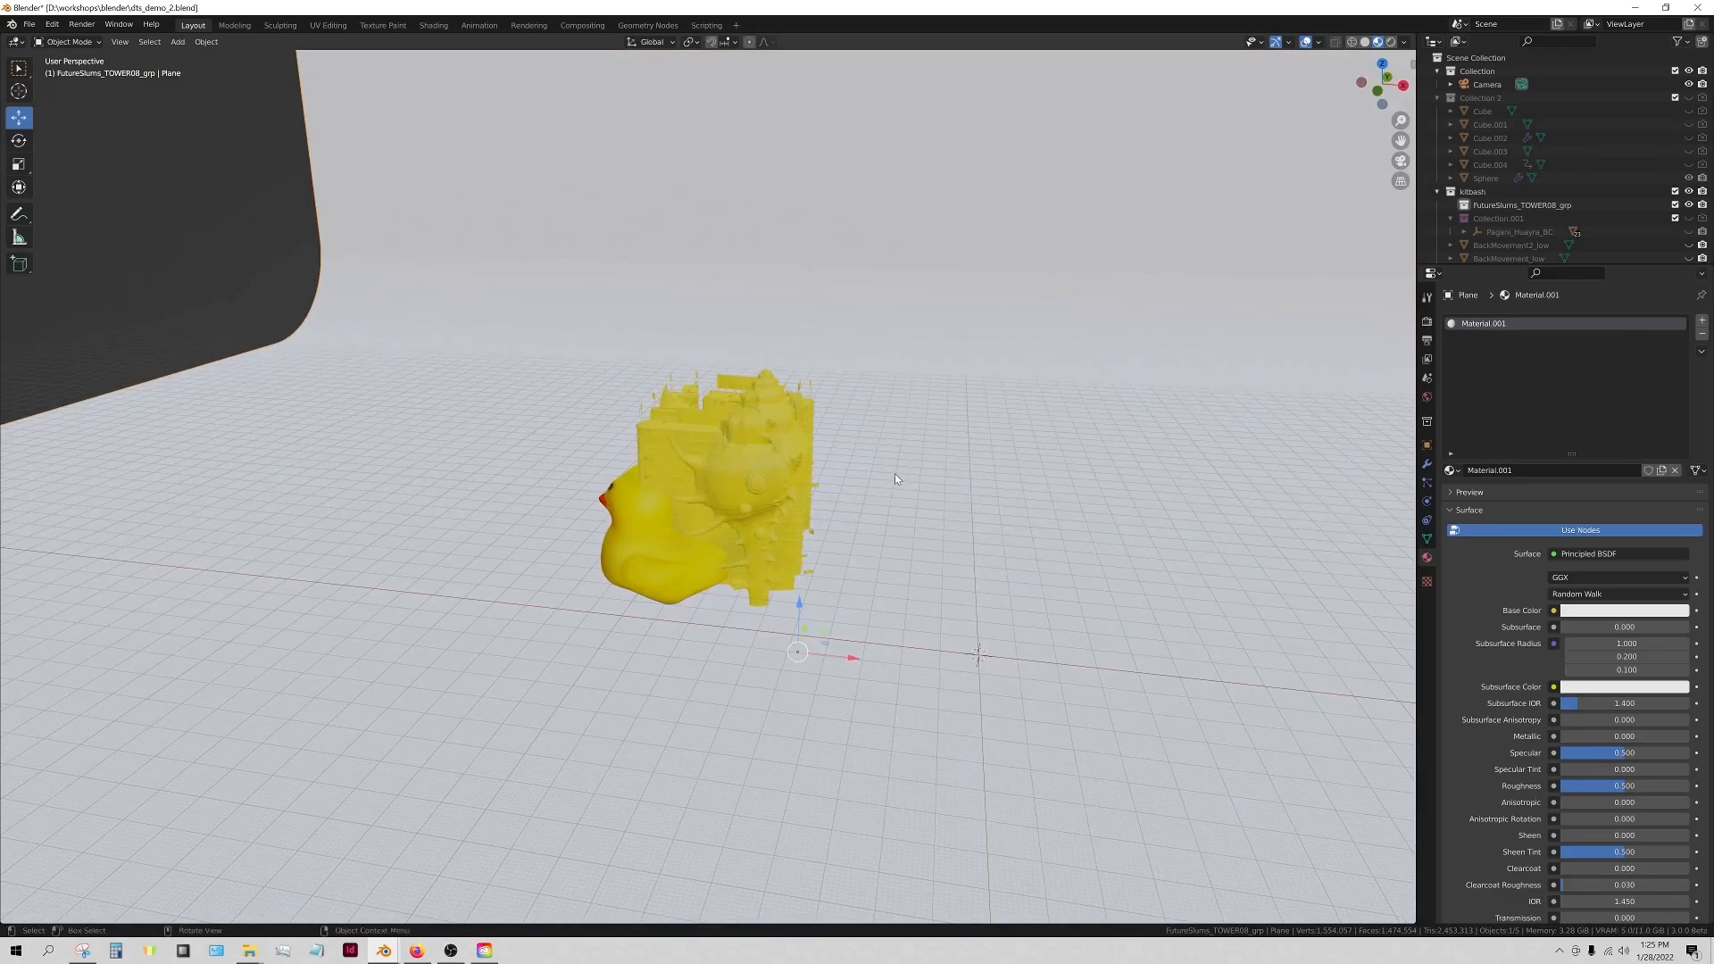
- Switch the viewport to solid shading and delete the existing curved backdrop plane
click(1366, 42)
scroll(948, 442, down, 2)
scroll(937, 442, up, 4)
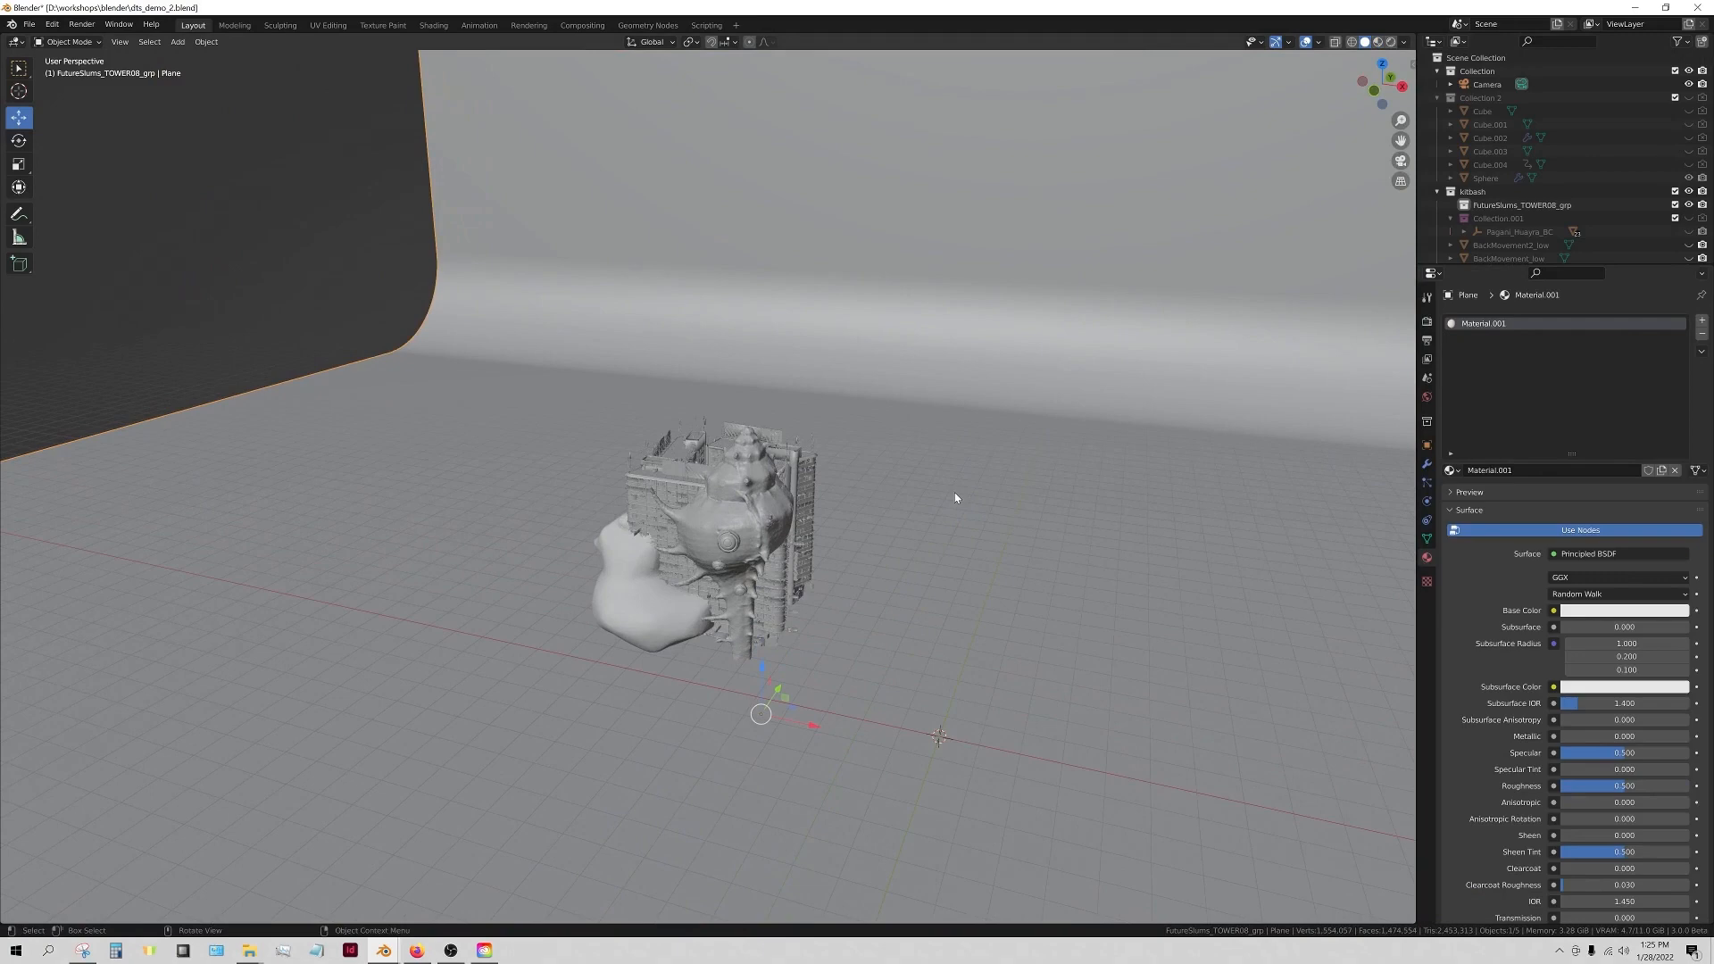
key(Delete)
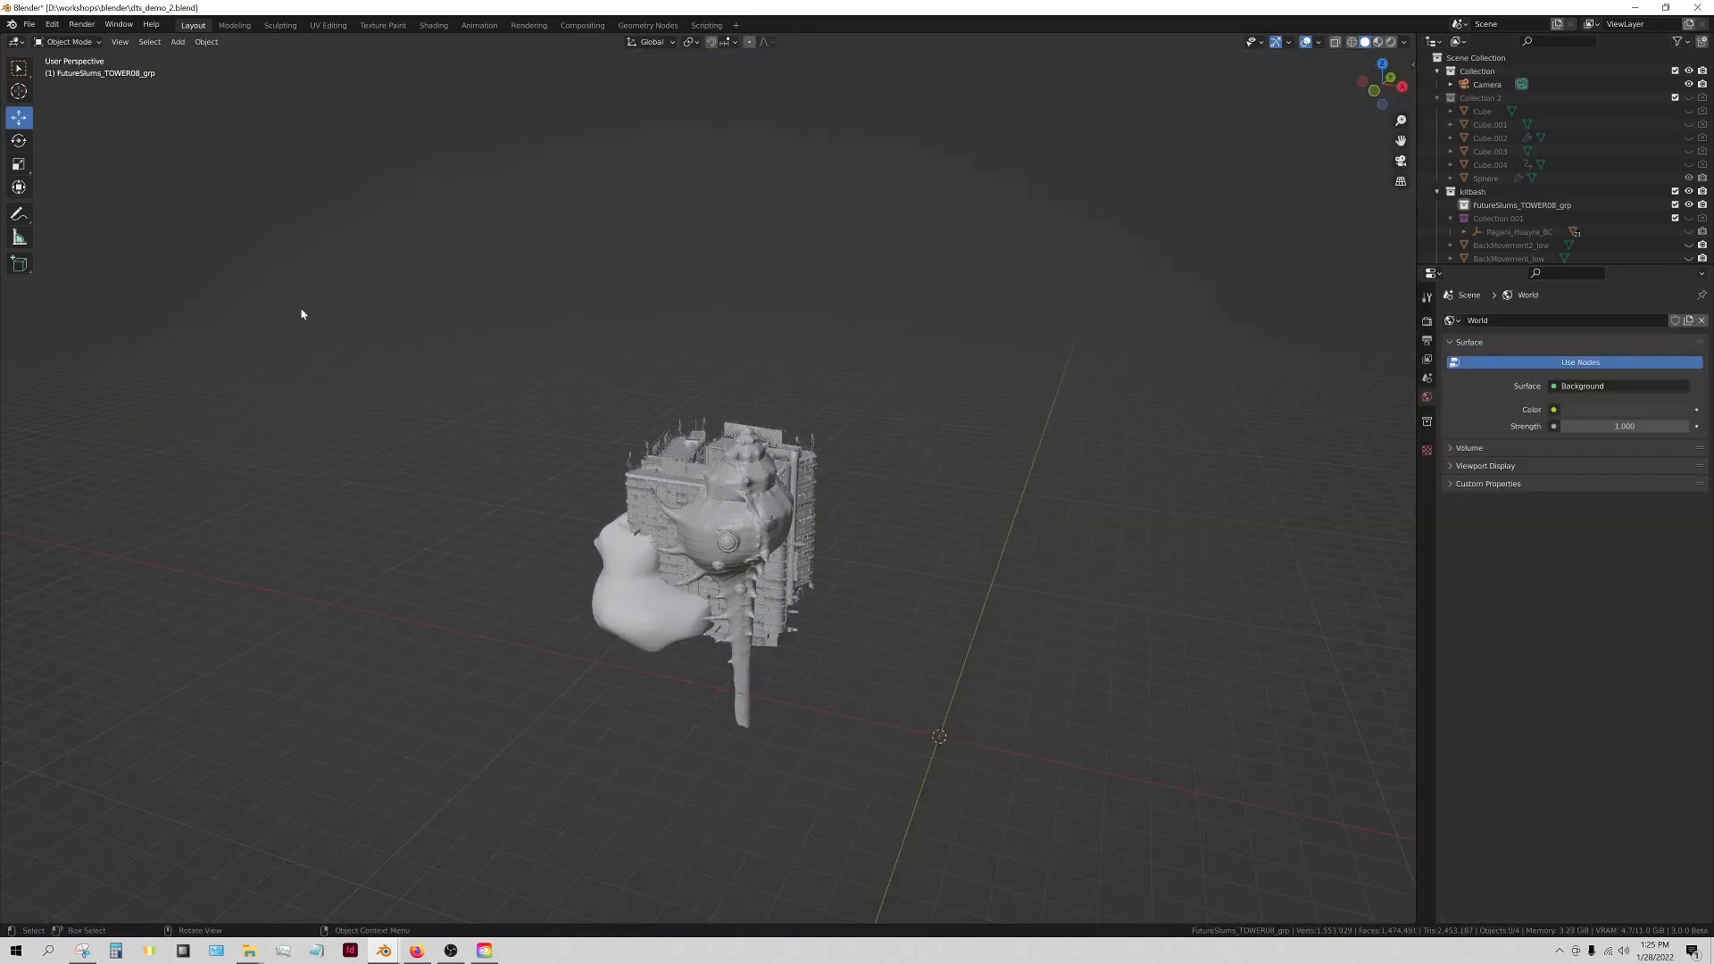
- Add a mesh plane, scale it up about 293 times, and move it beneath the duck, shell and tower models
click(177, 42)
mouse_move(228, 57)
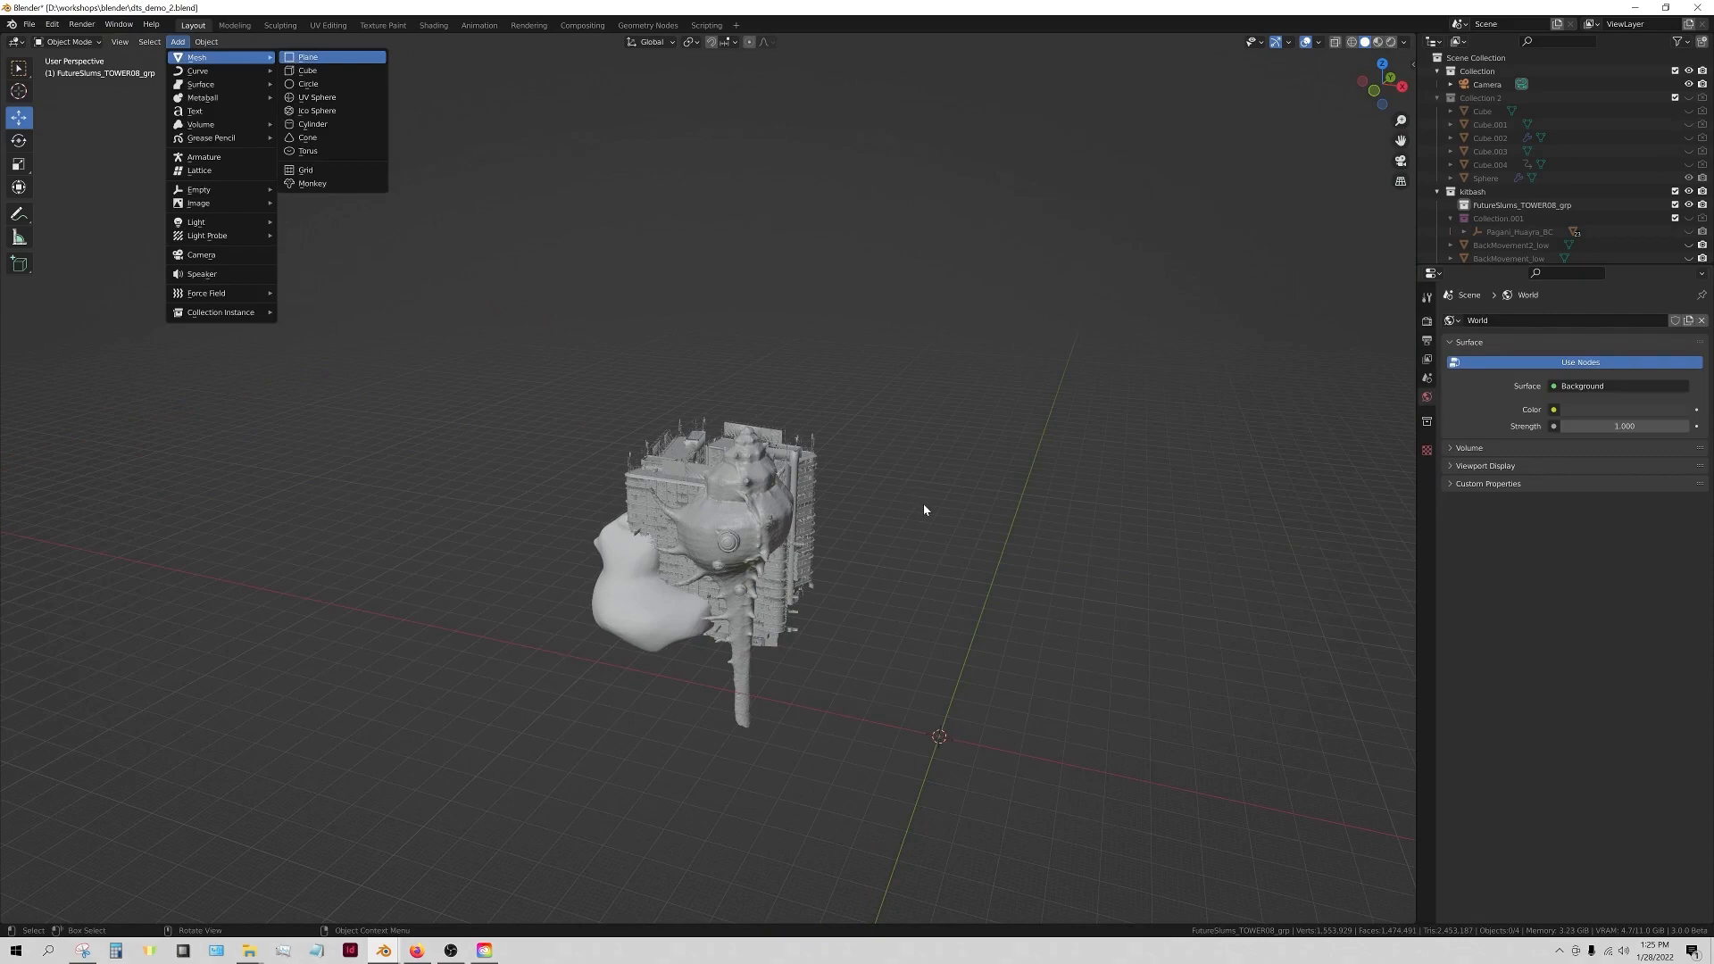
key(Return)
key(s)
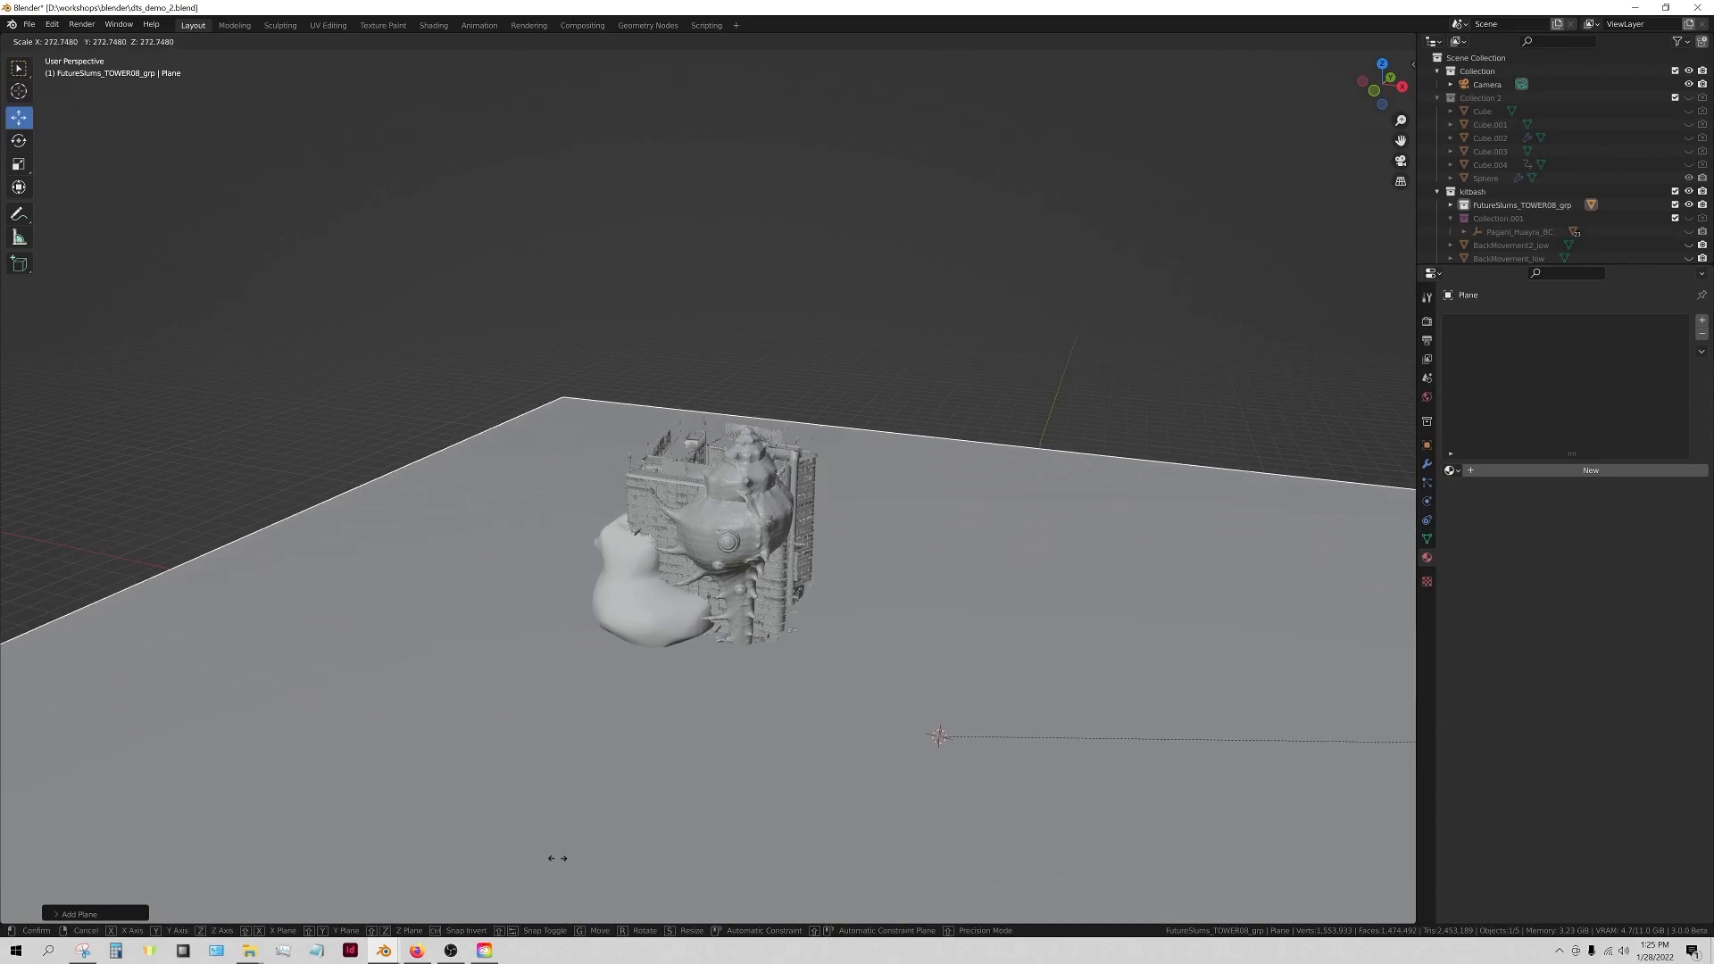
click(553, 859)
drag(969, 732, 765, 508)
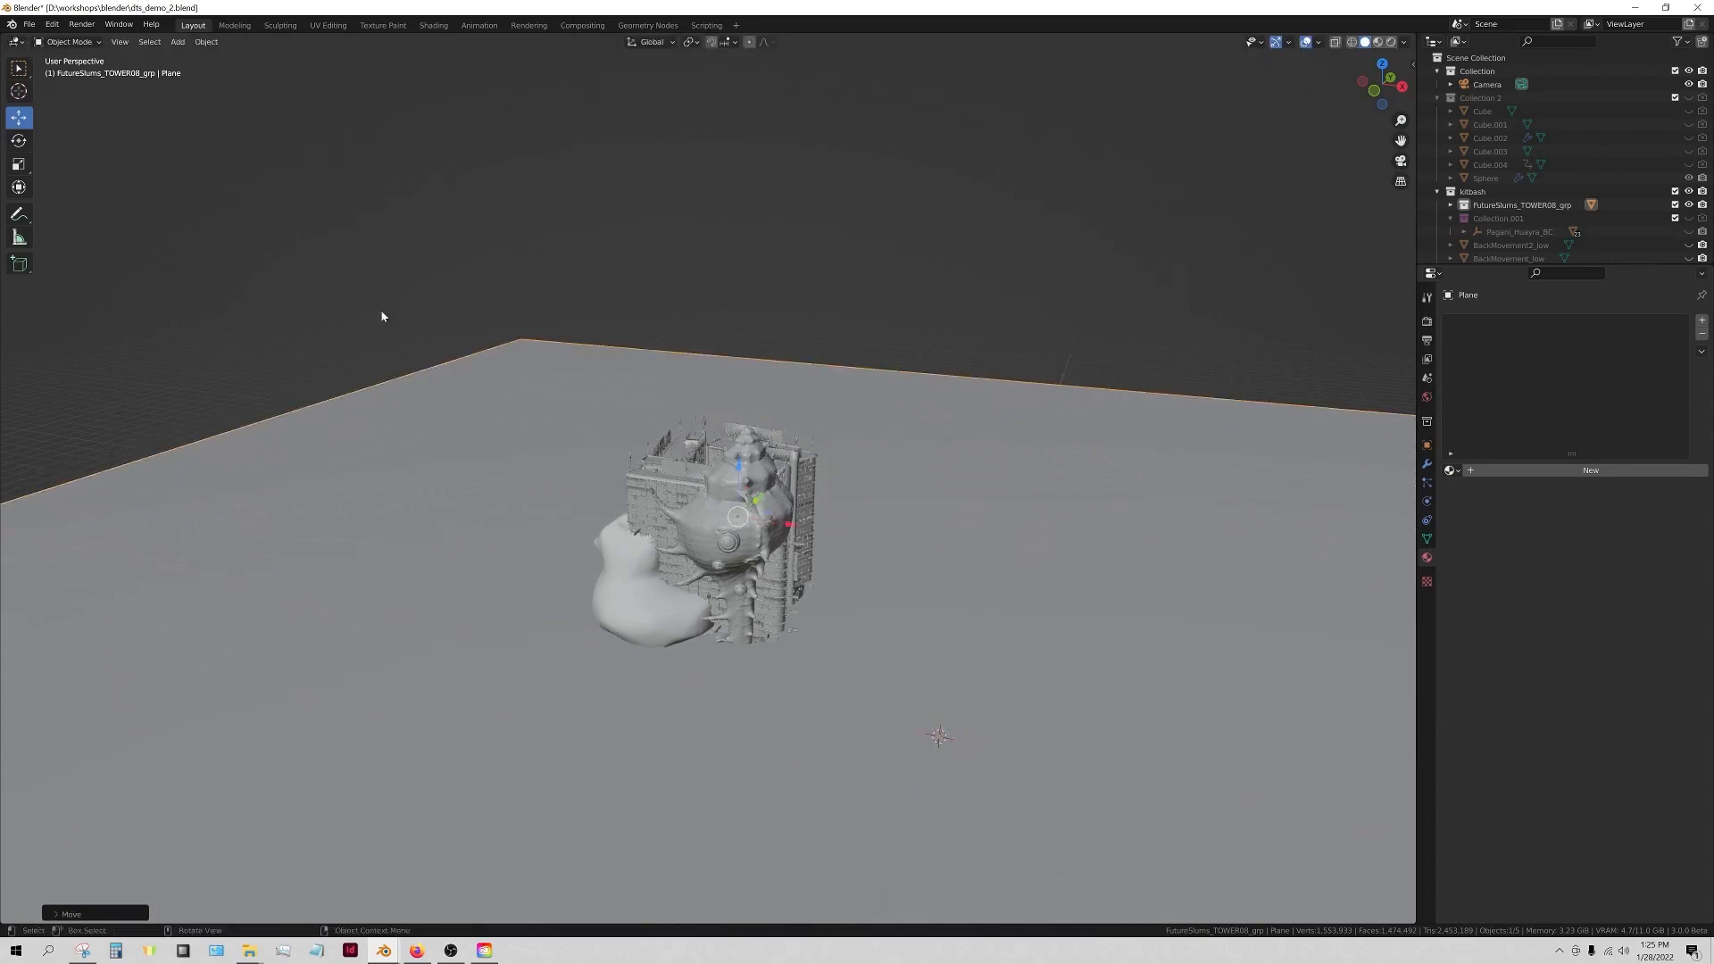
- Extrude the plane's far edge straight up along Z into a tall back wall in Edit Mode, then return to Object Mode
click(72, 42)
click(72, 73)
click(126, 42)
click(878, 421)
scroll(878, 422, down, 2)
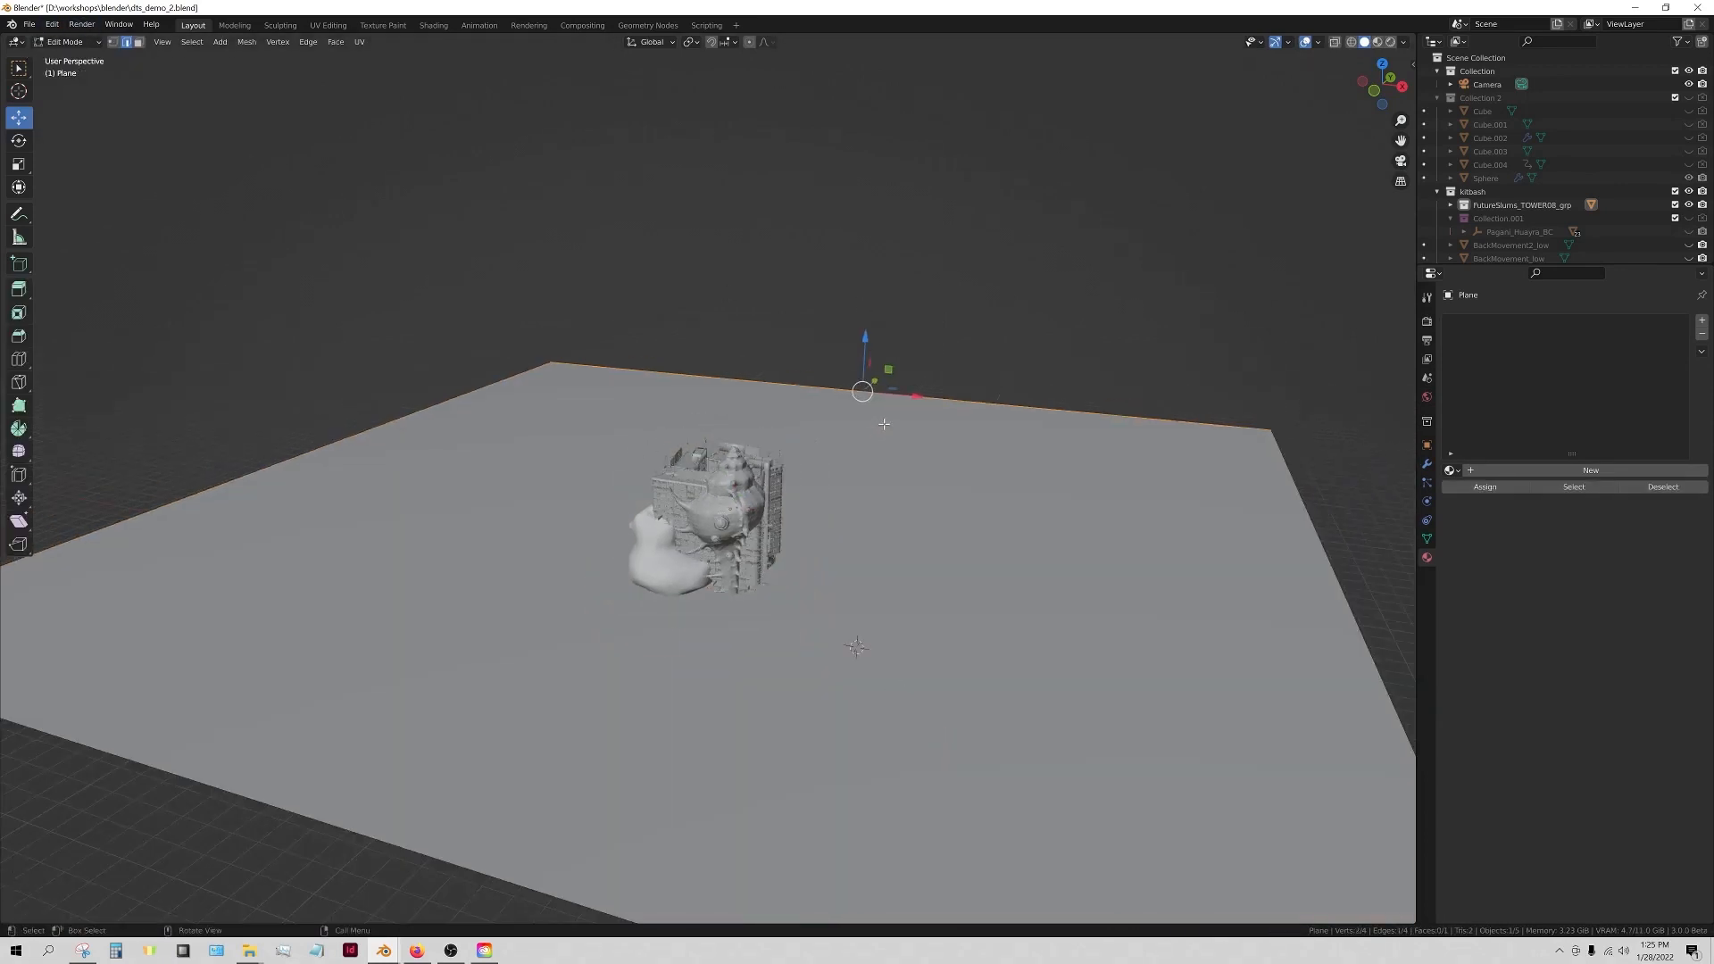
shift+middle_drag(884, 424, 850, 525)
key(e)
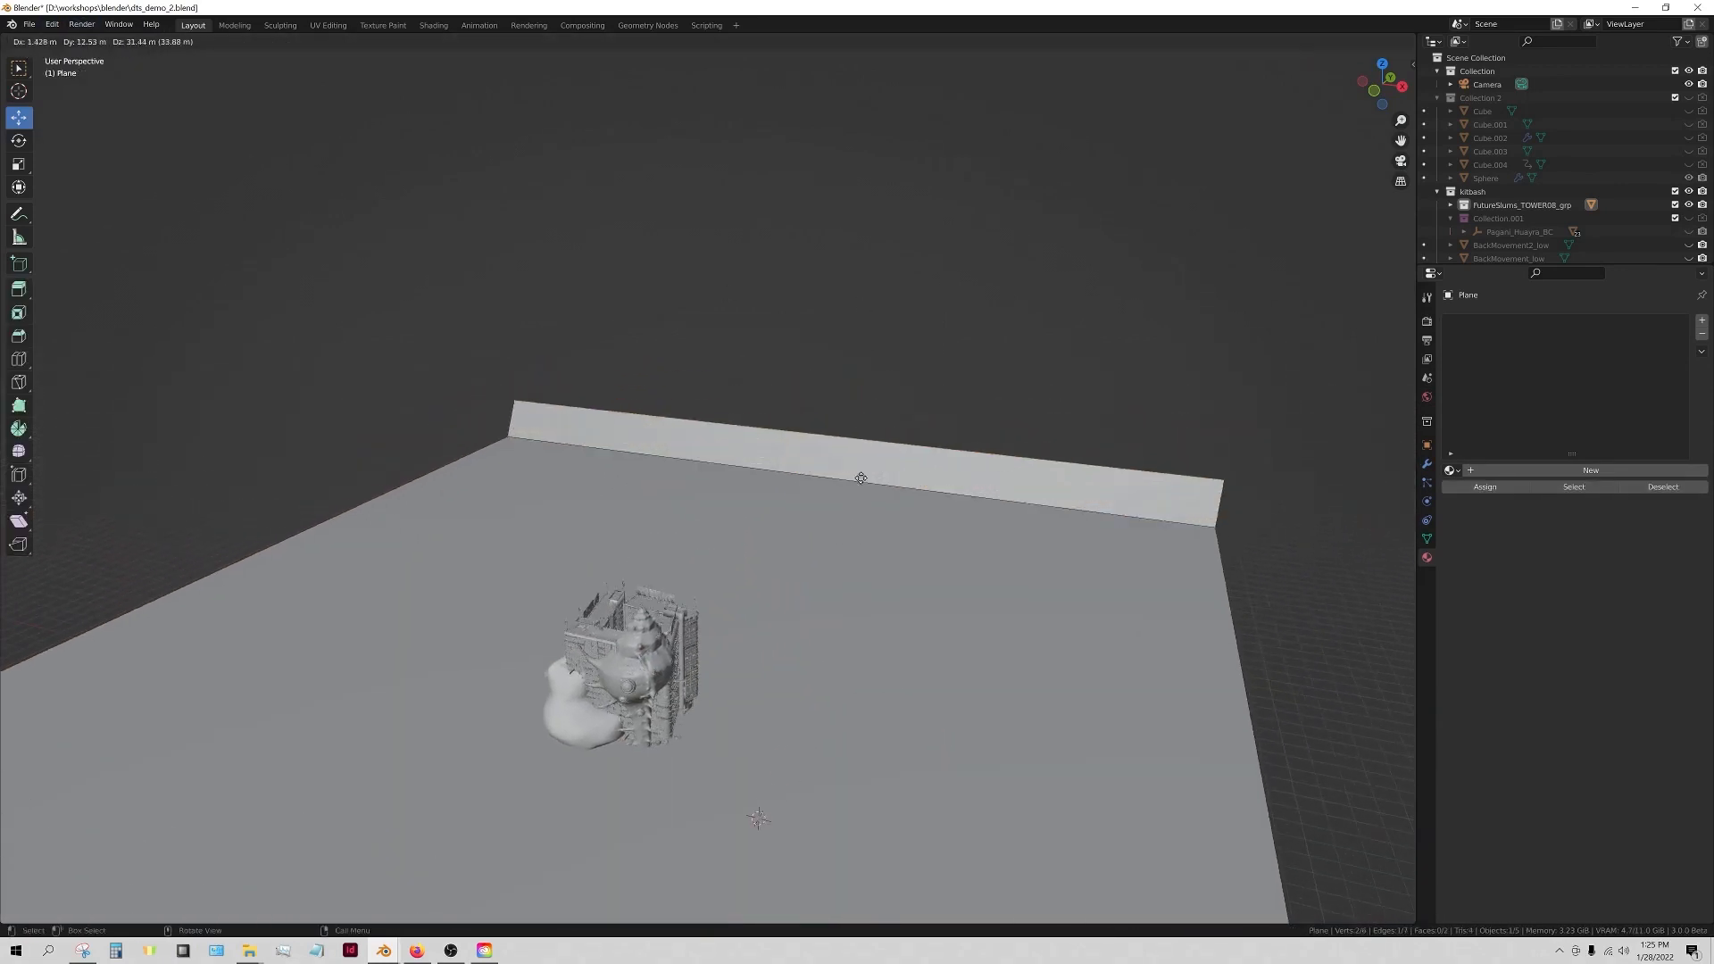
key(z)
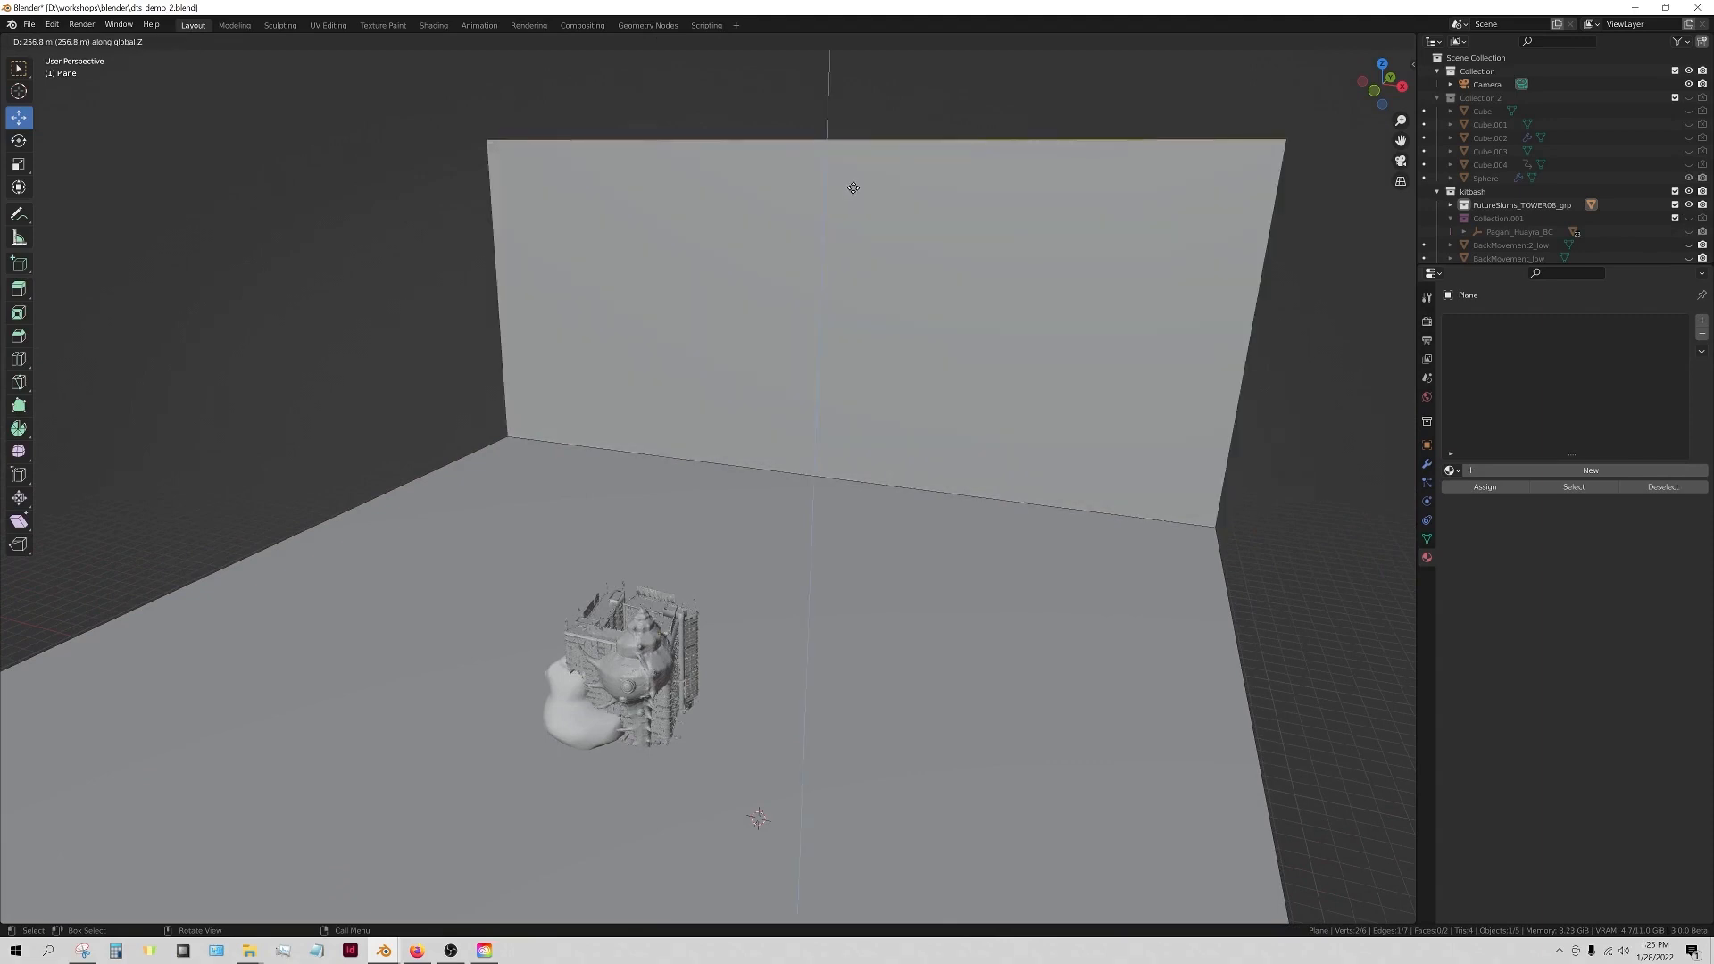
click(834, 909)
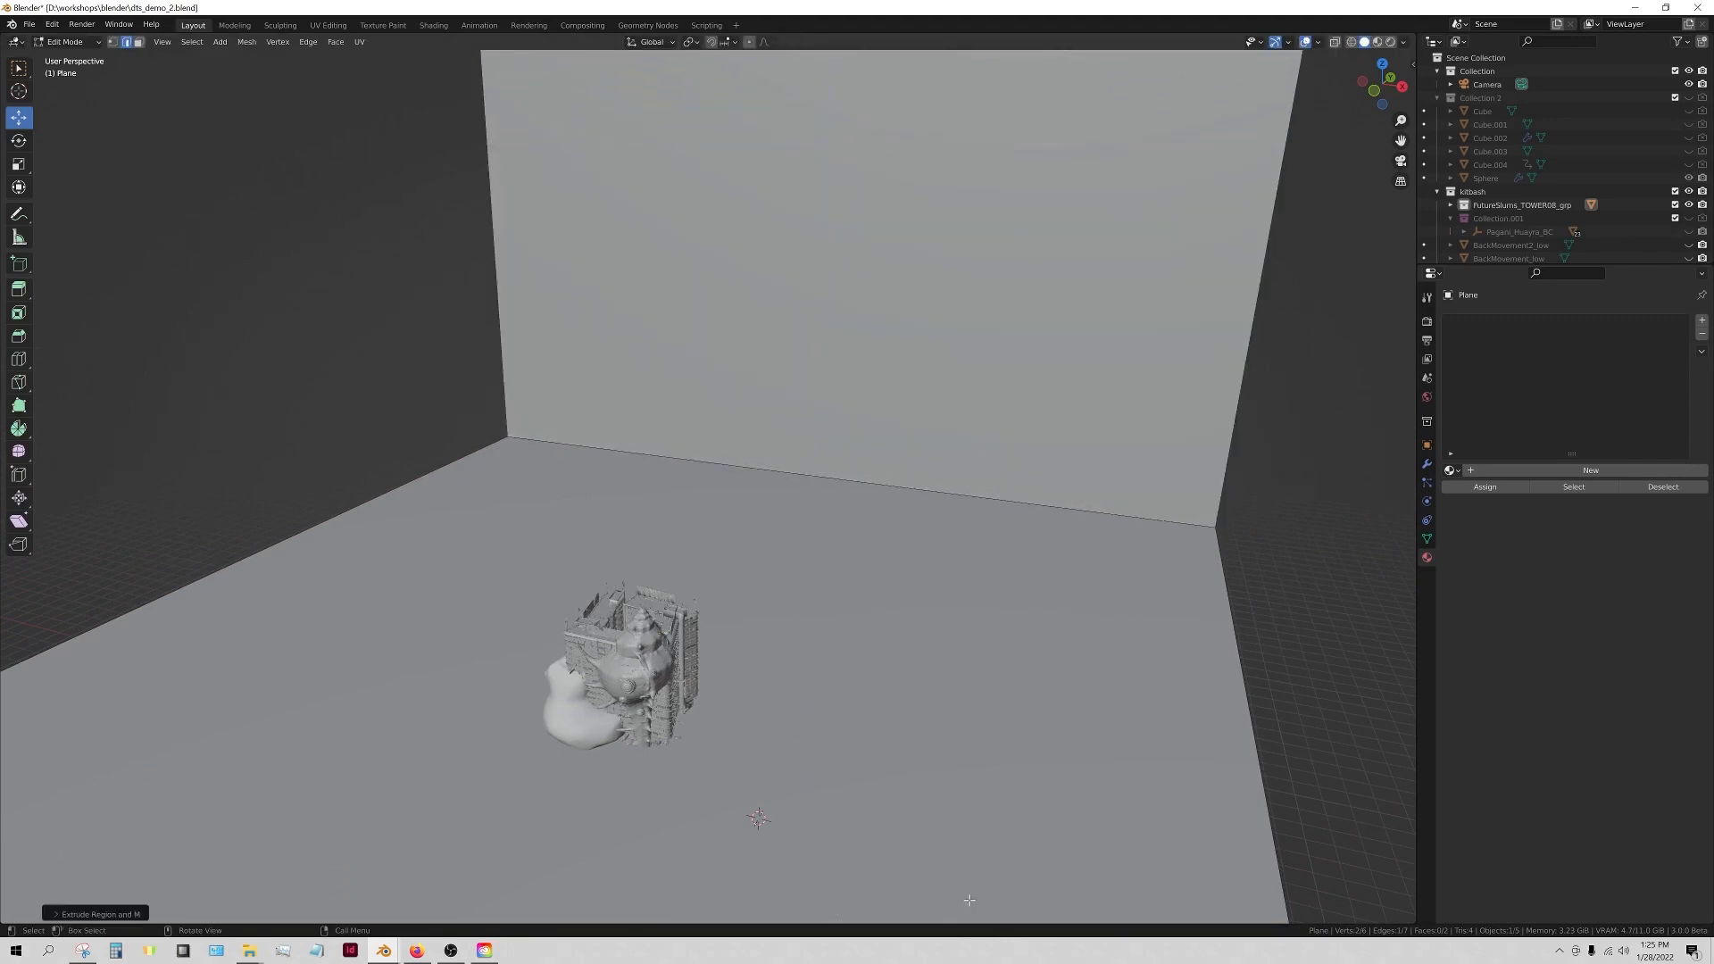
click(65, 42)
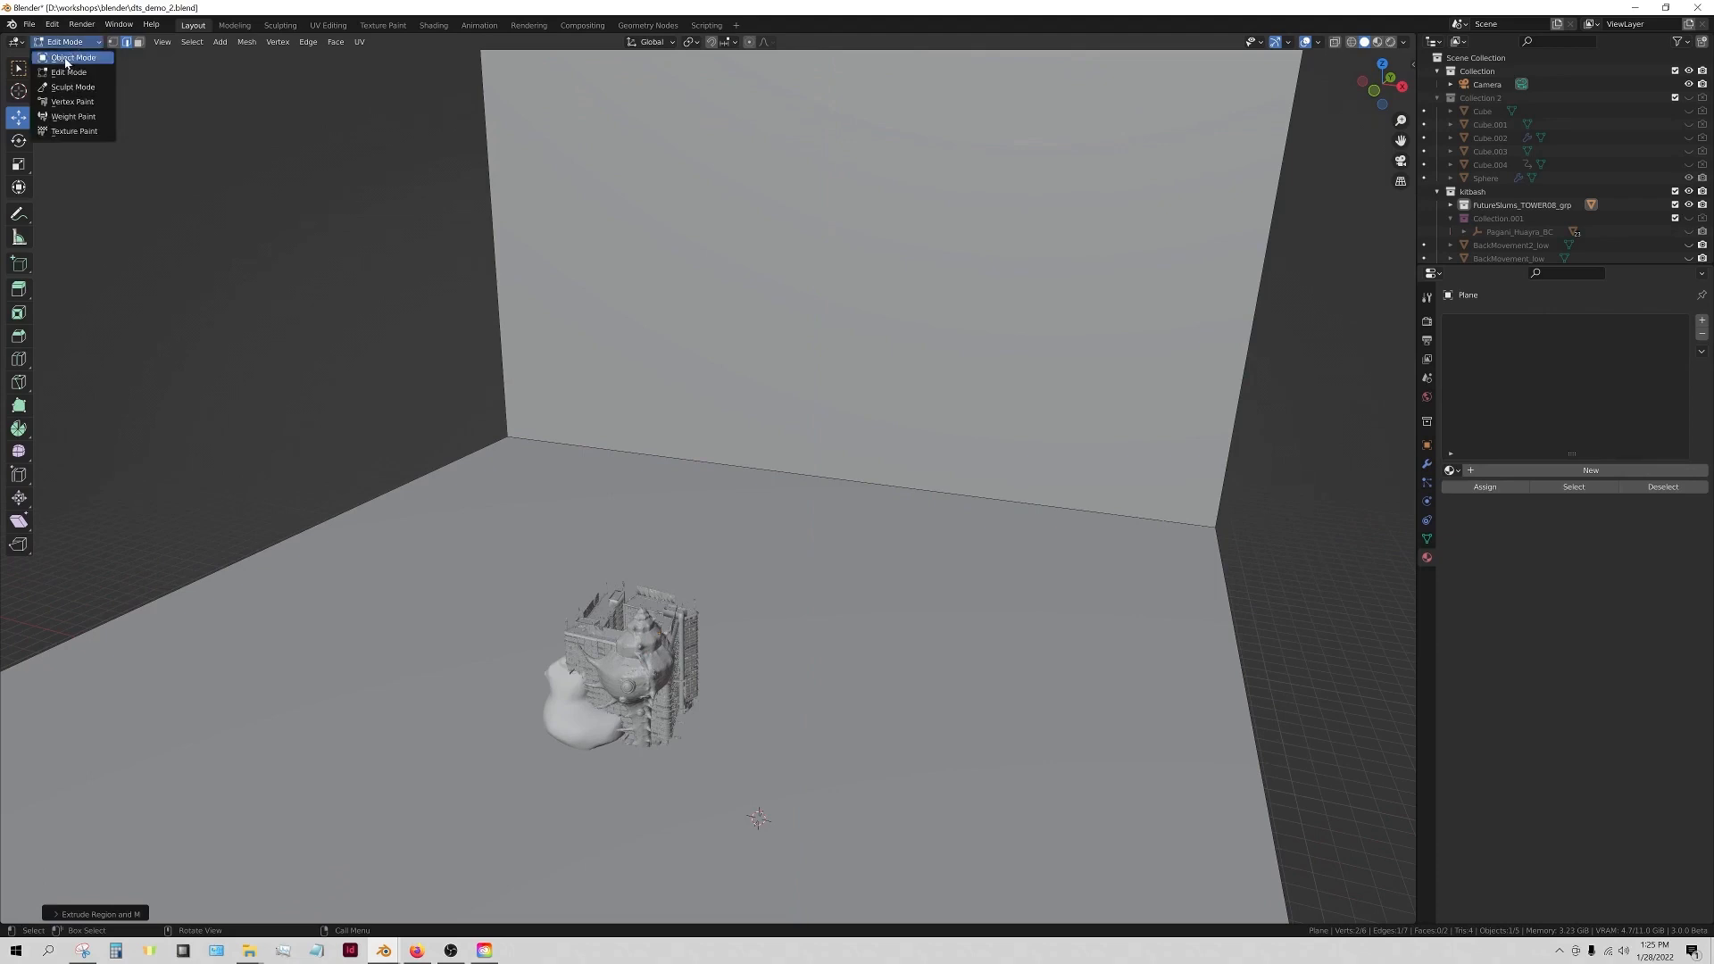
click(67, 58)
- Add a Bevel modifier to the backdrop plane and set its amount to 0.22 m
mouse_move(973, 581)
middle_down()
mouse_move(919, 566)
mouse_move(903, 601)
mouse_move(987, 574)
middle_up()
click(1426, 465)
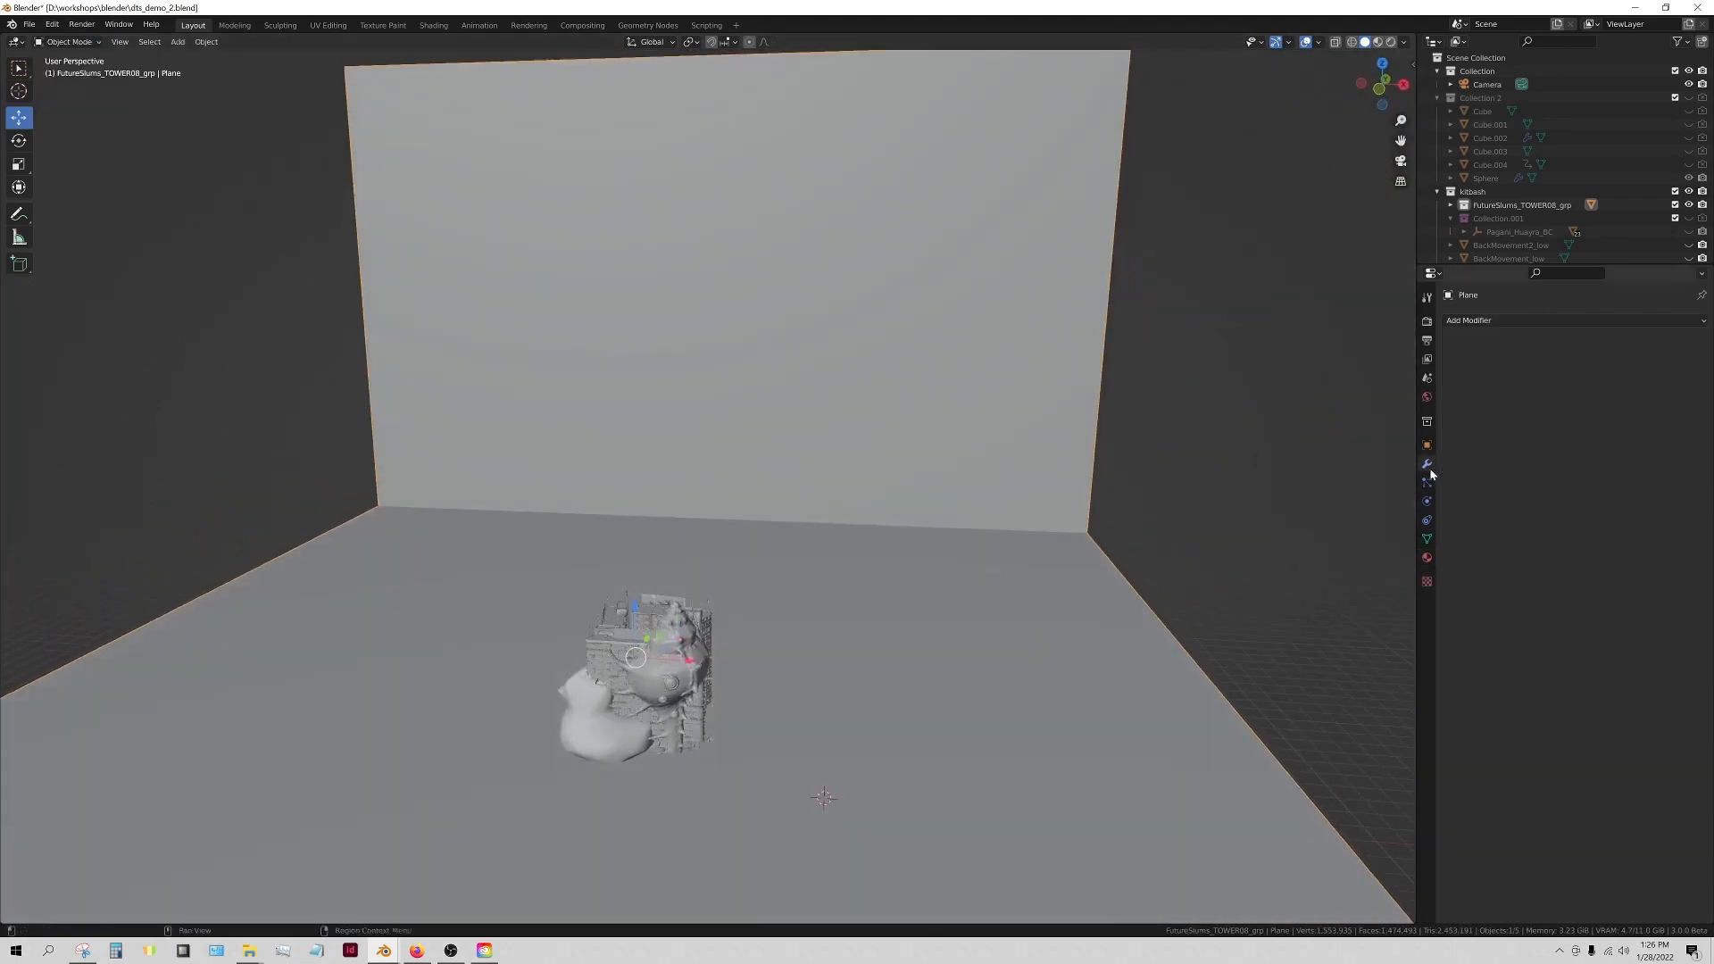
click(1490, 320)
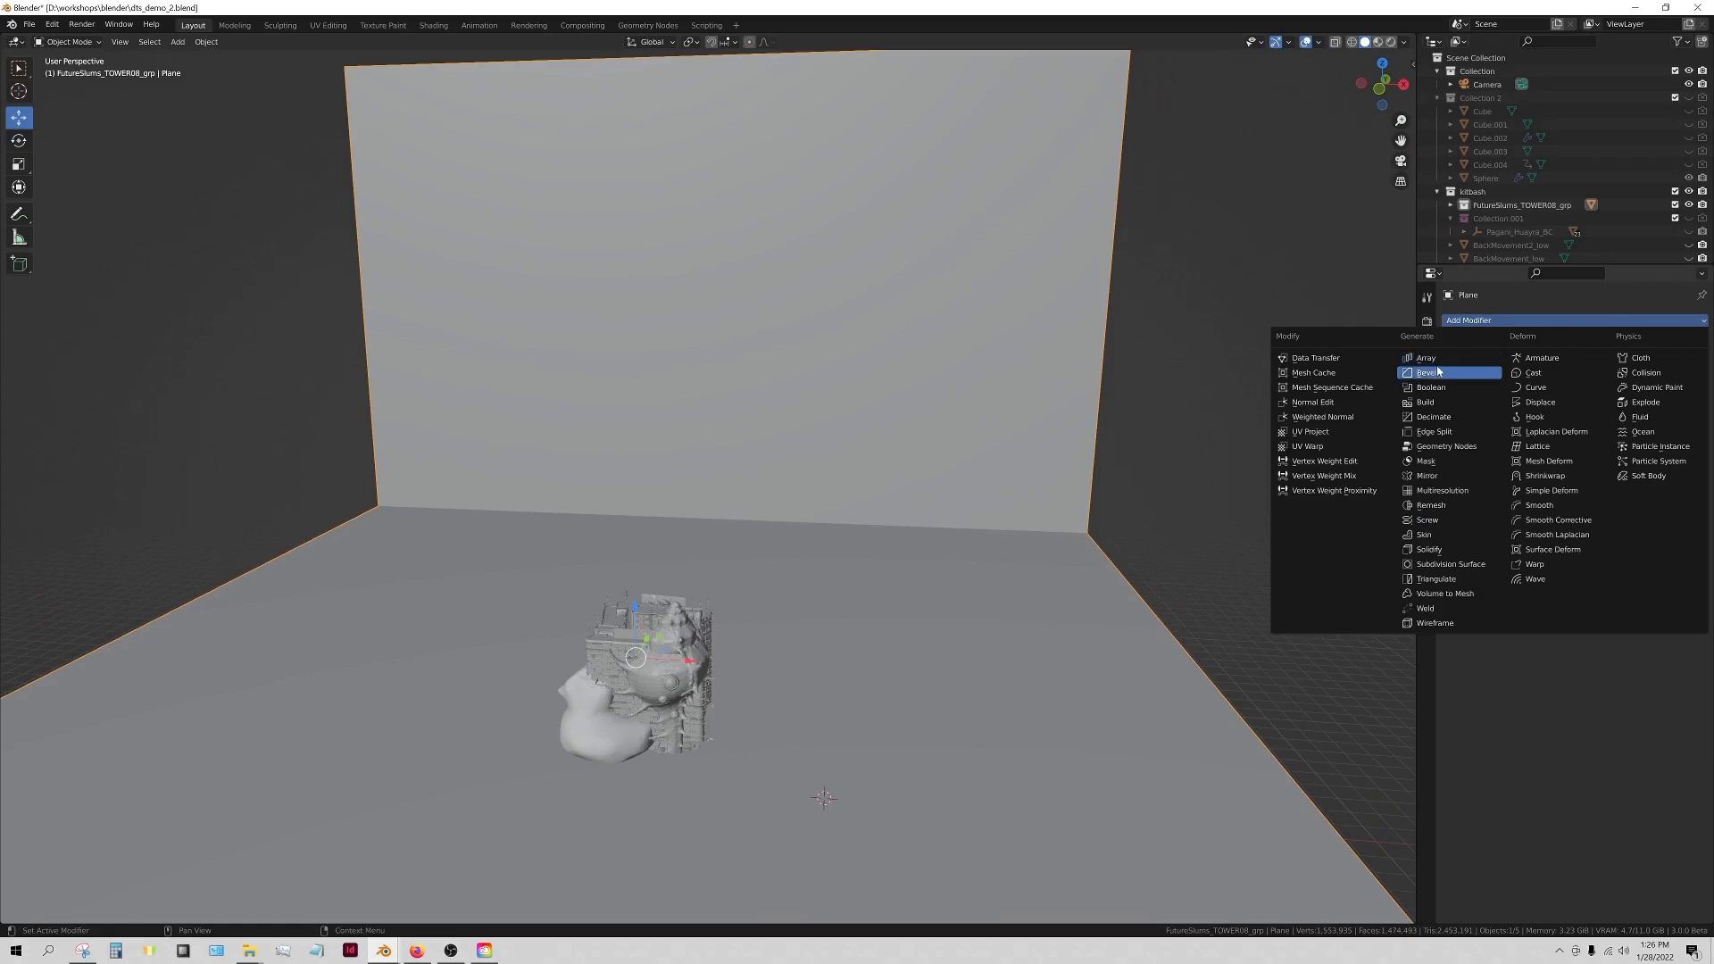
key(Return)
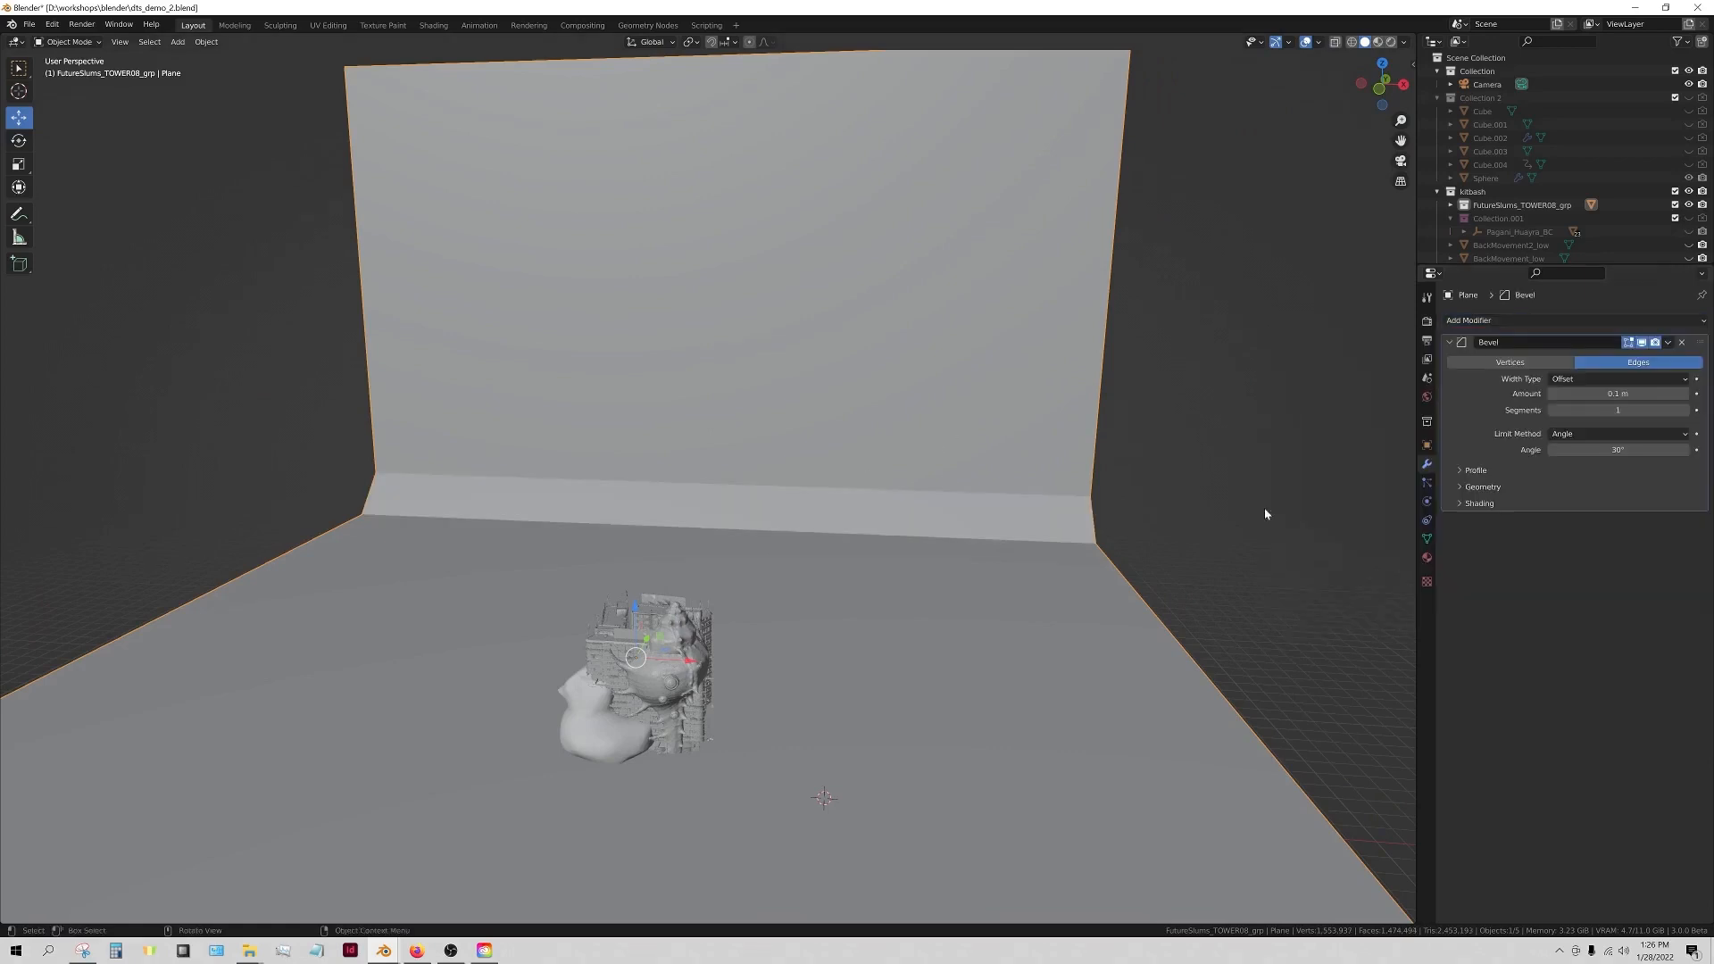
mouse_move(1598, 393)
mouse_down()
mouse_move(1615, 394)
mouse_move(1586, 404)
mouse_up()
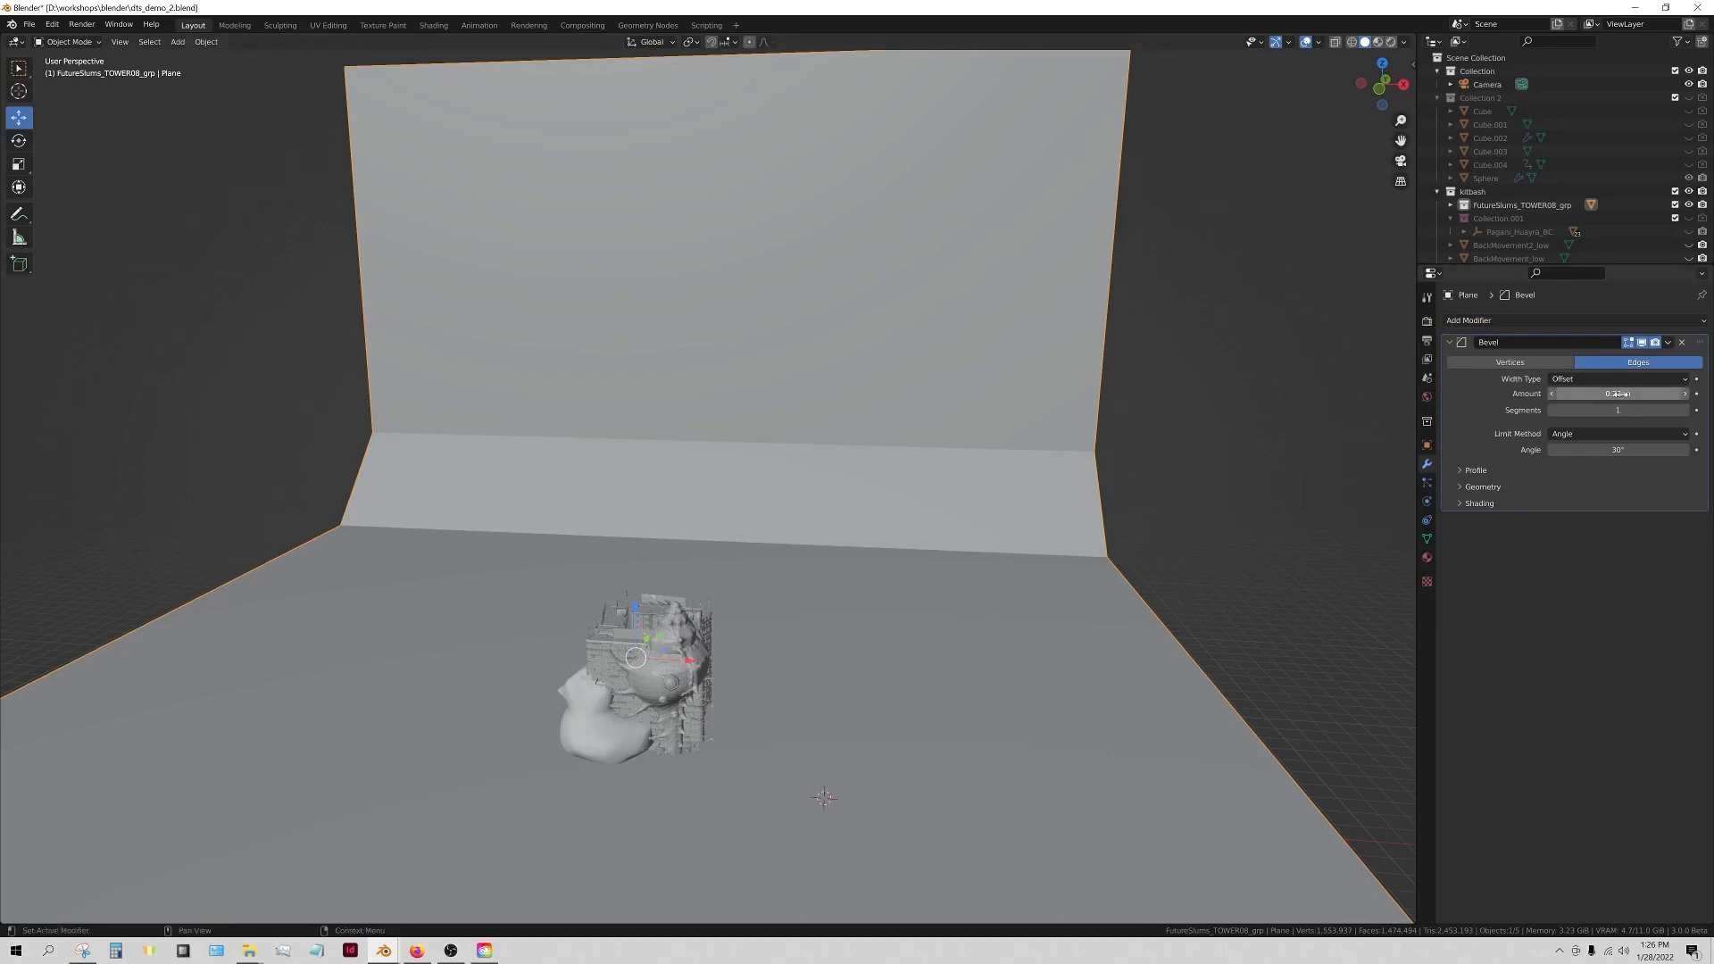
- Set the Bevel modifier to 100 segments and apply it to the backdrop
click(1617, 409)
text(100)
key(Return)
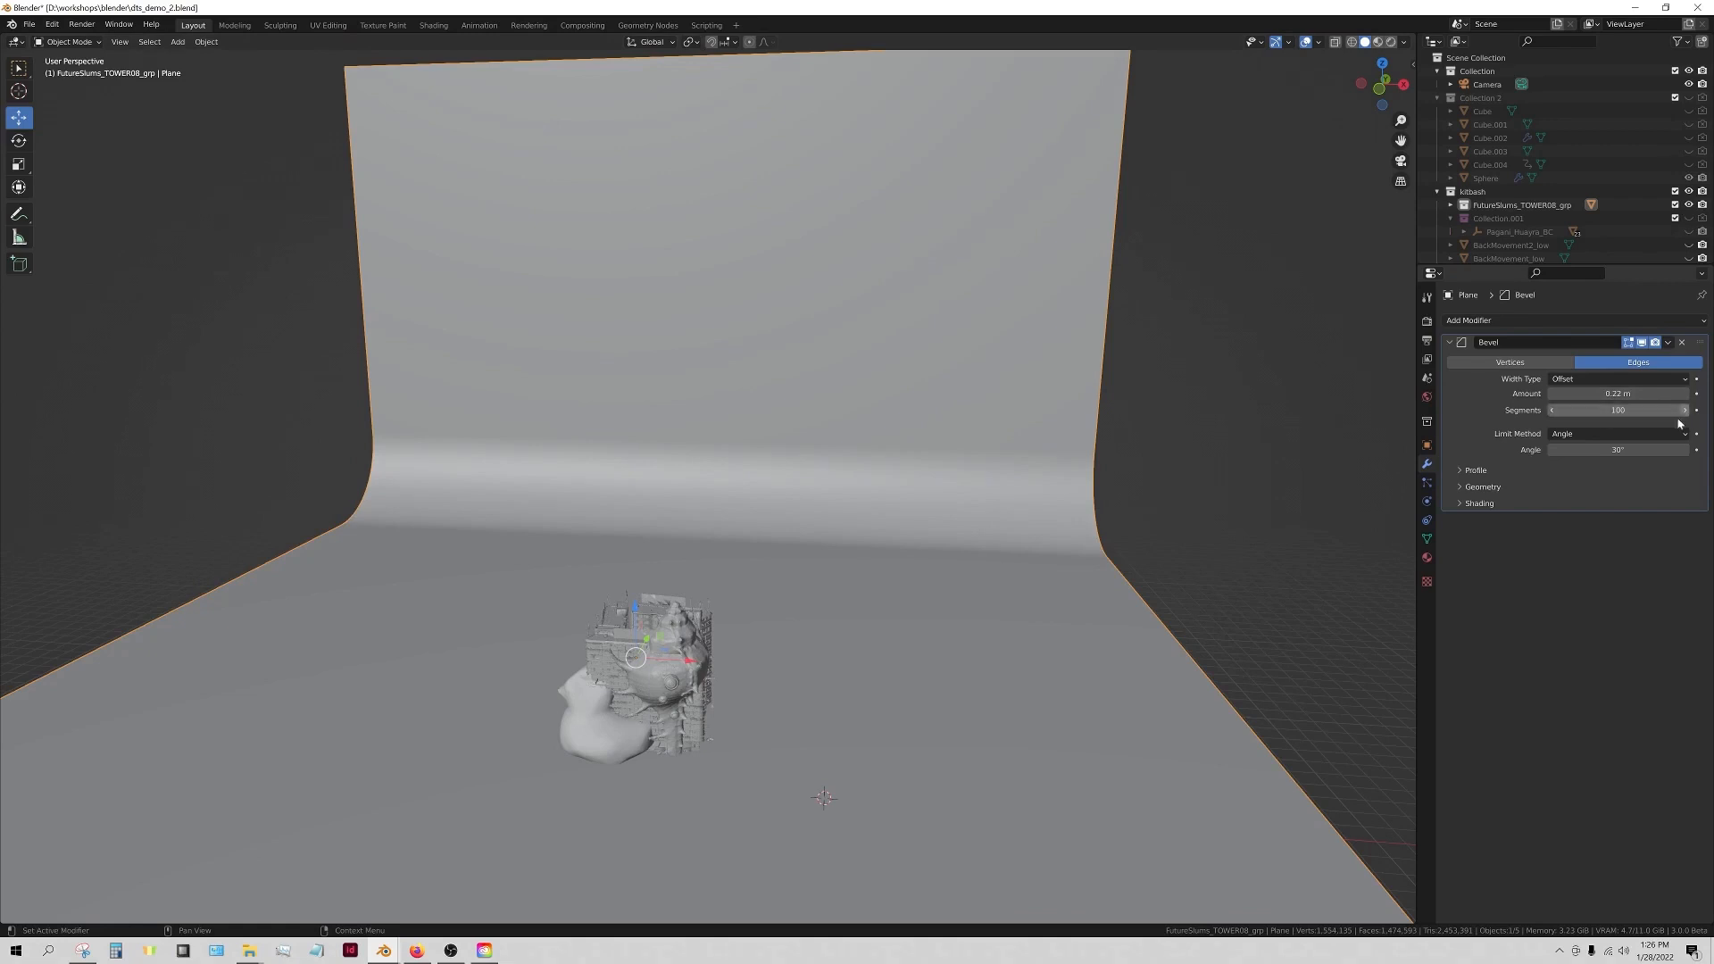
click(1668, 342)
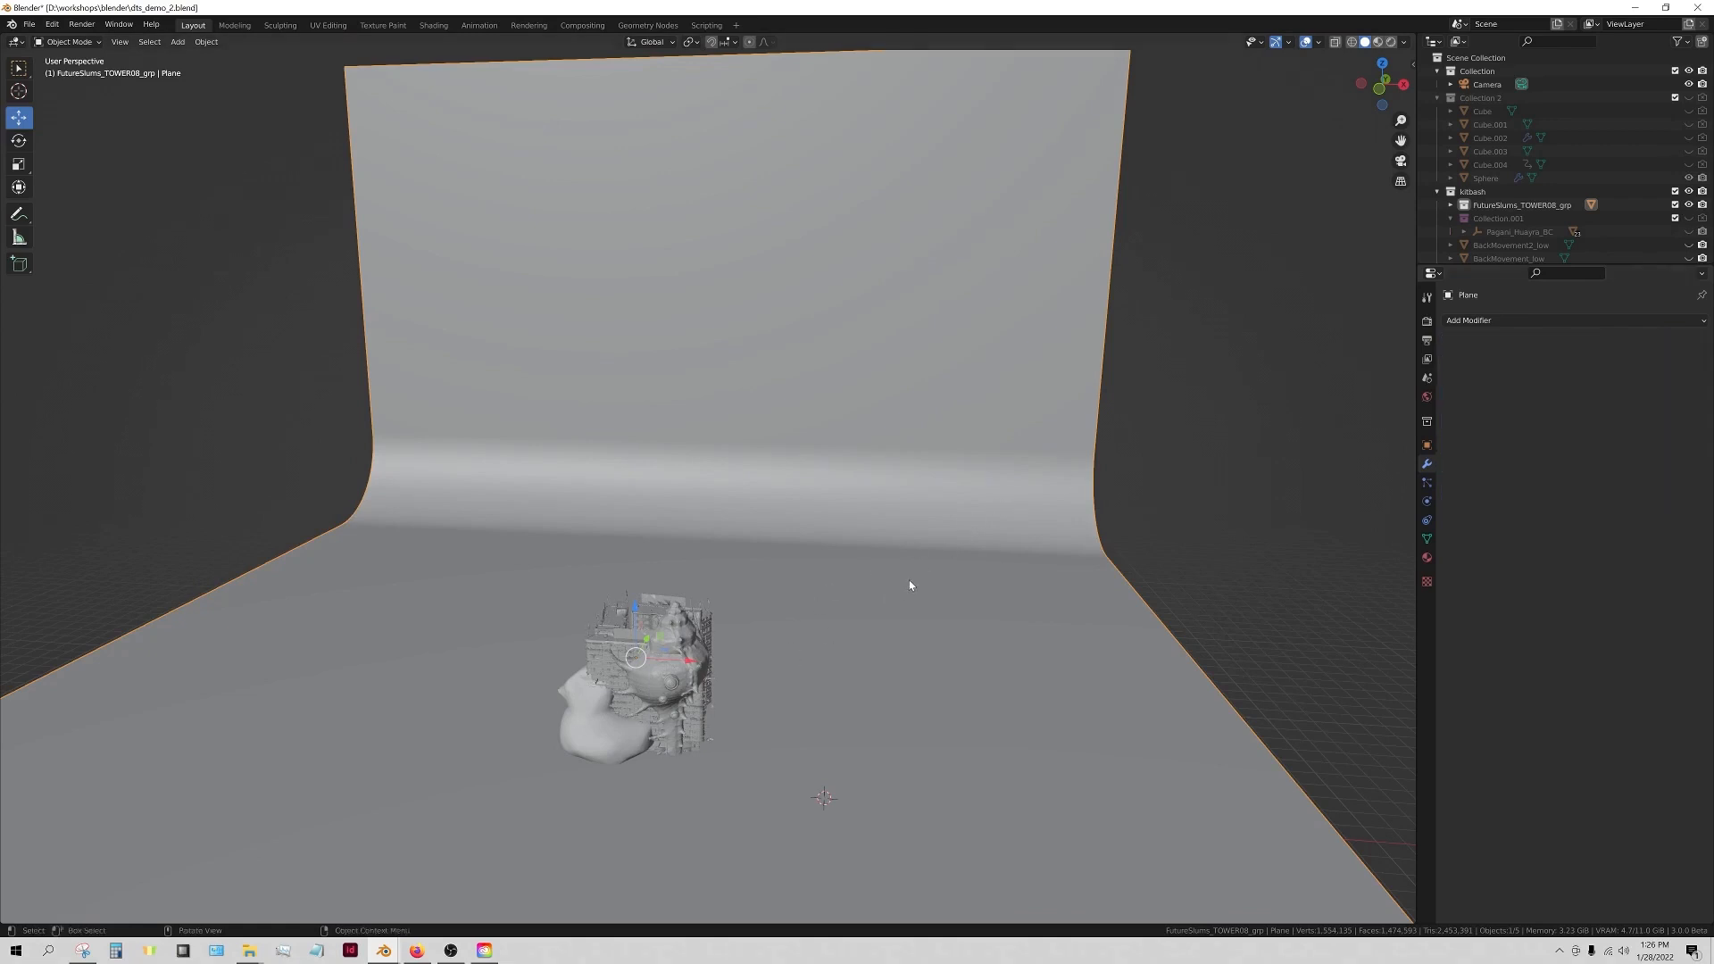
- Create a new material for the backdrop and change its surface shader to Diffuse BSDF
middle_drag(838, 620, 839, 585)
scroll(741, 680, up, 3)
scroll(930, 513, down, 4)
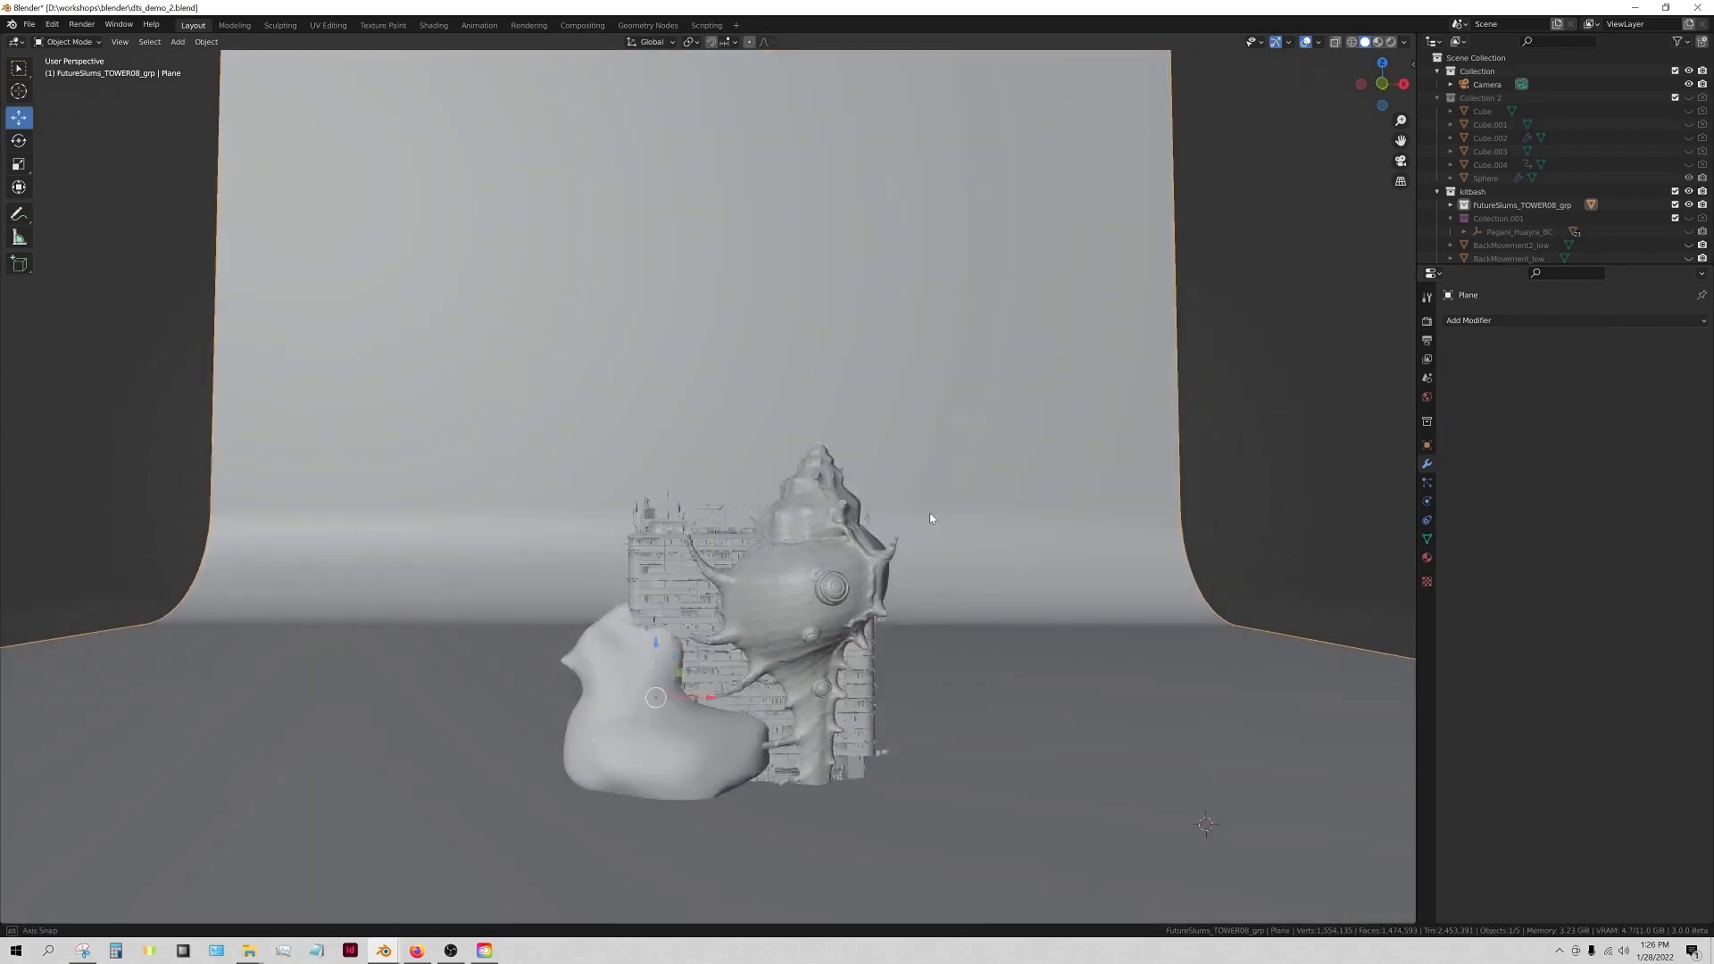
scroll(929, 527, down, 2)
scroll(928, 527, up, 2)
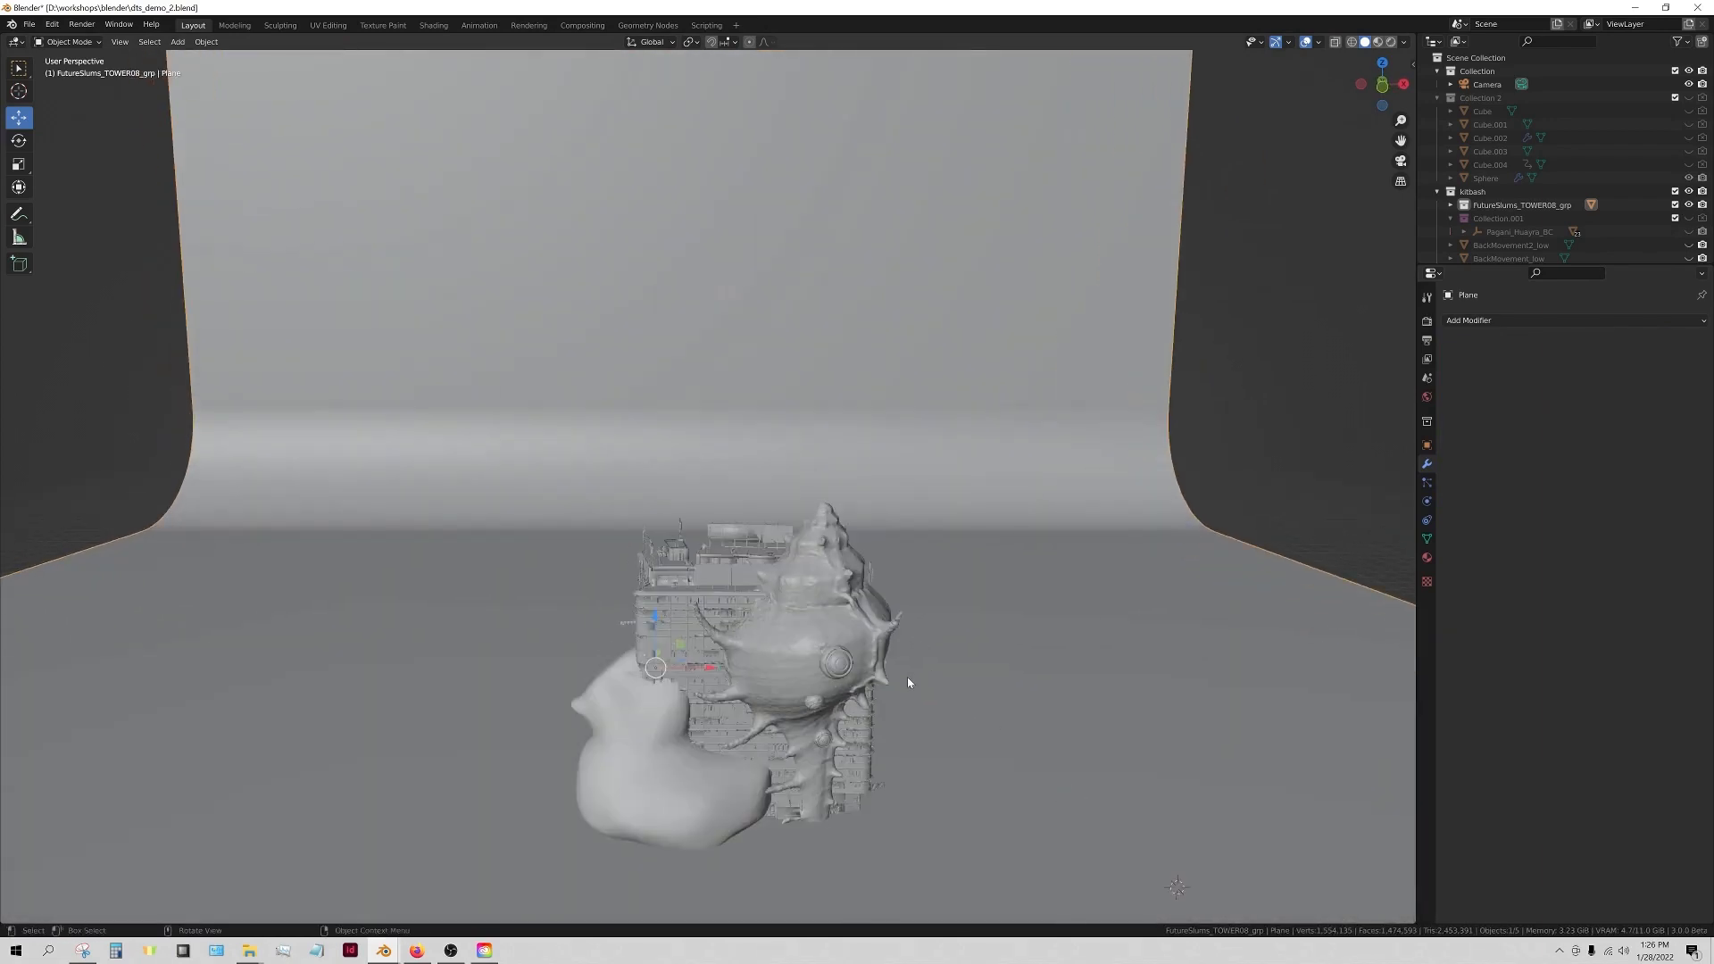
shift+middle_drag(908, 678, 828, 588)
click(1427, 558)
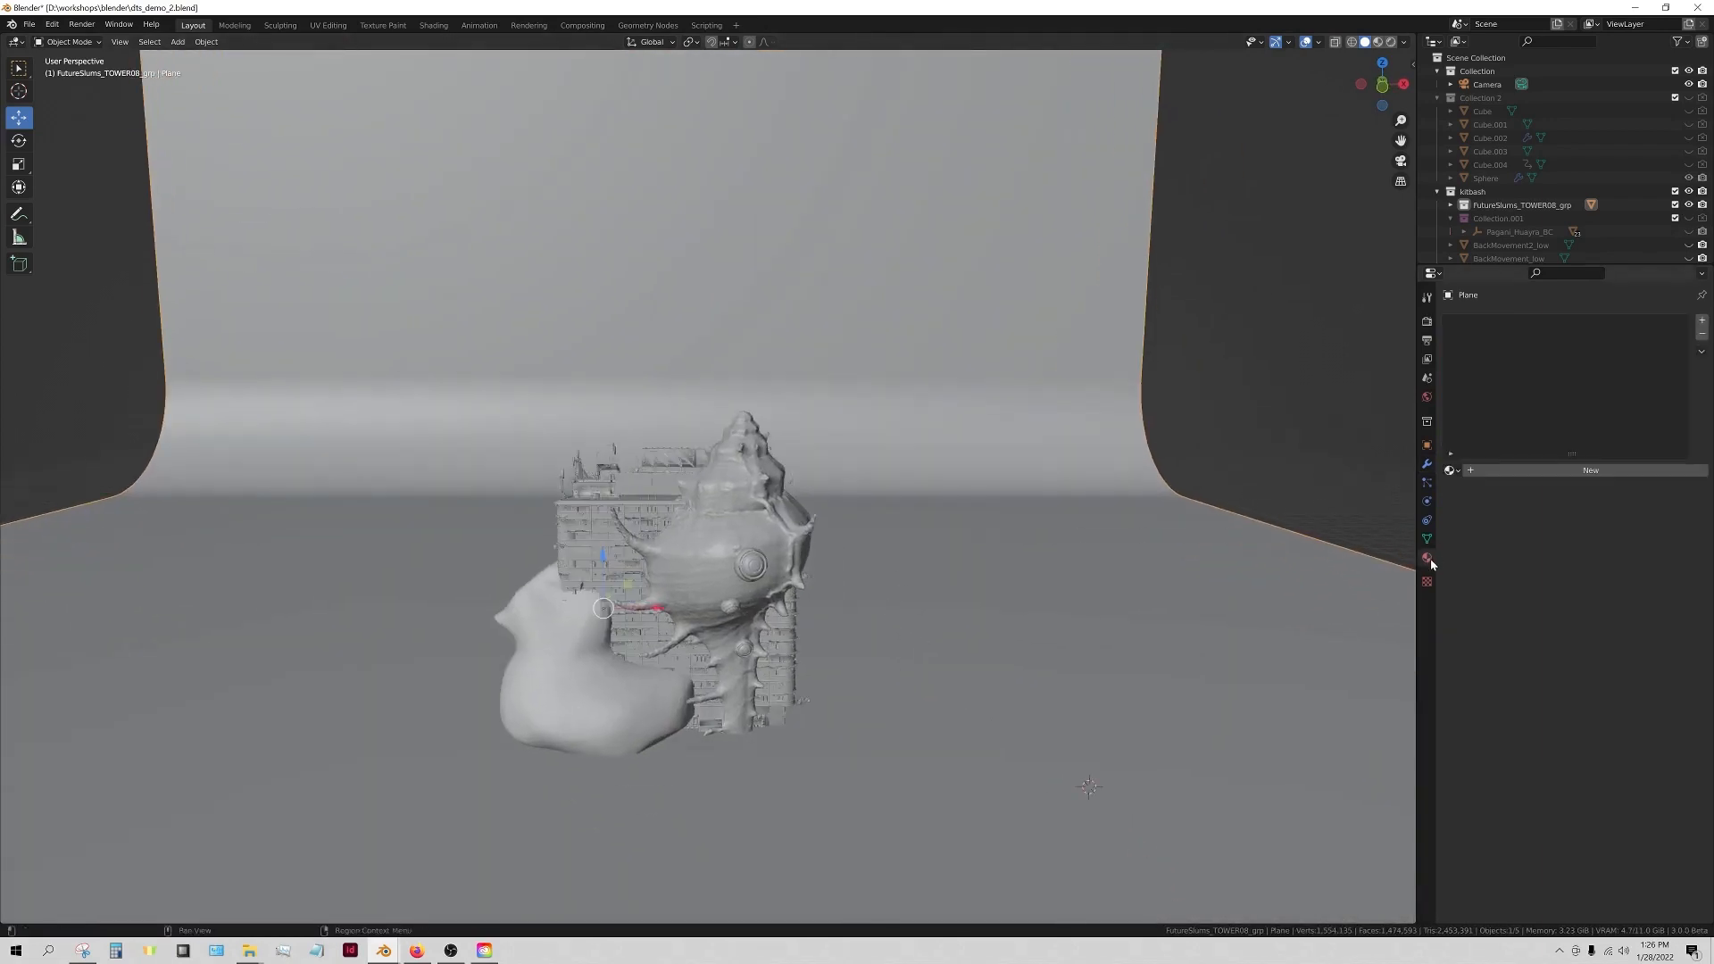
click(1489, 473)
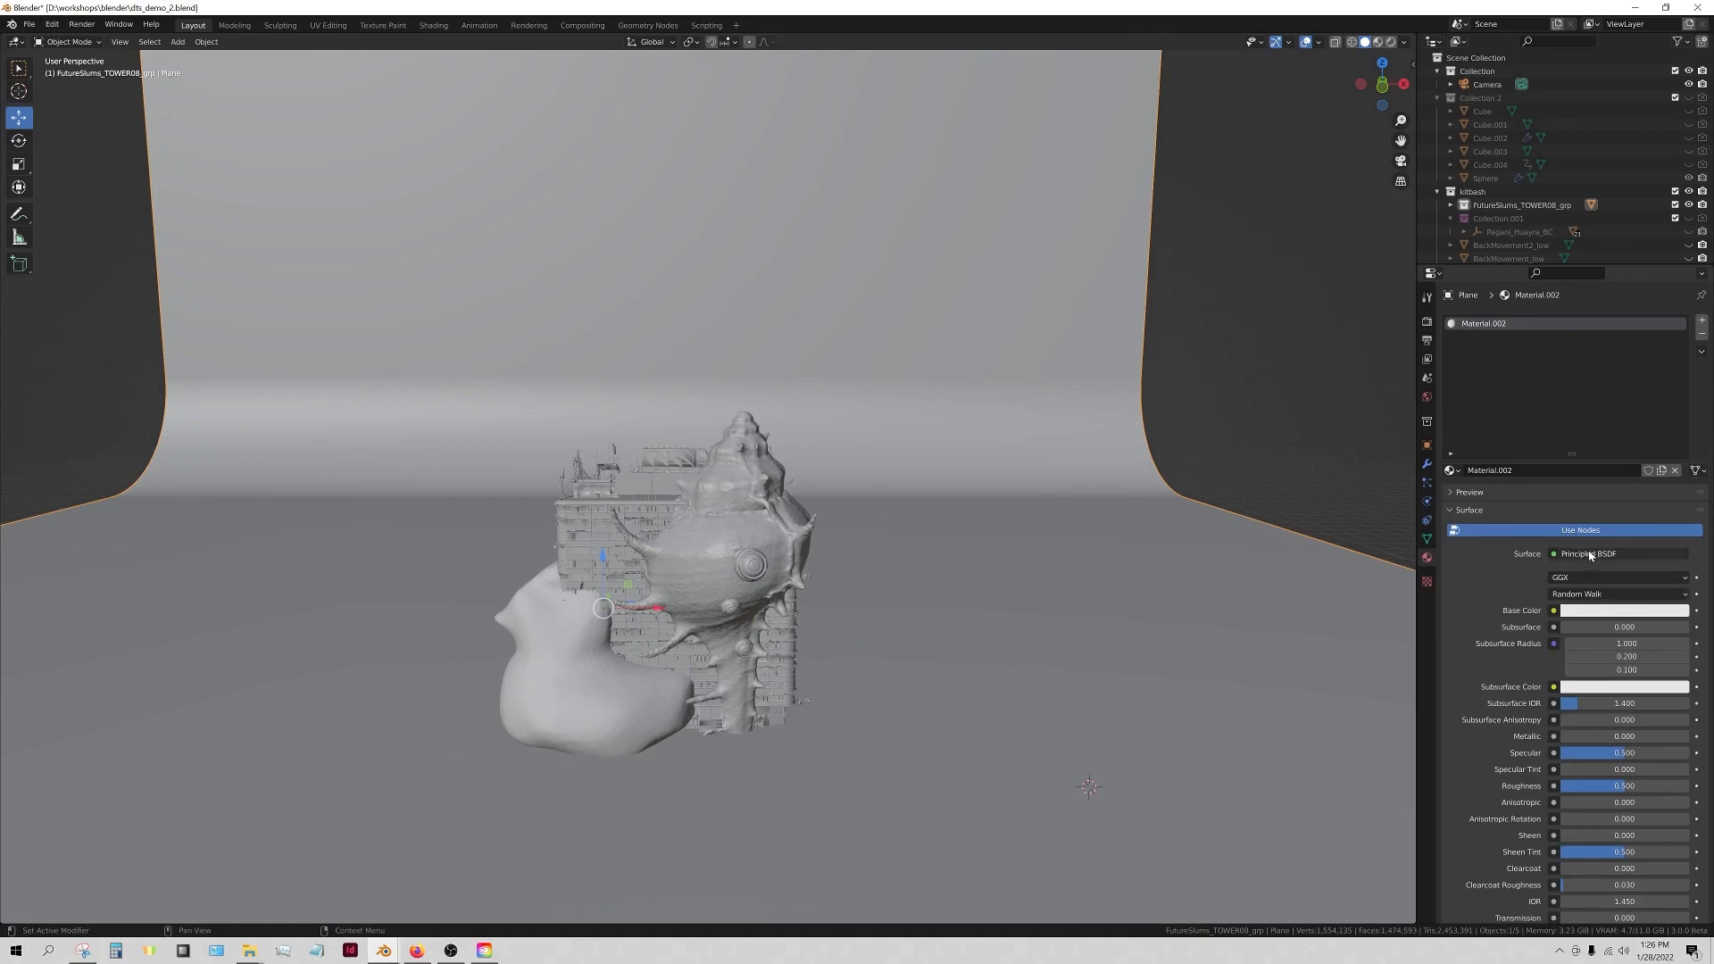
click(1590, 555)
click(1525, 627)
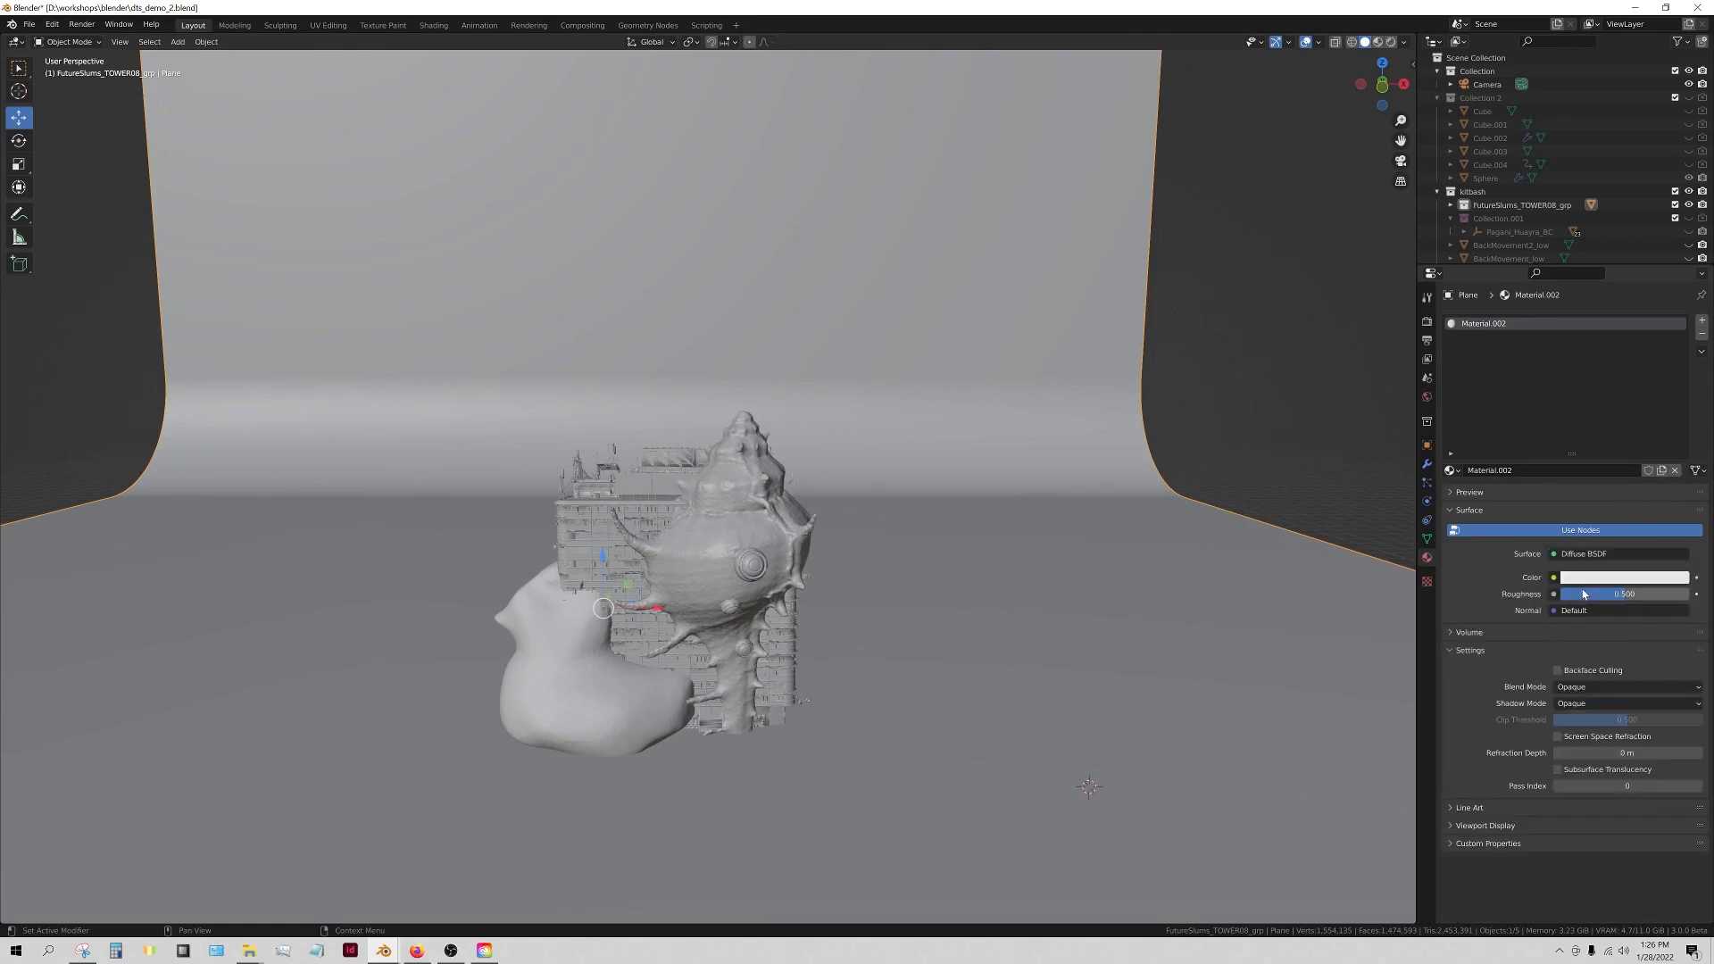
- Set the backdrop material's diffuse color to a saturated orange
click(1611, 578)
click(1639, 577)
mouse_move(1619, 434)
mouse_down()
mouse_move(1606, 482)
mouse_move(1594, 475)
mouse_up()
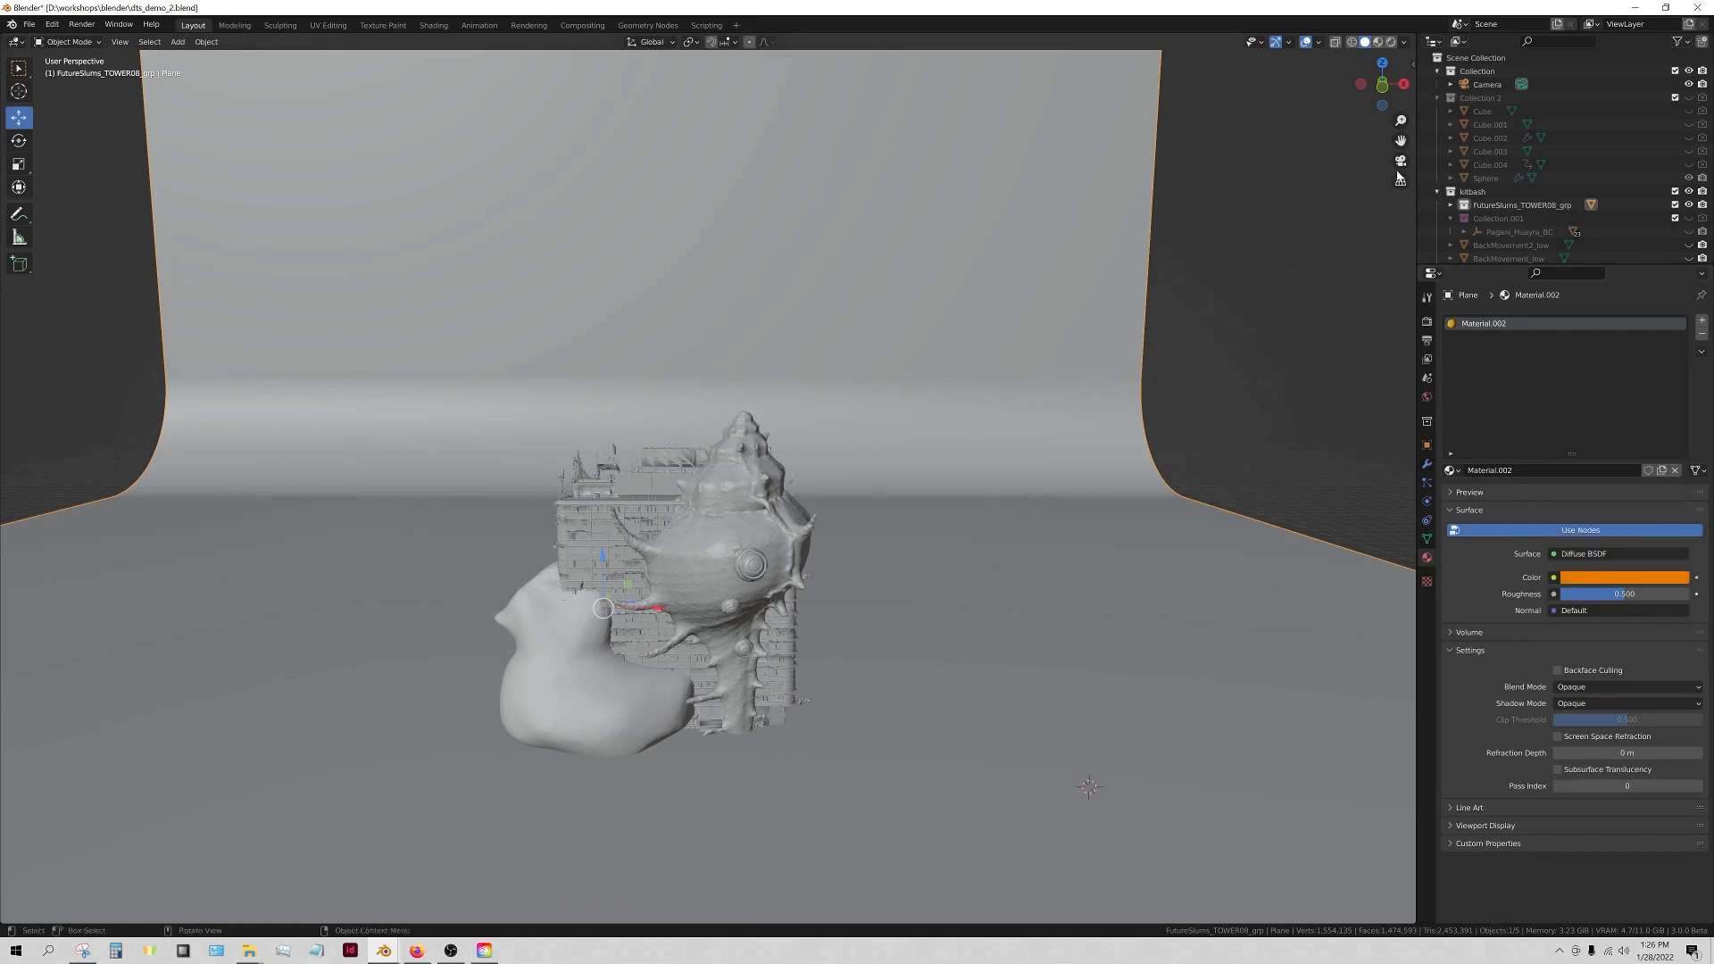
- Select the camera, frame the models closer from the front, and align the camera to that view
click(1401, 160)
scroll(773, 564, up, 3)
scroll(670, 540, down, 3)
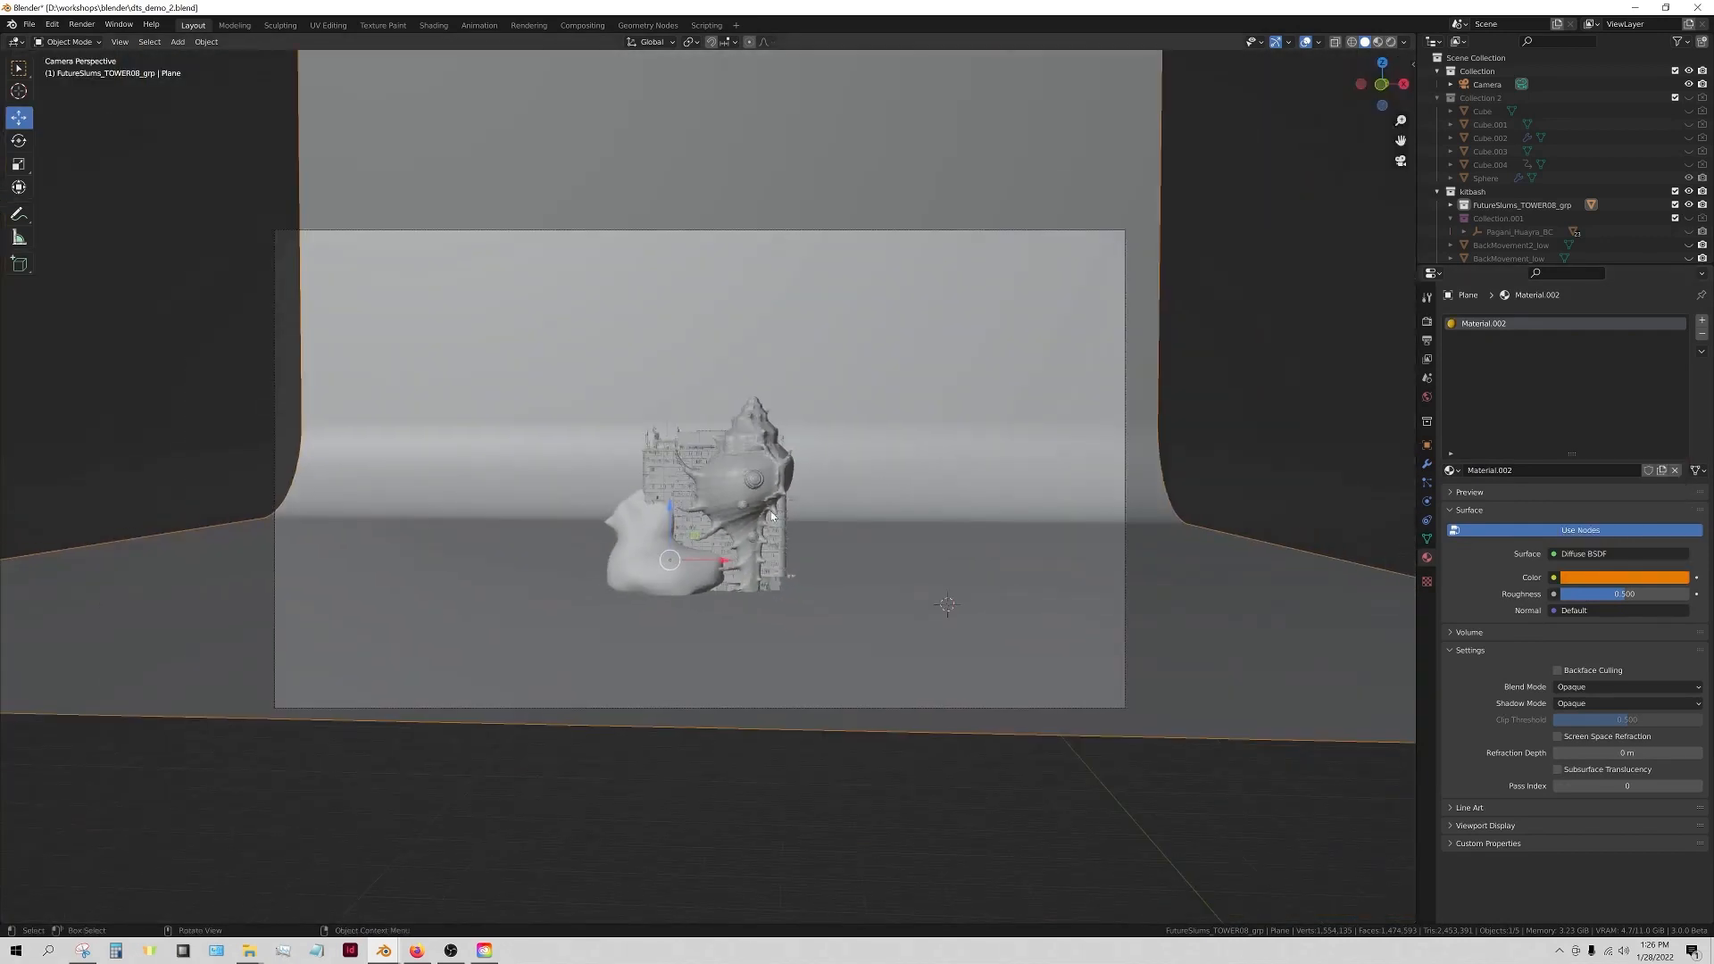
click(1487, 84)
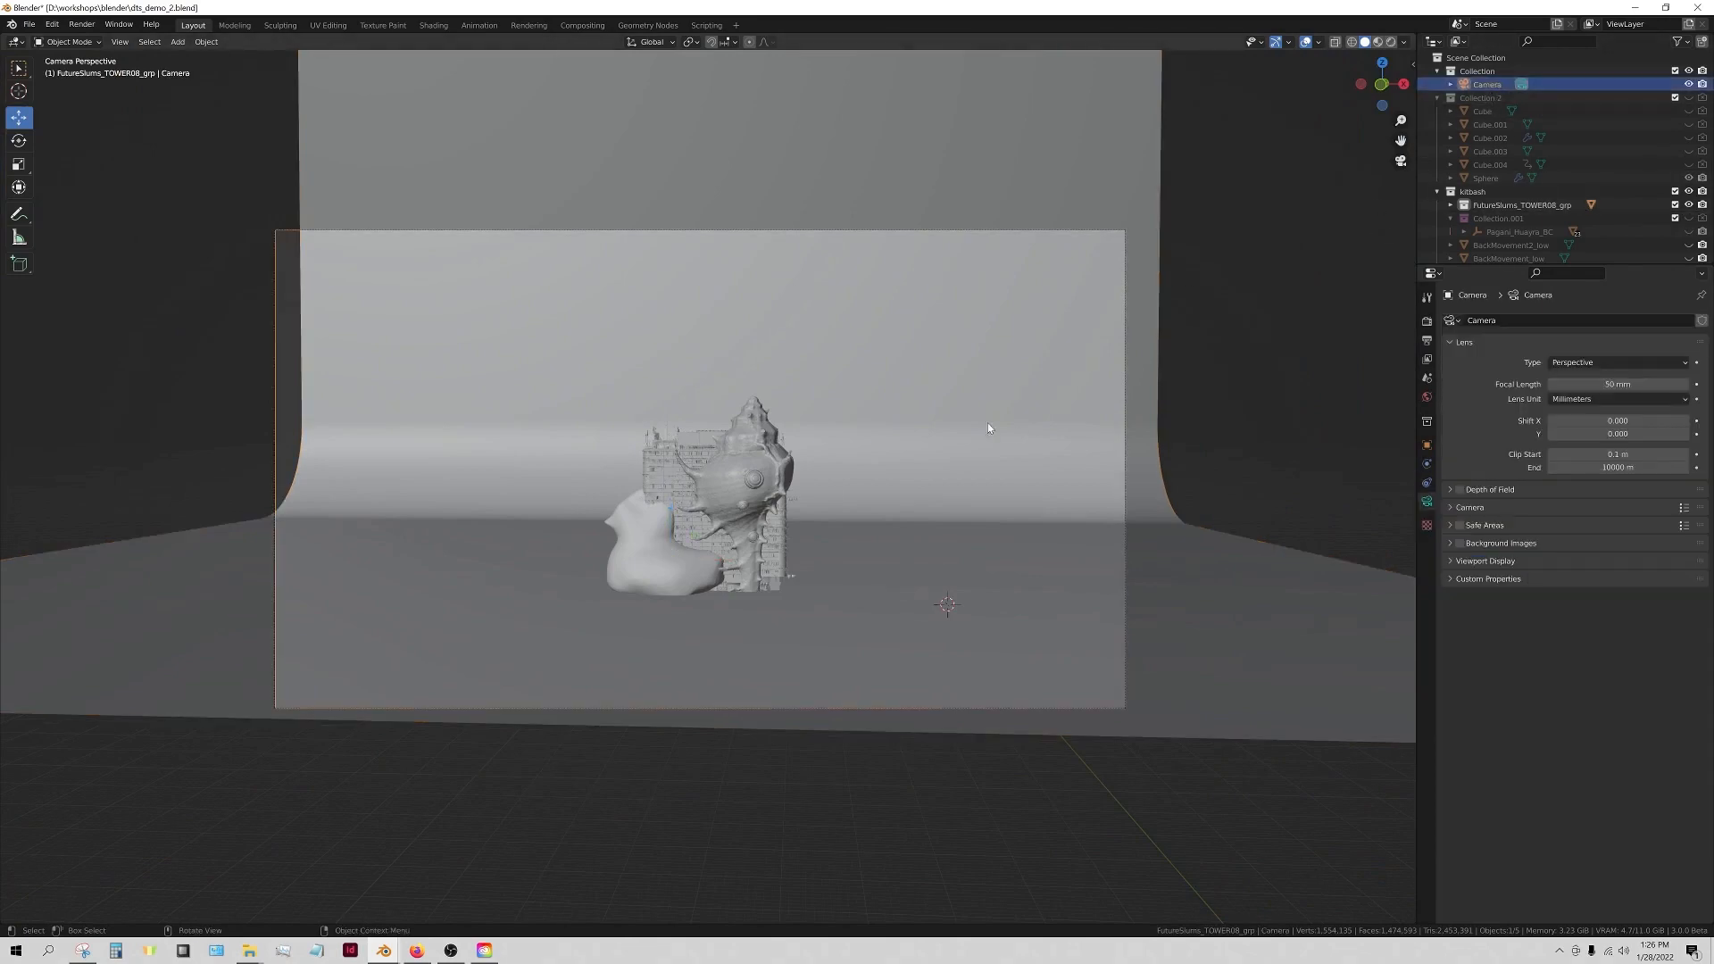
mouse_move(805, 576)
middle_down()
mouse_move(819, 574)
mouse_move(791, 591)
middle_up()
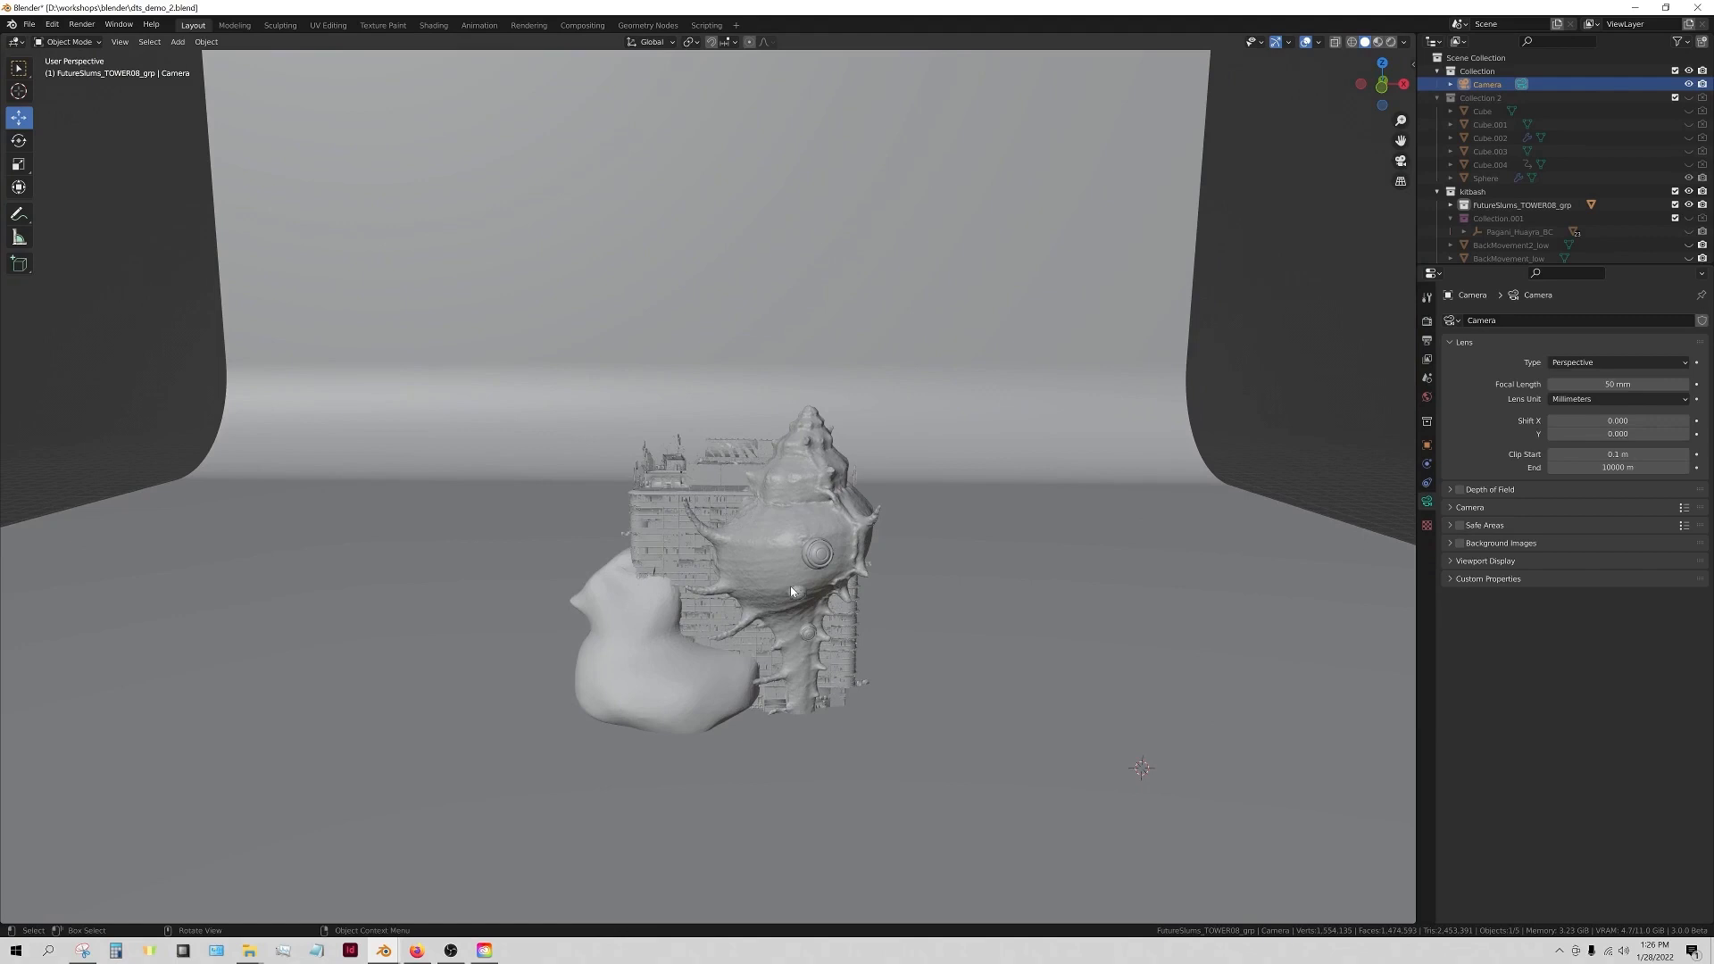
key(ctrl+alt+KP_0)
key(n)
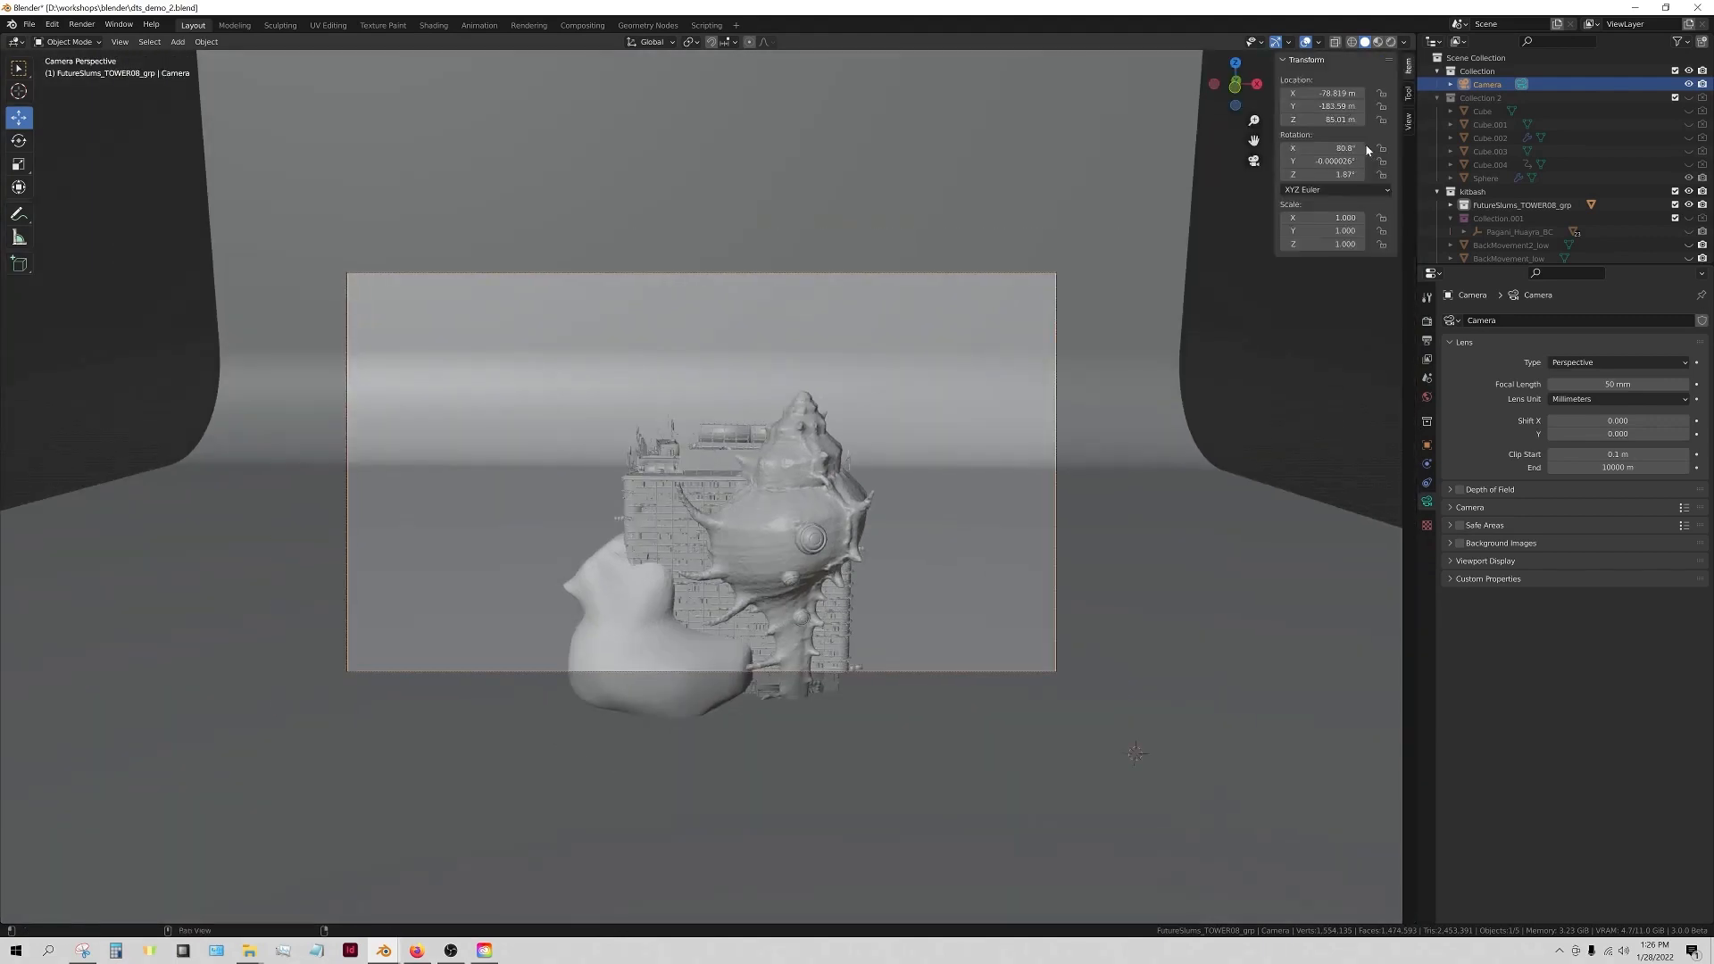
click(1408, 121)
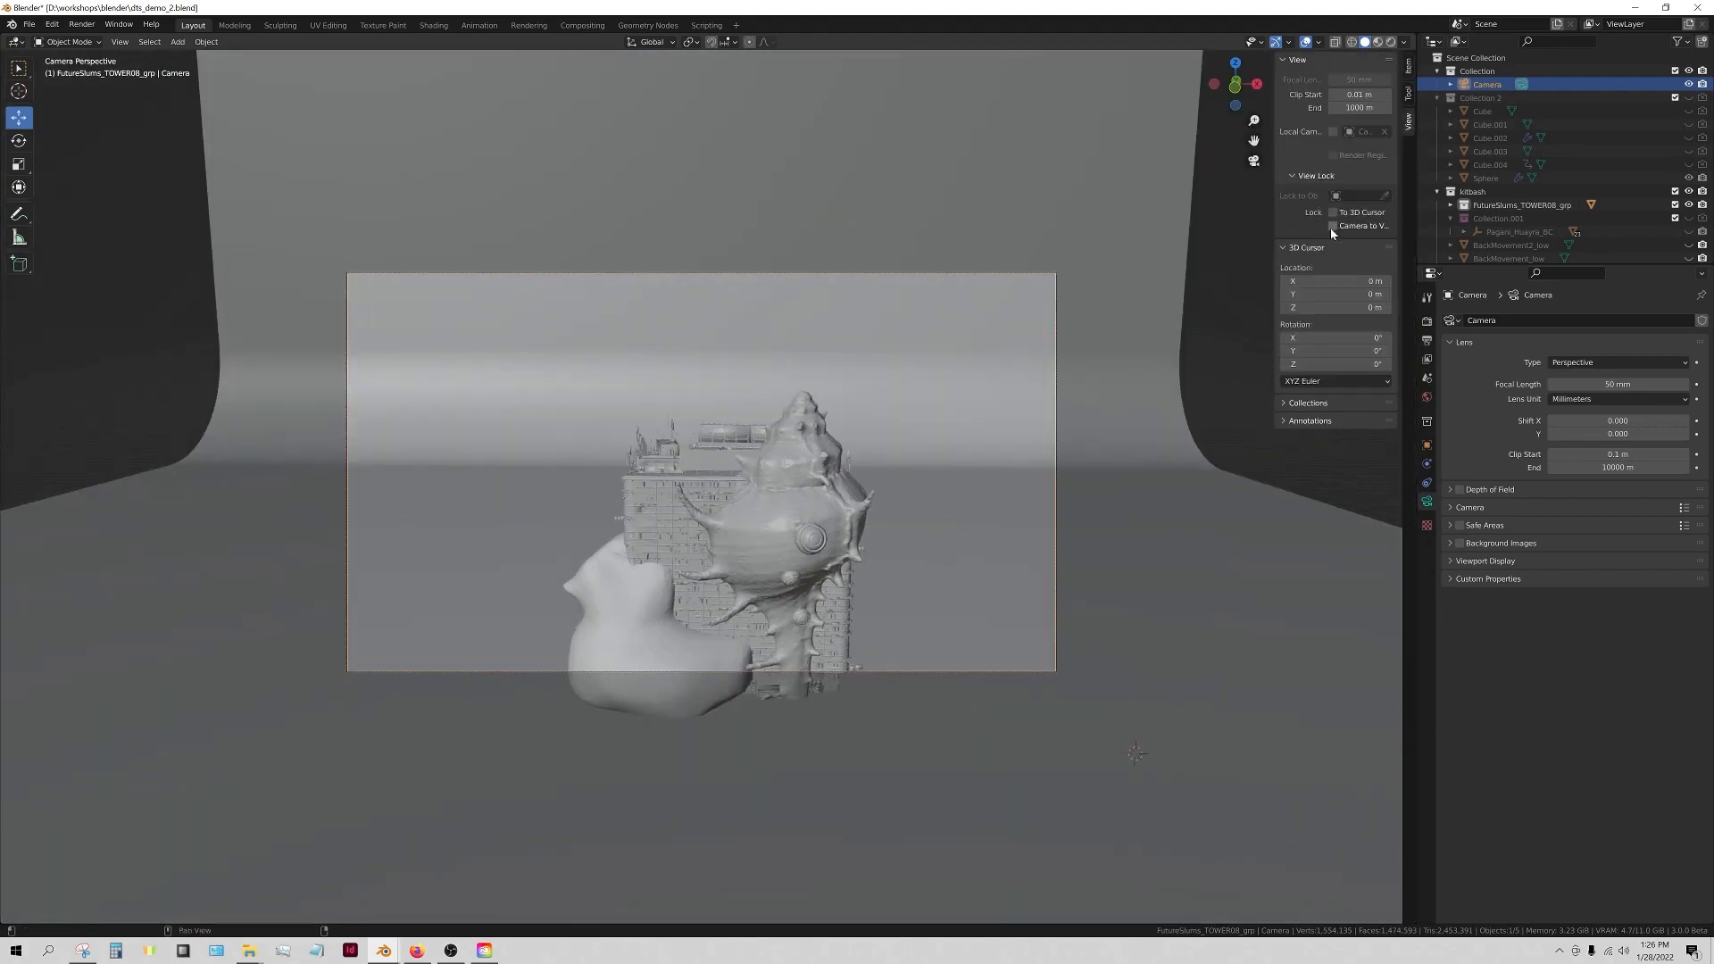
key(n)
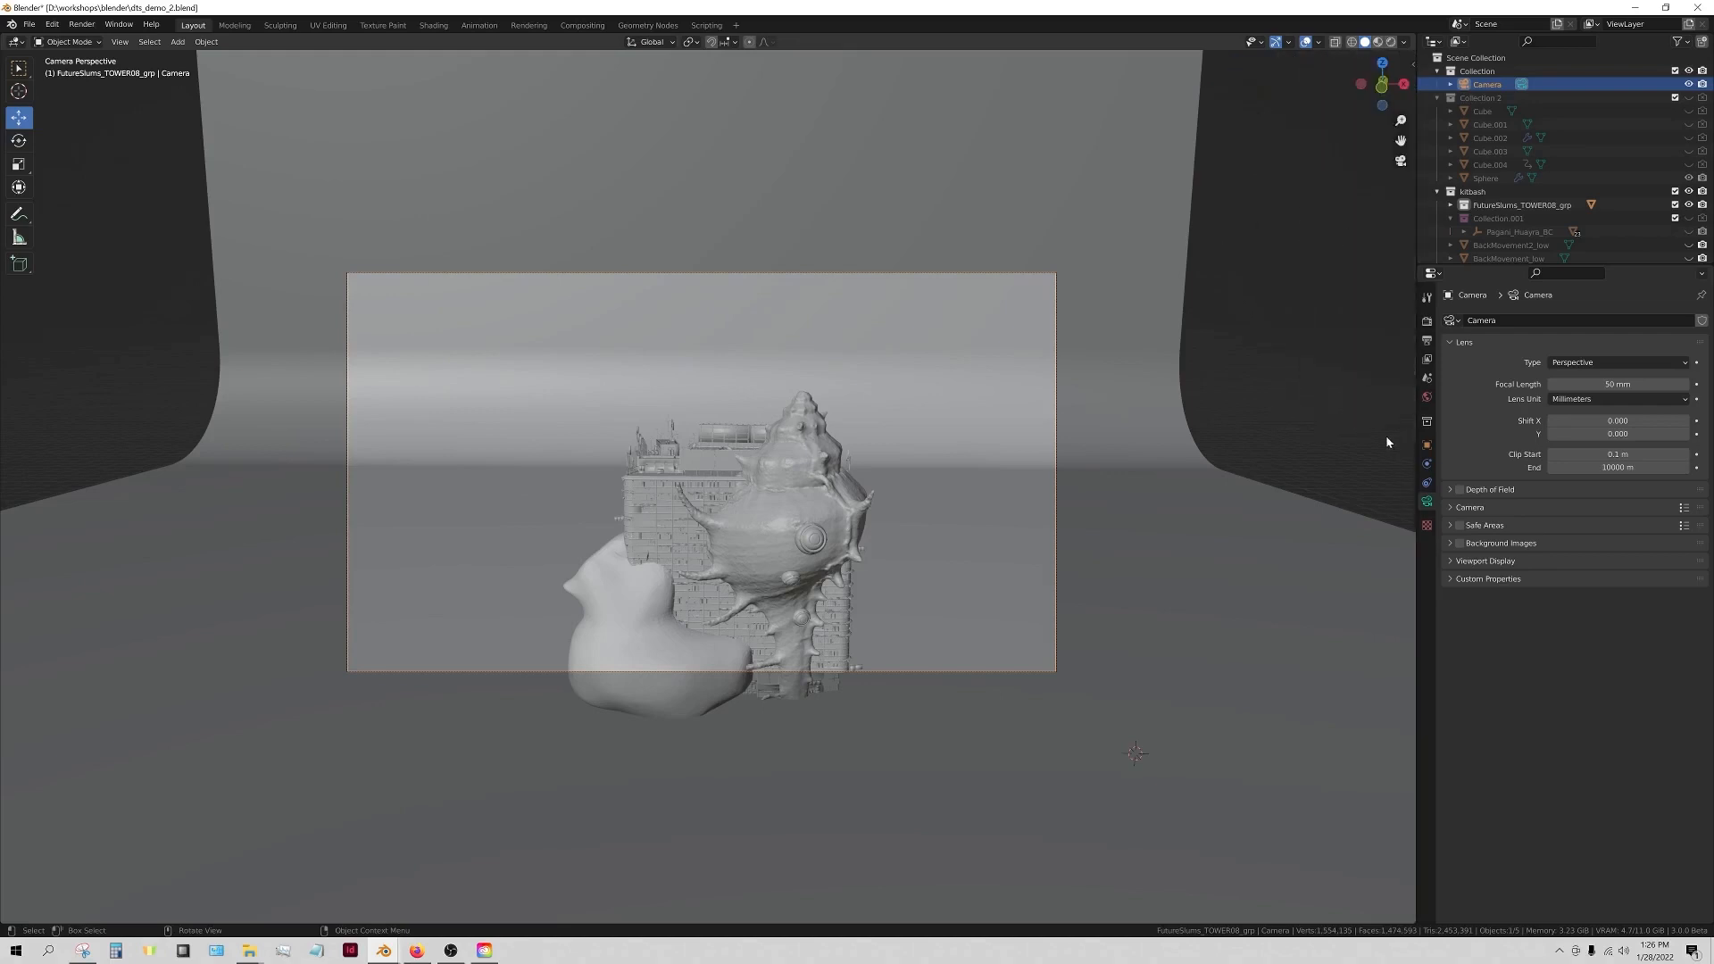
- Set the camera's rotation to X 90°, Y 0°, Z 0° and lower its Z location to 32.77 m
click(1426, 445)
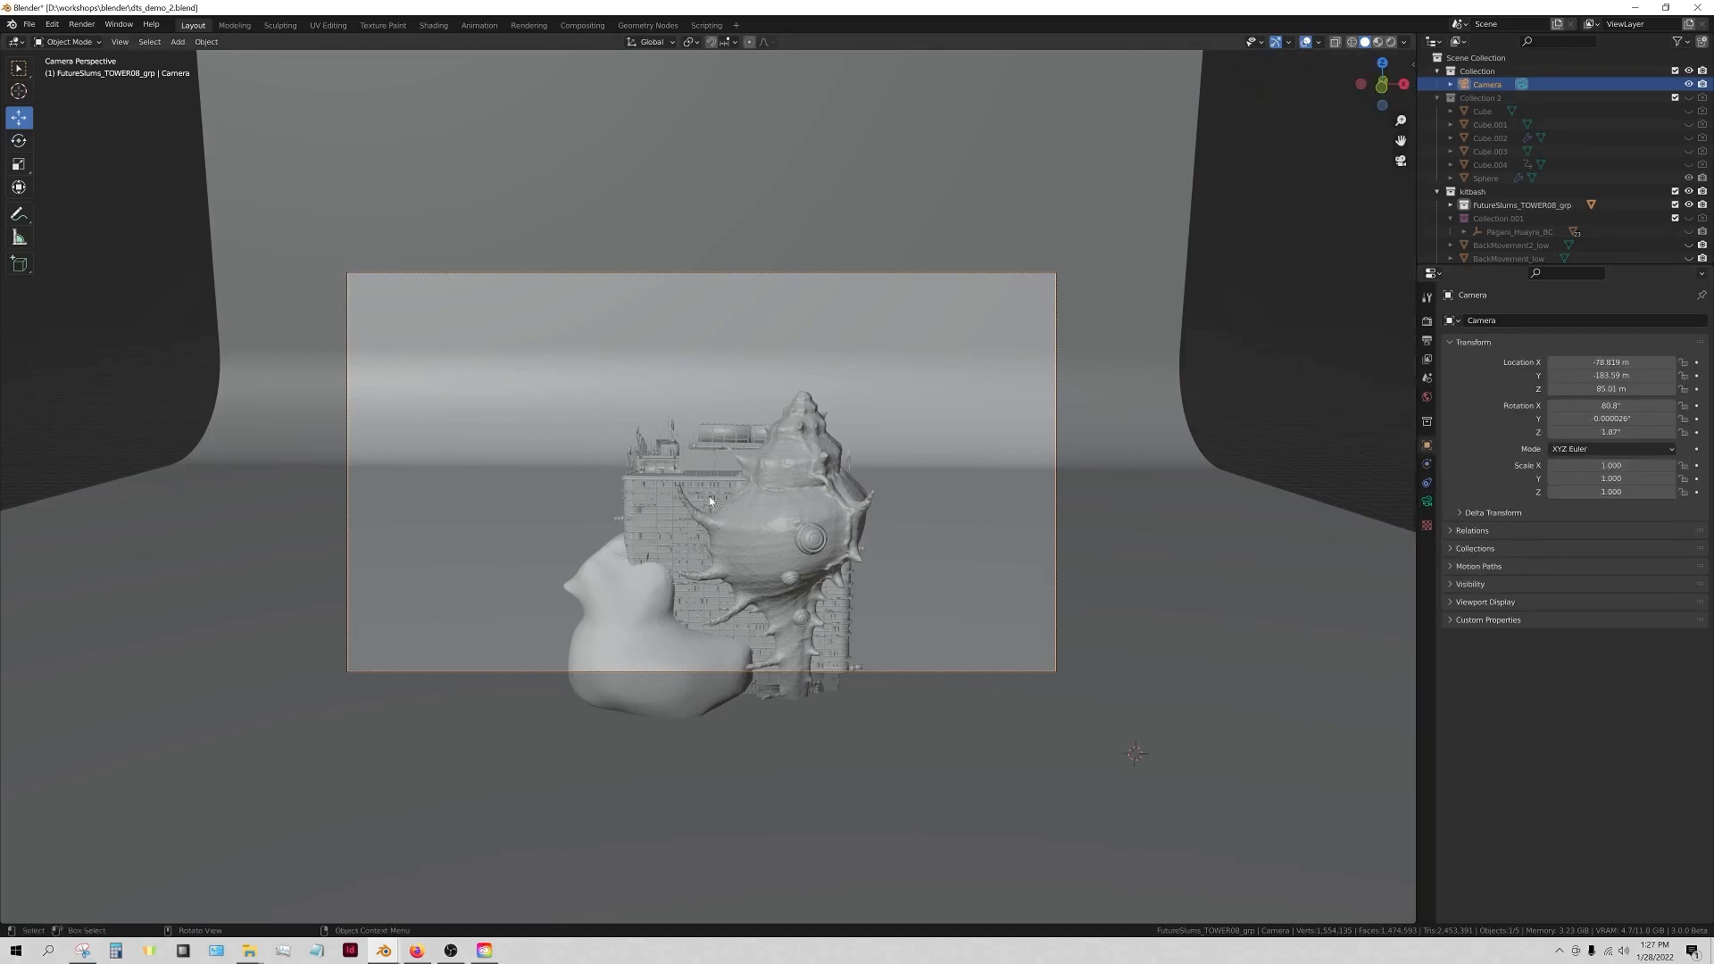
scroll(735, 492, up, 2)
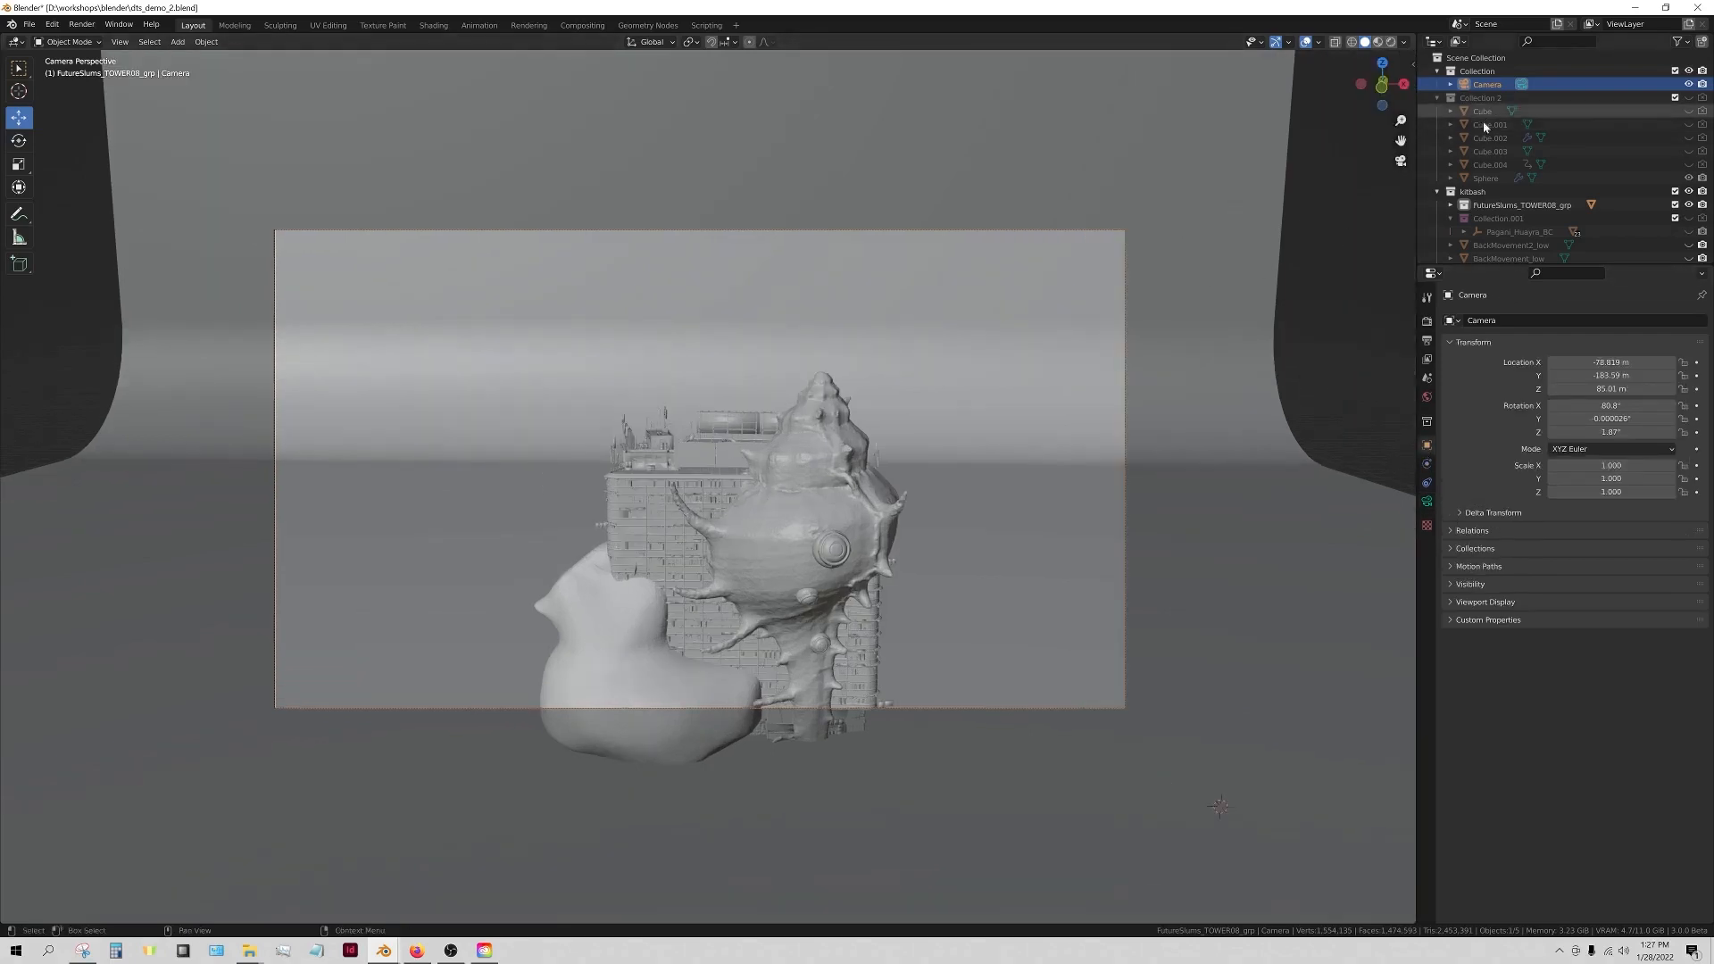
double_click(1623, 408)
text(90)
key(Tab)
text(0)
key(Tab)
text(0)
key(Return)
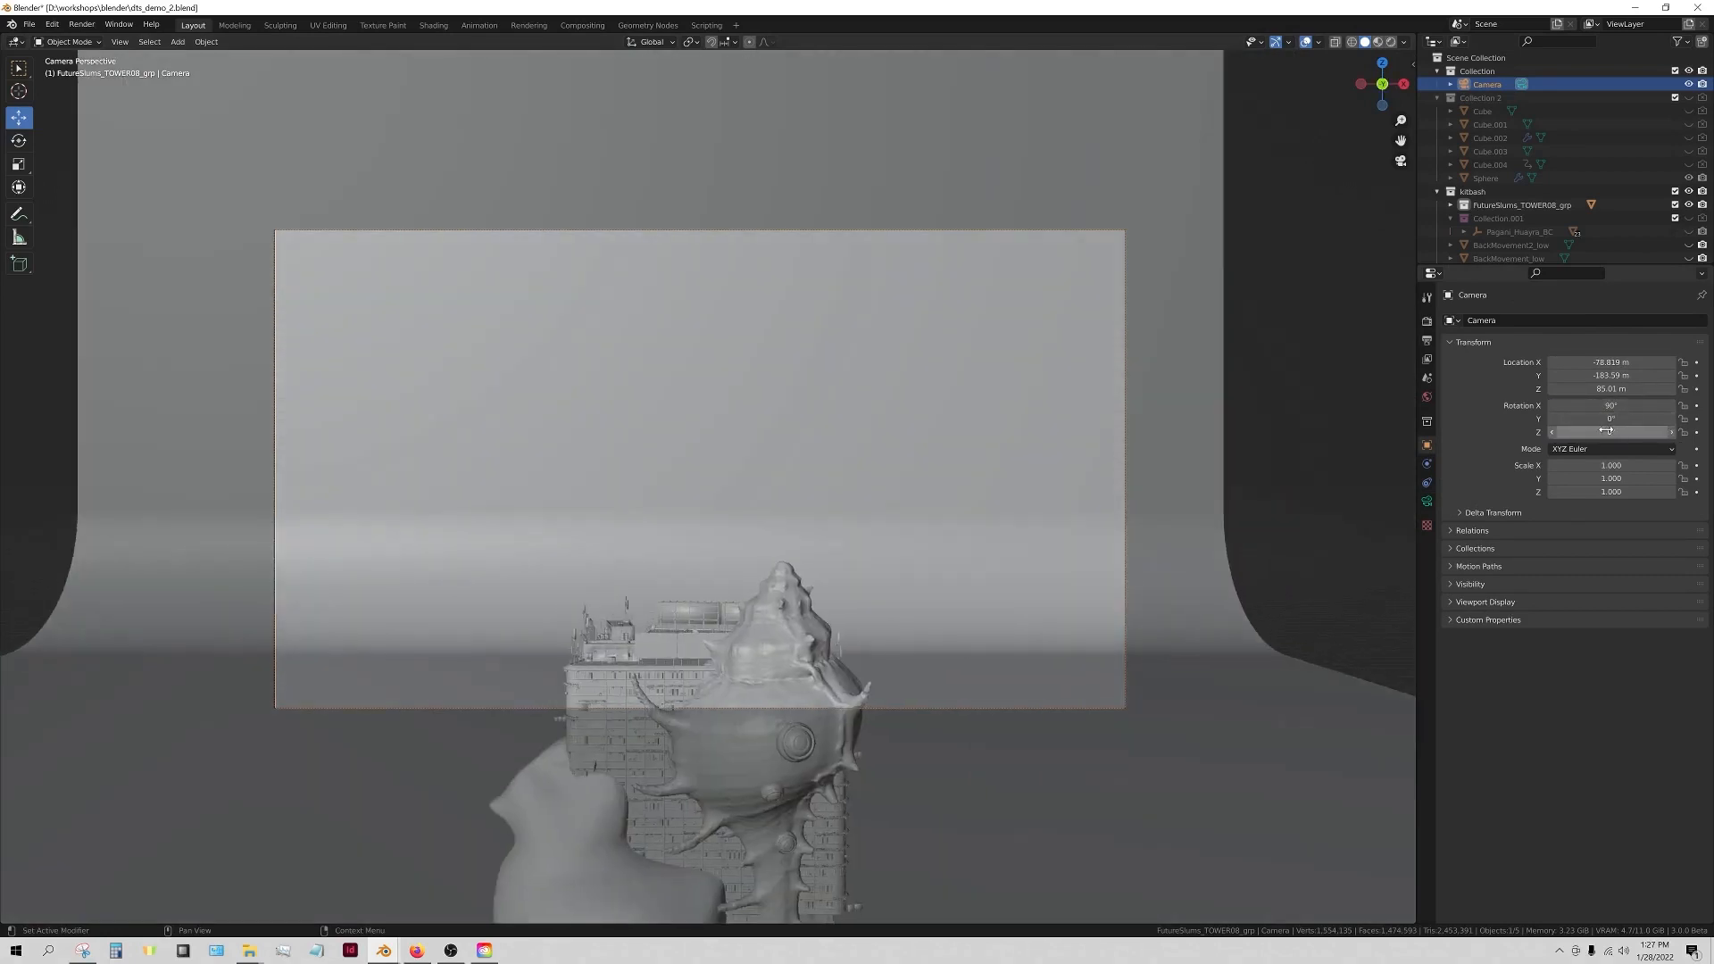
drag(1628, 390, 1548, 390)
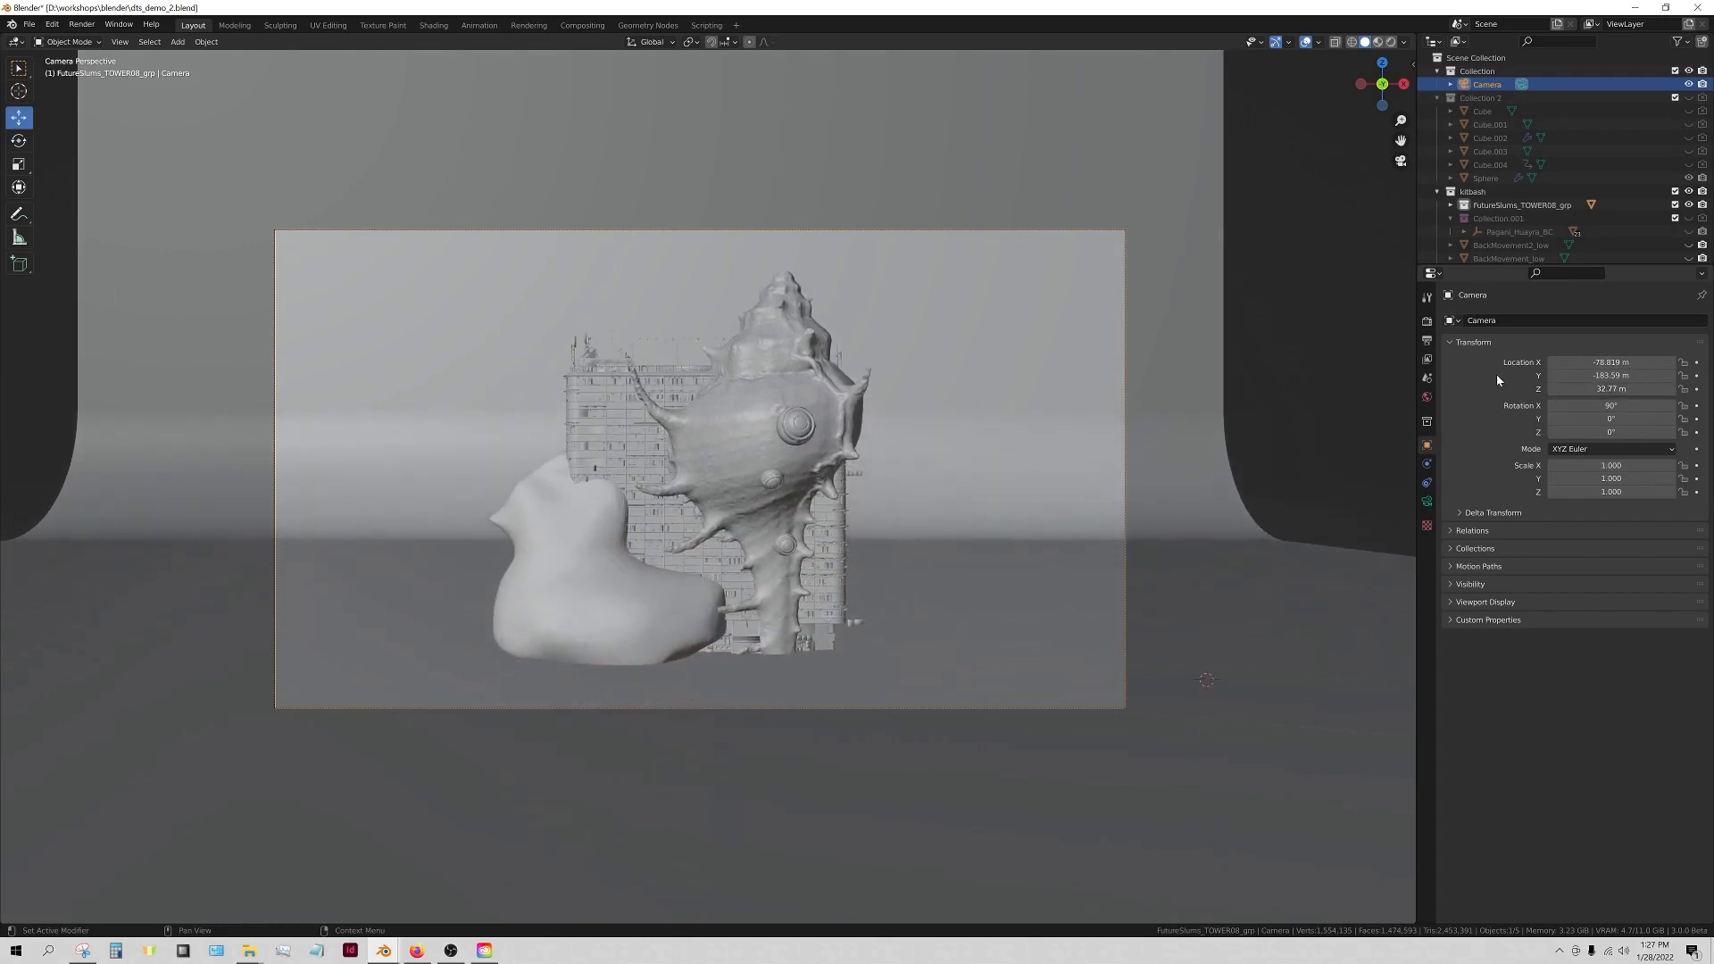
- Make the collection containing the camera active and collapse Collection 2 in the outliner
click(1156, 536)
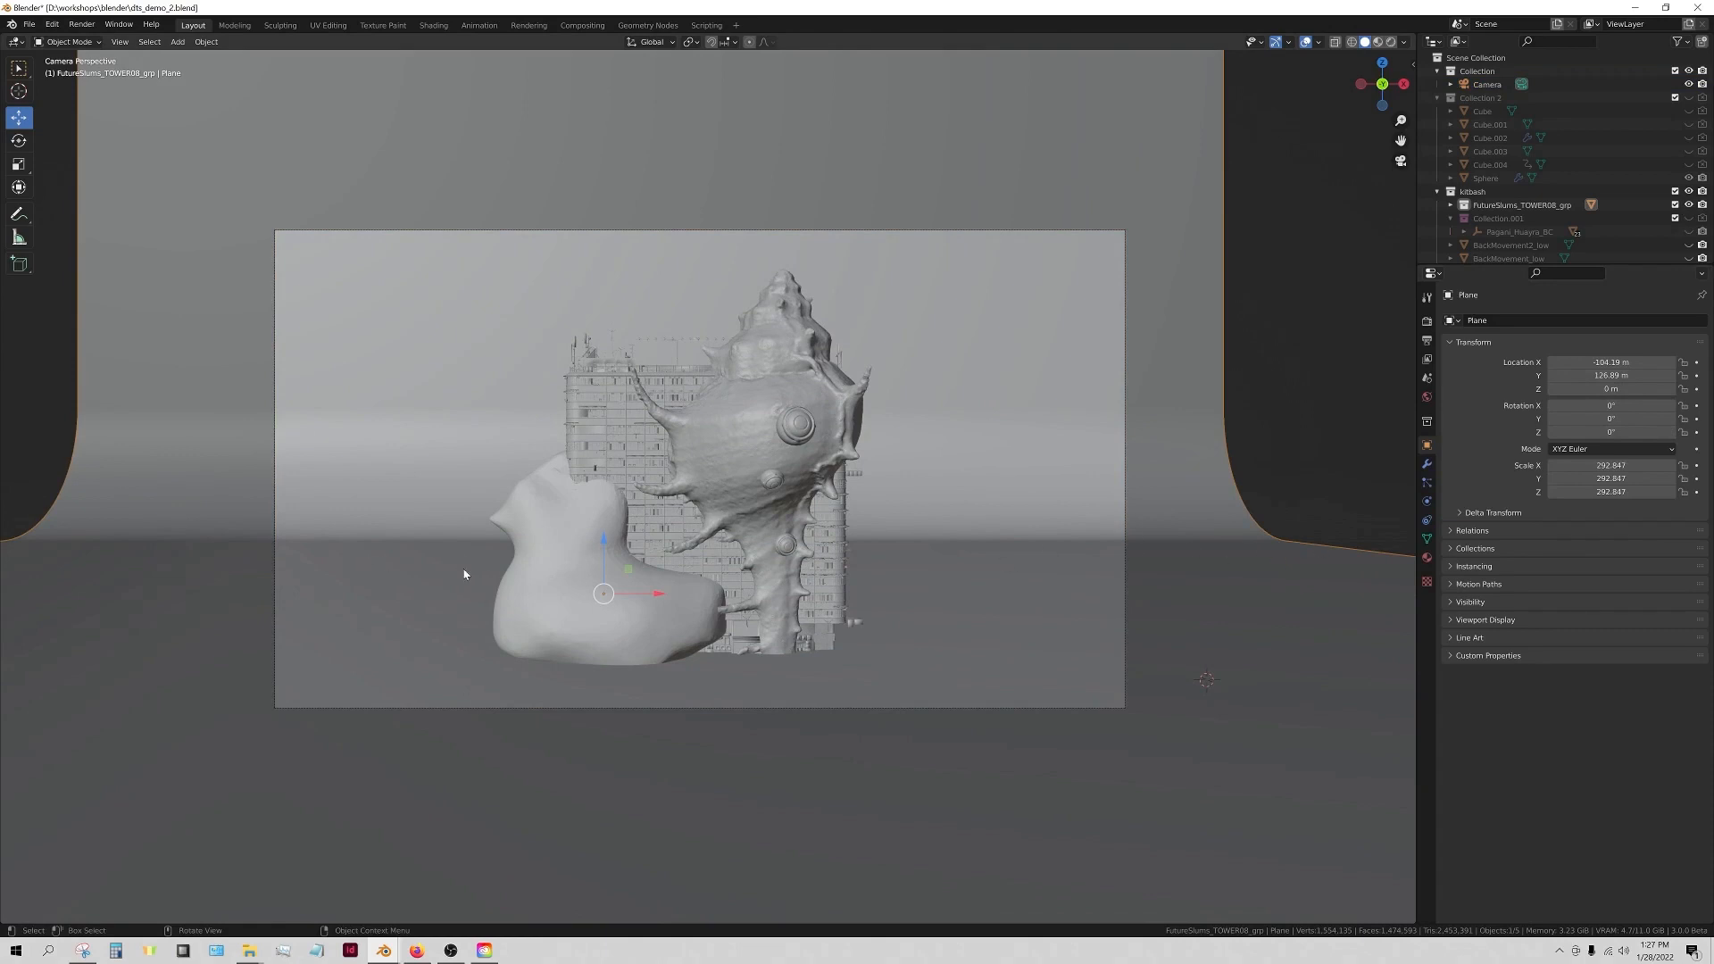
click(1482, 71)
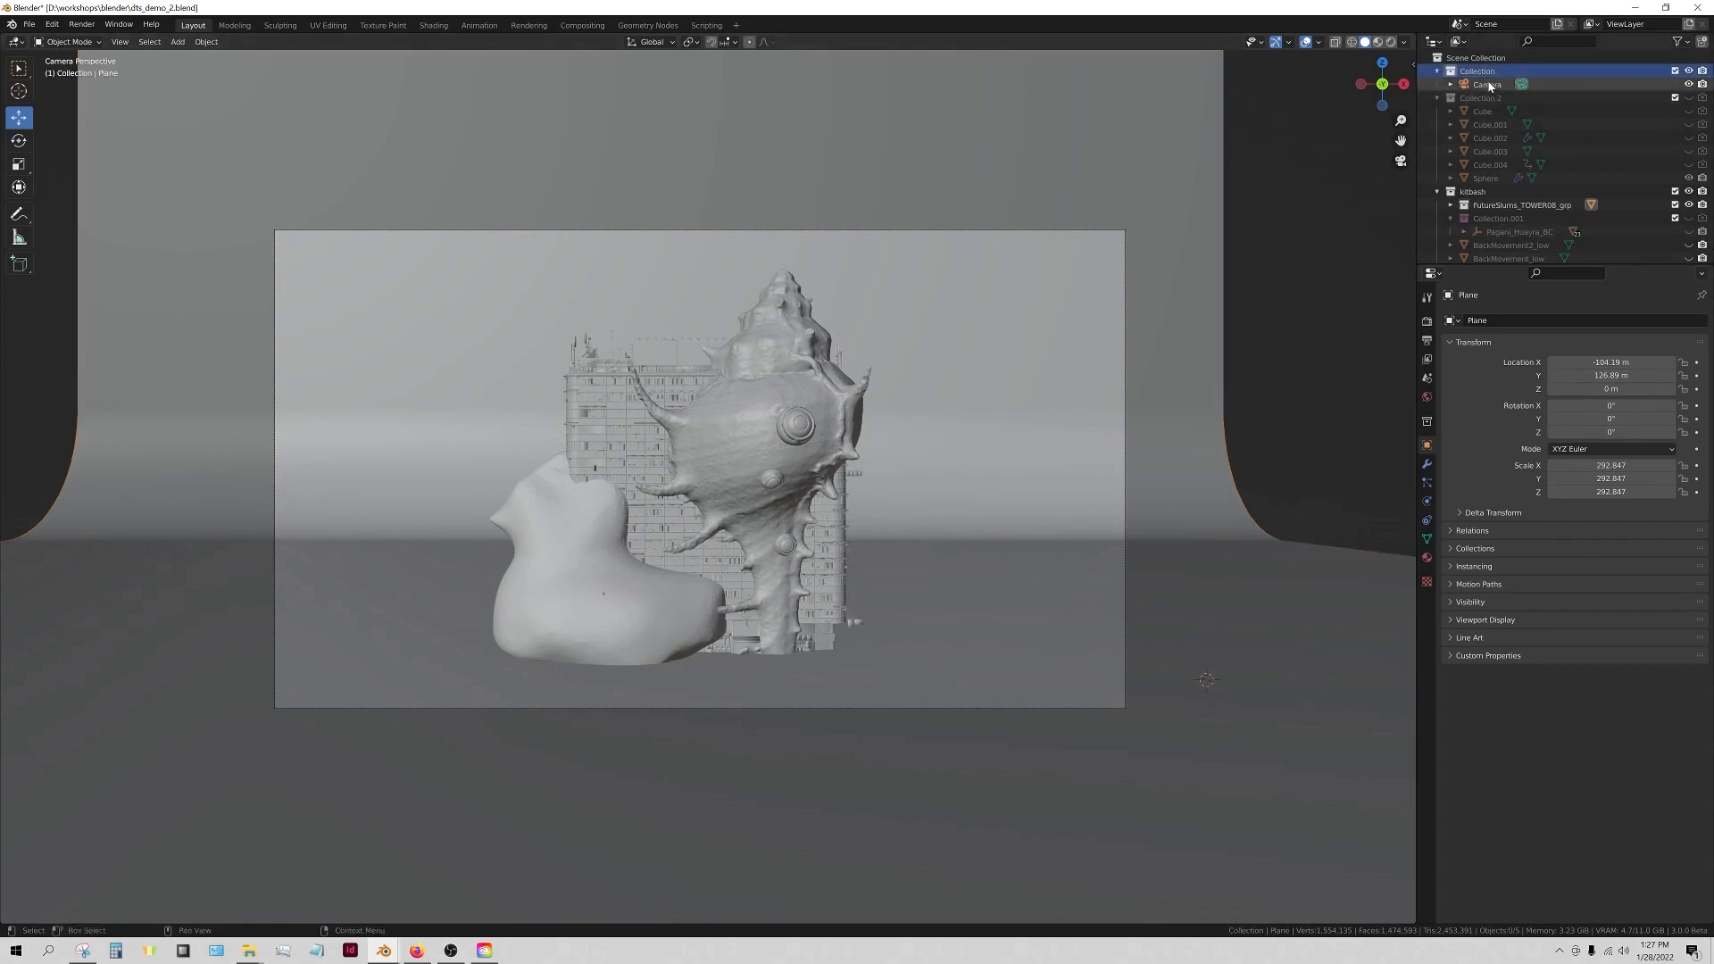
click(1438, 98)
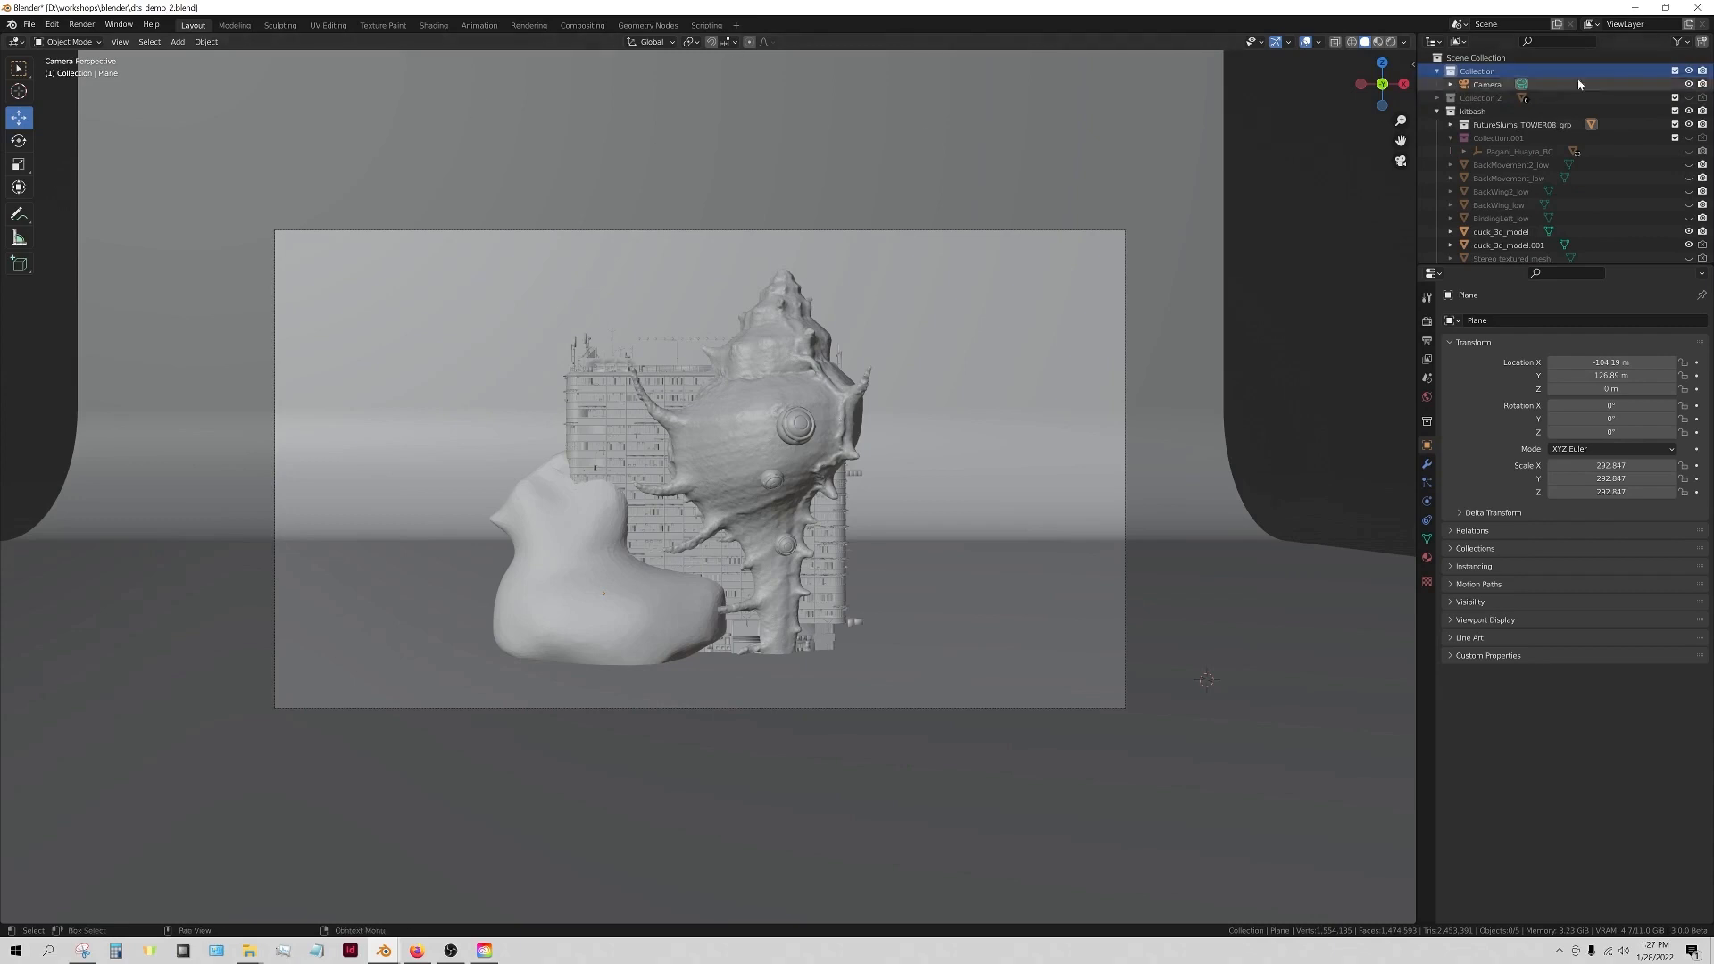
- Add a Sun light to the scene and raise it to a height of about 26.87 m
click(174, 43)
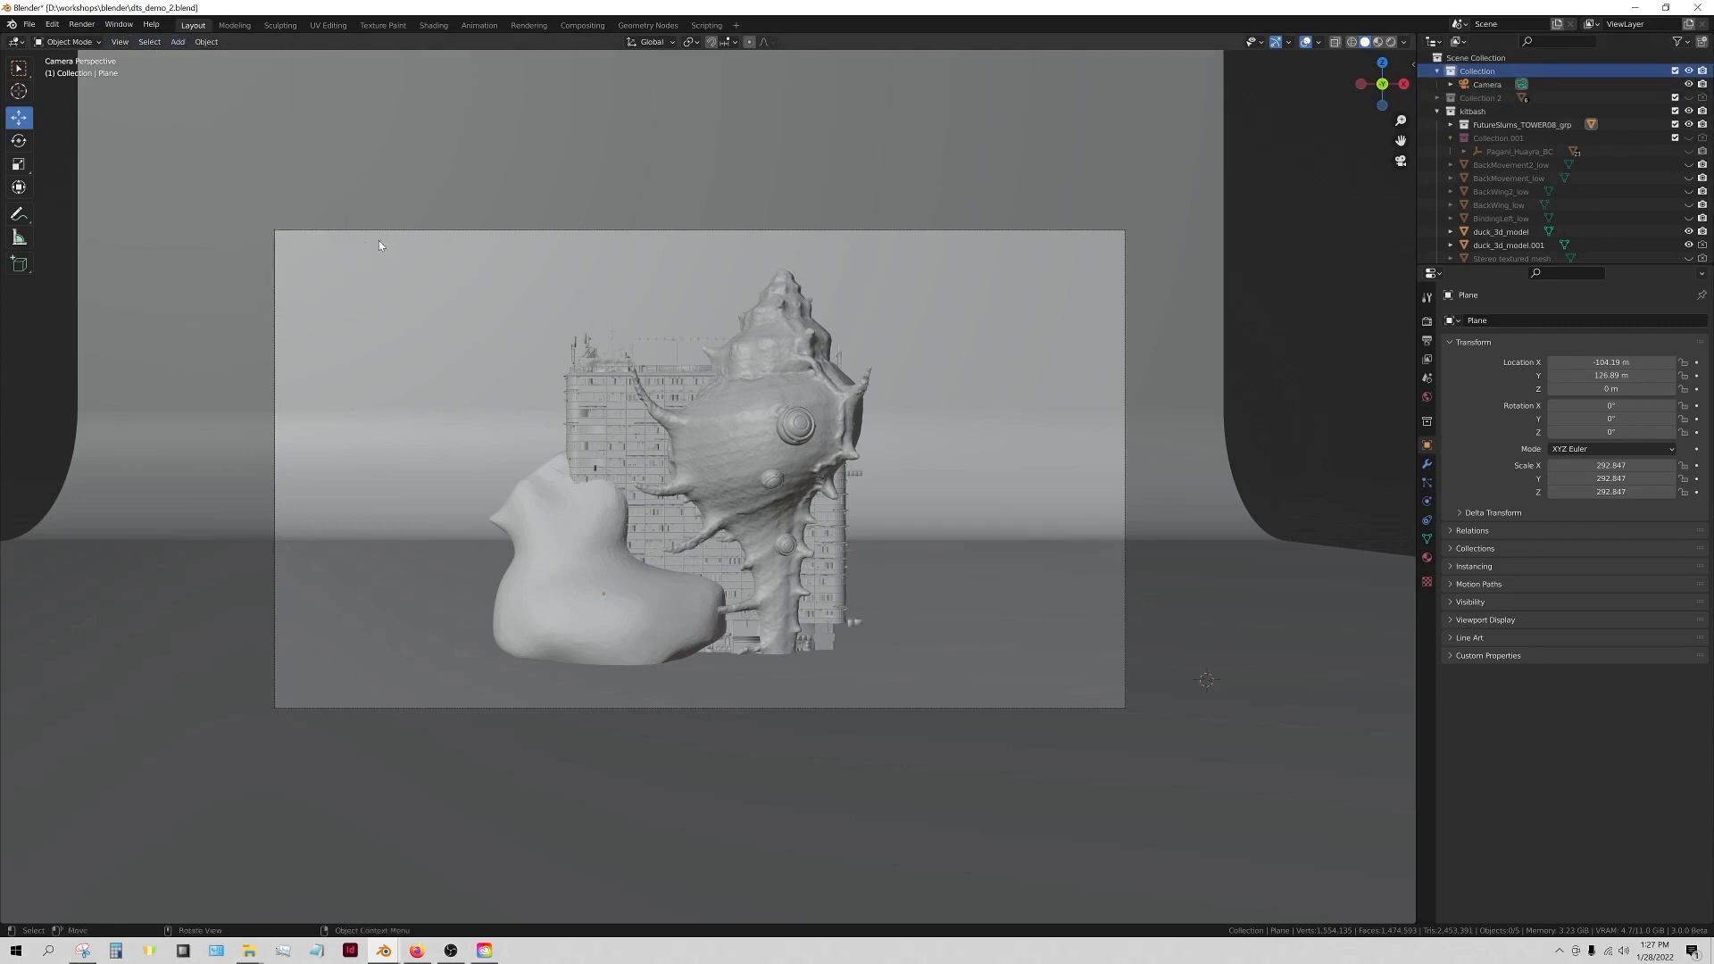
click(178, 42)
mouse_move(223, 222)
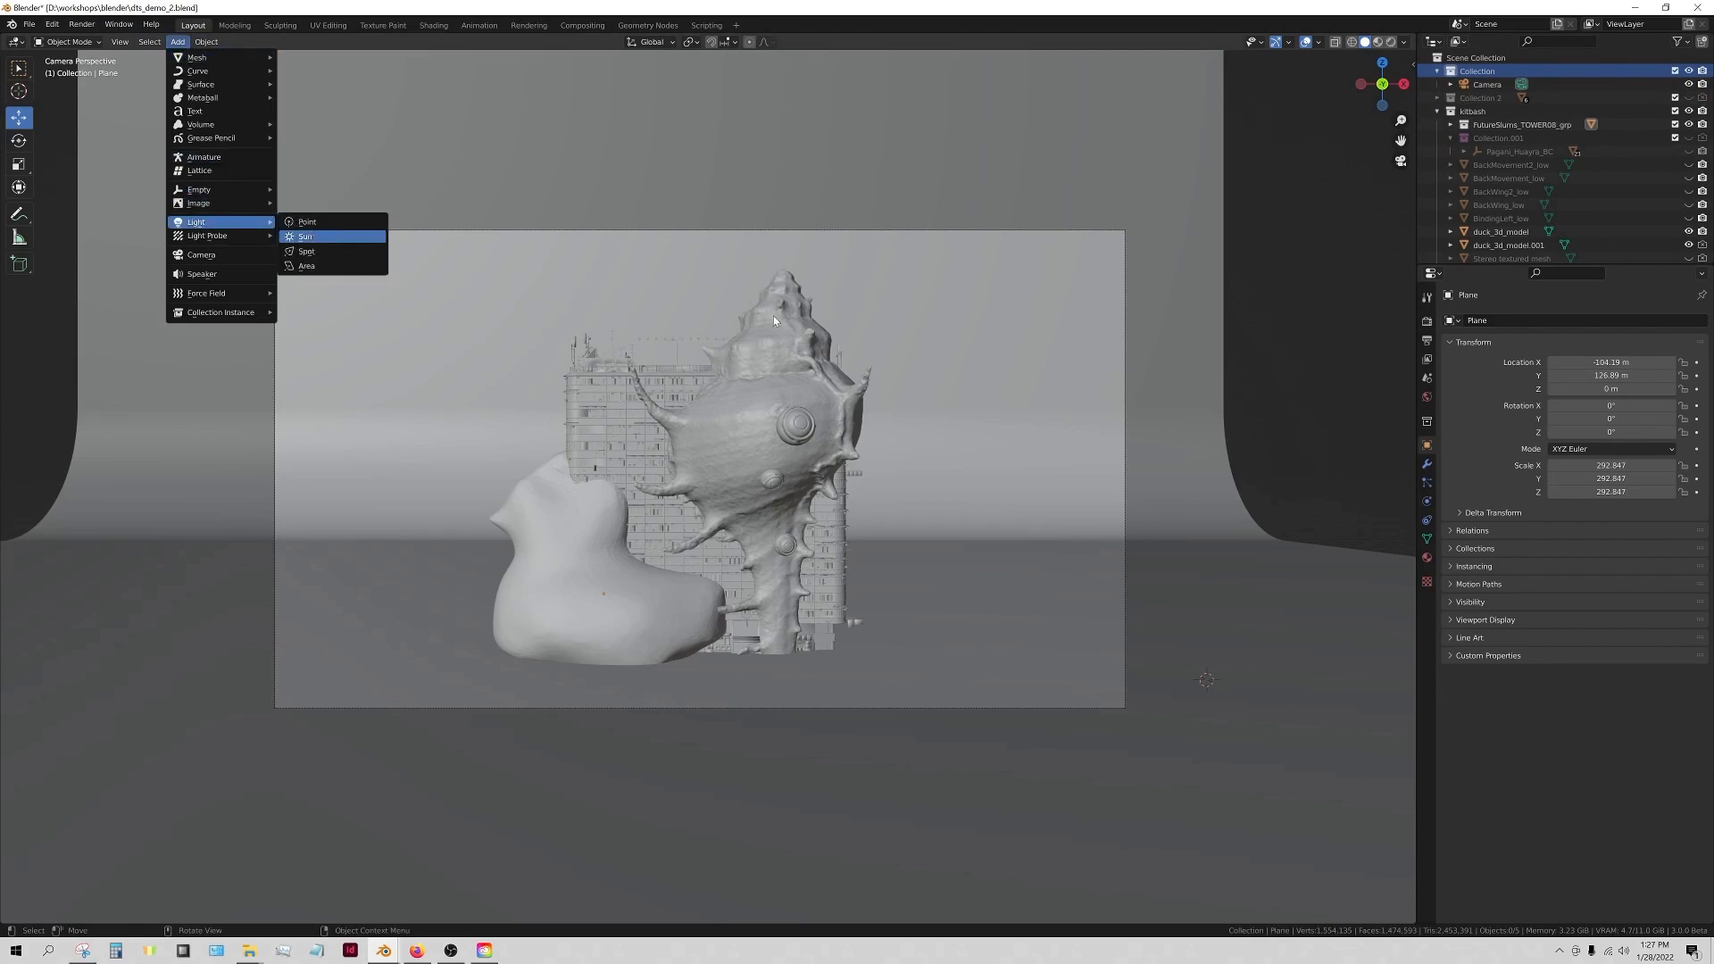
key(Return)
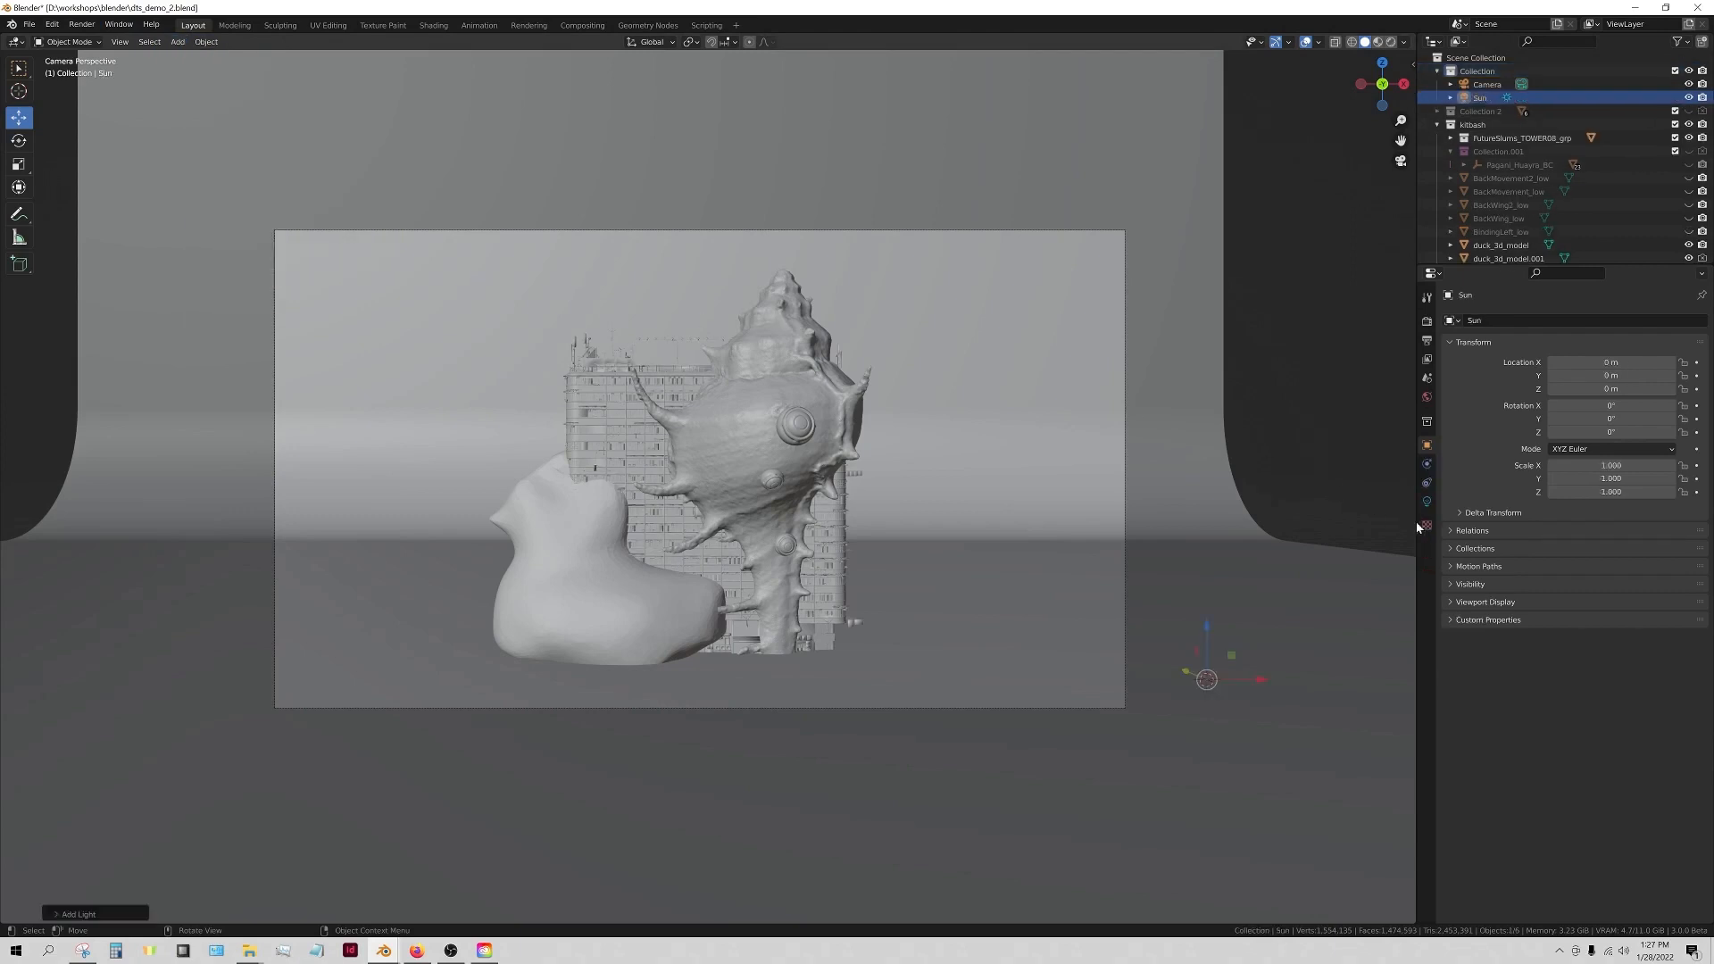
drag(1203, 621, 1238, 462)
- Set the sun light's strength to 10 and its angle to 10.2°
click(1427, 502)
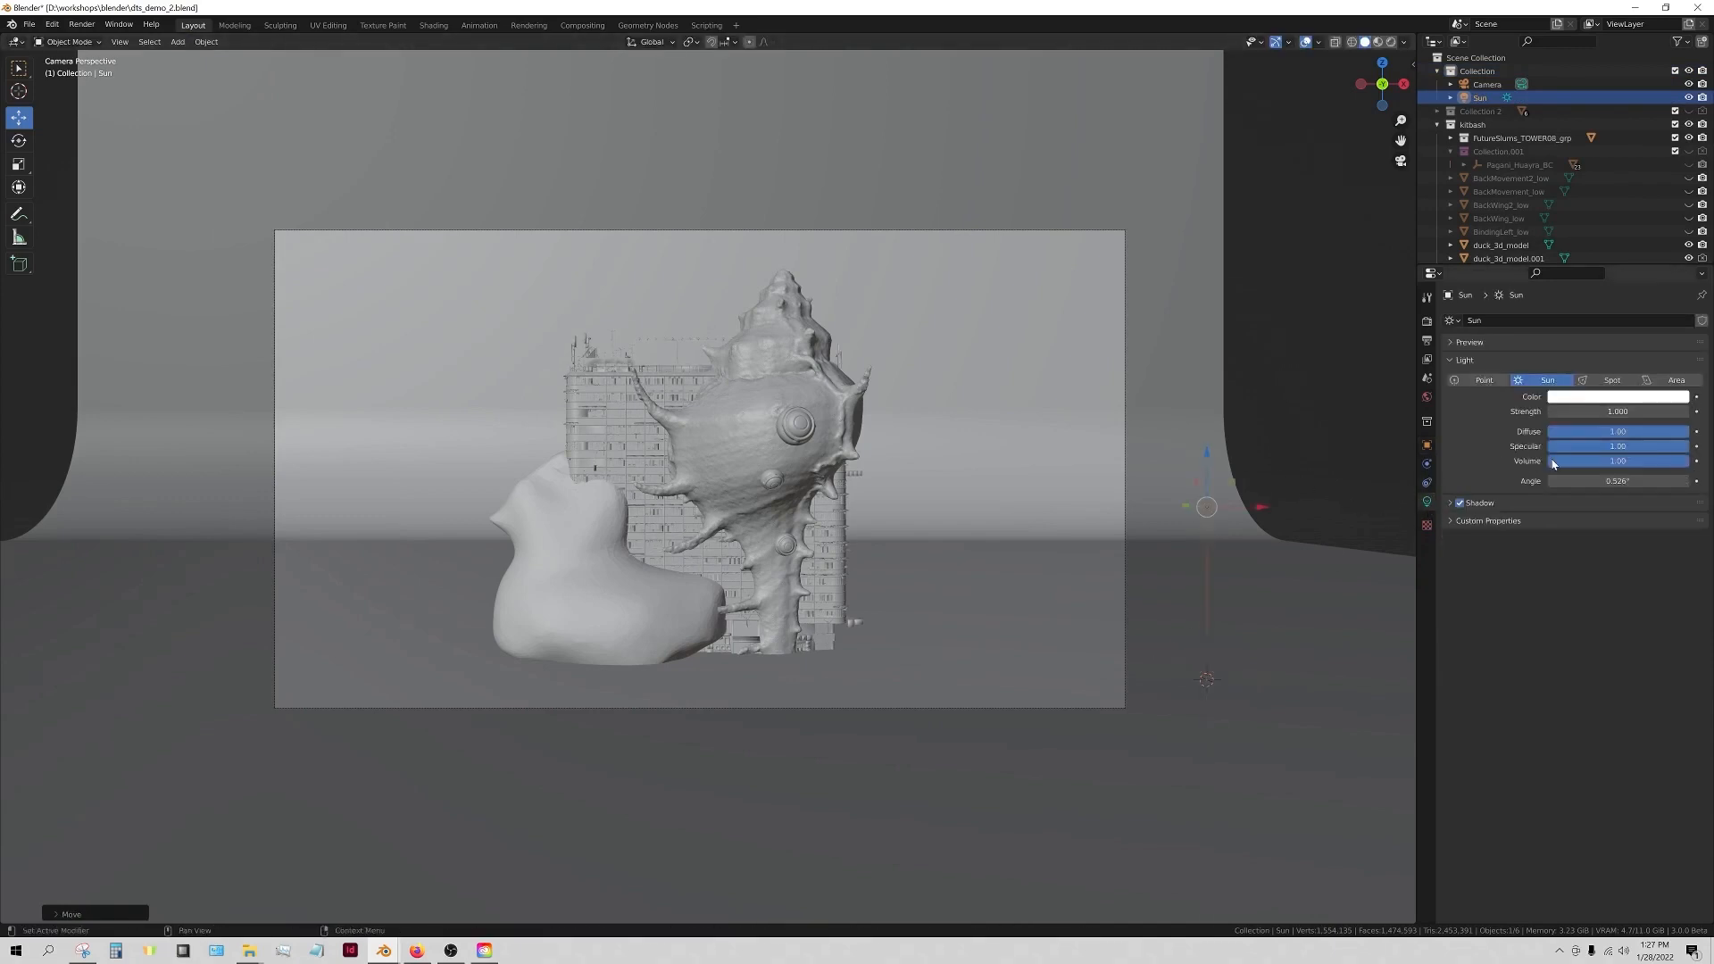
click(1607, 411)
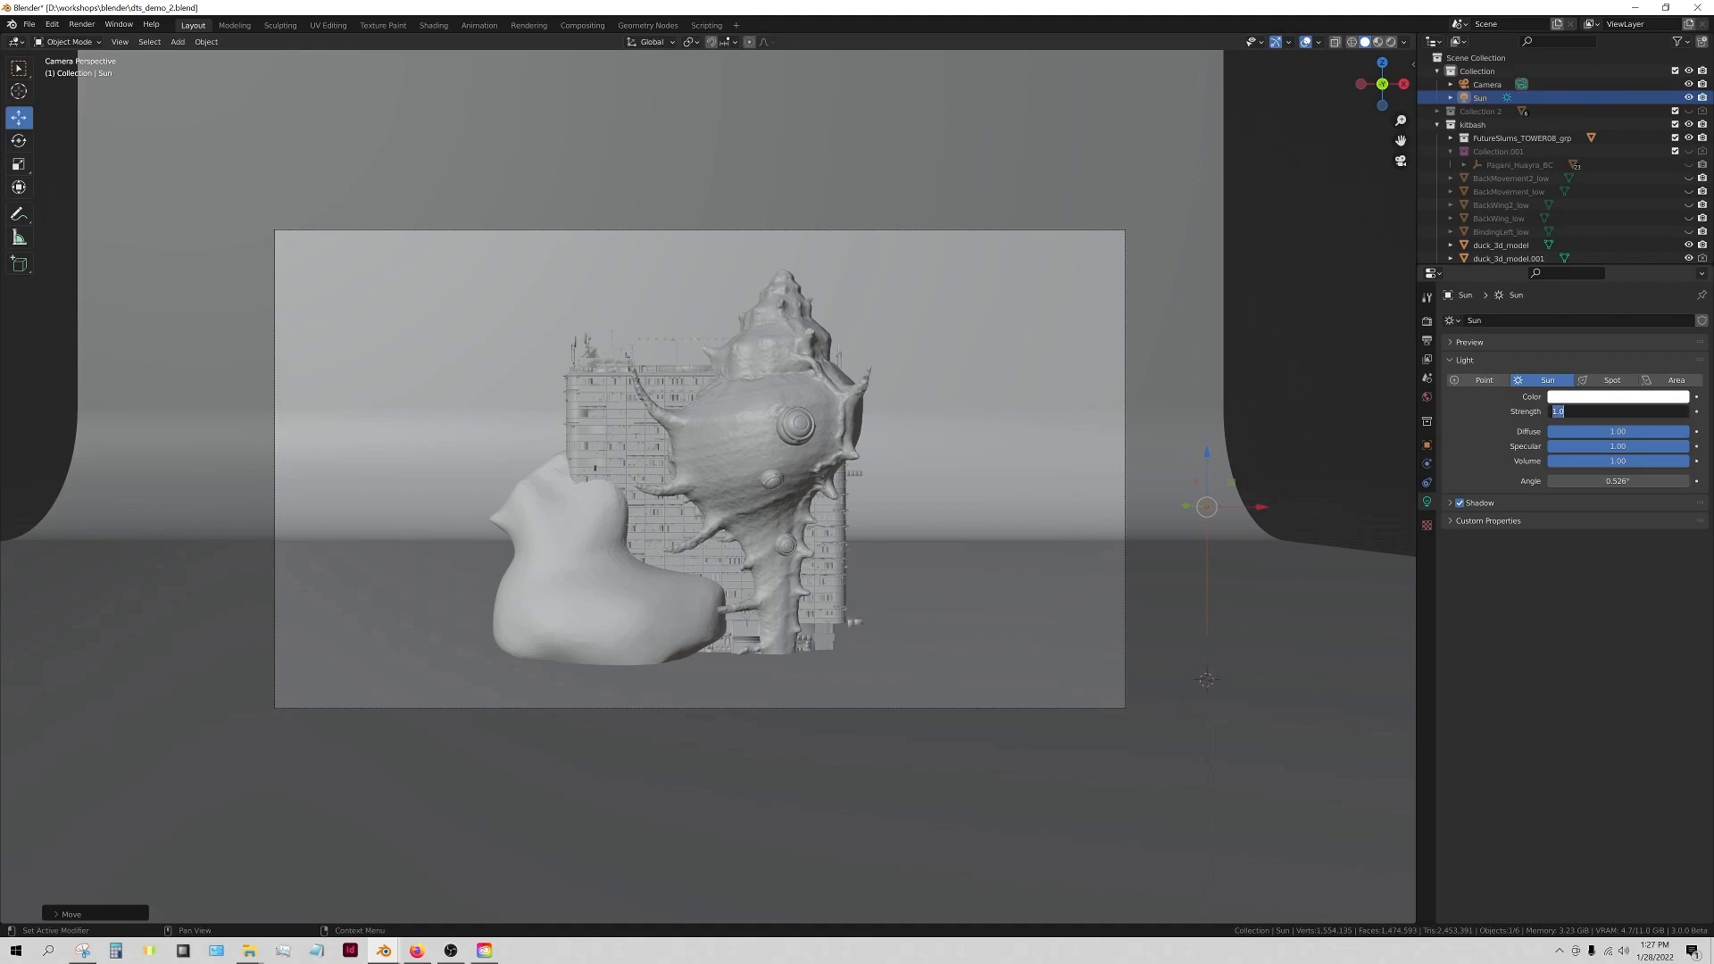
text(1)
key(Return)
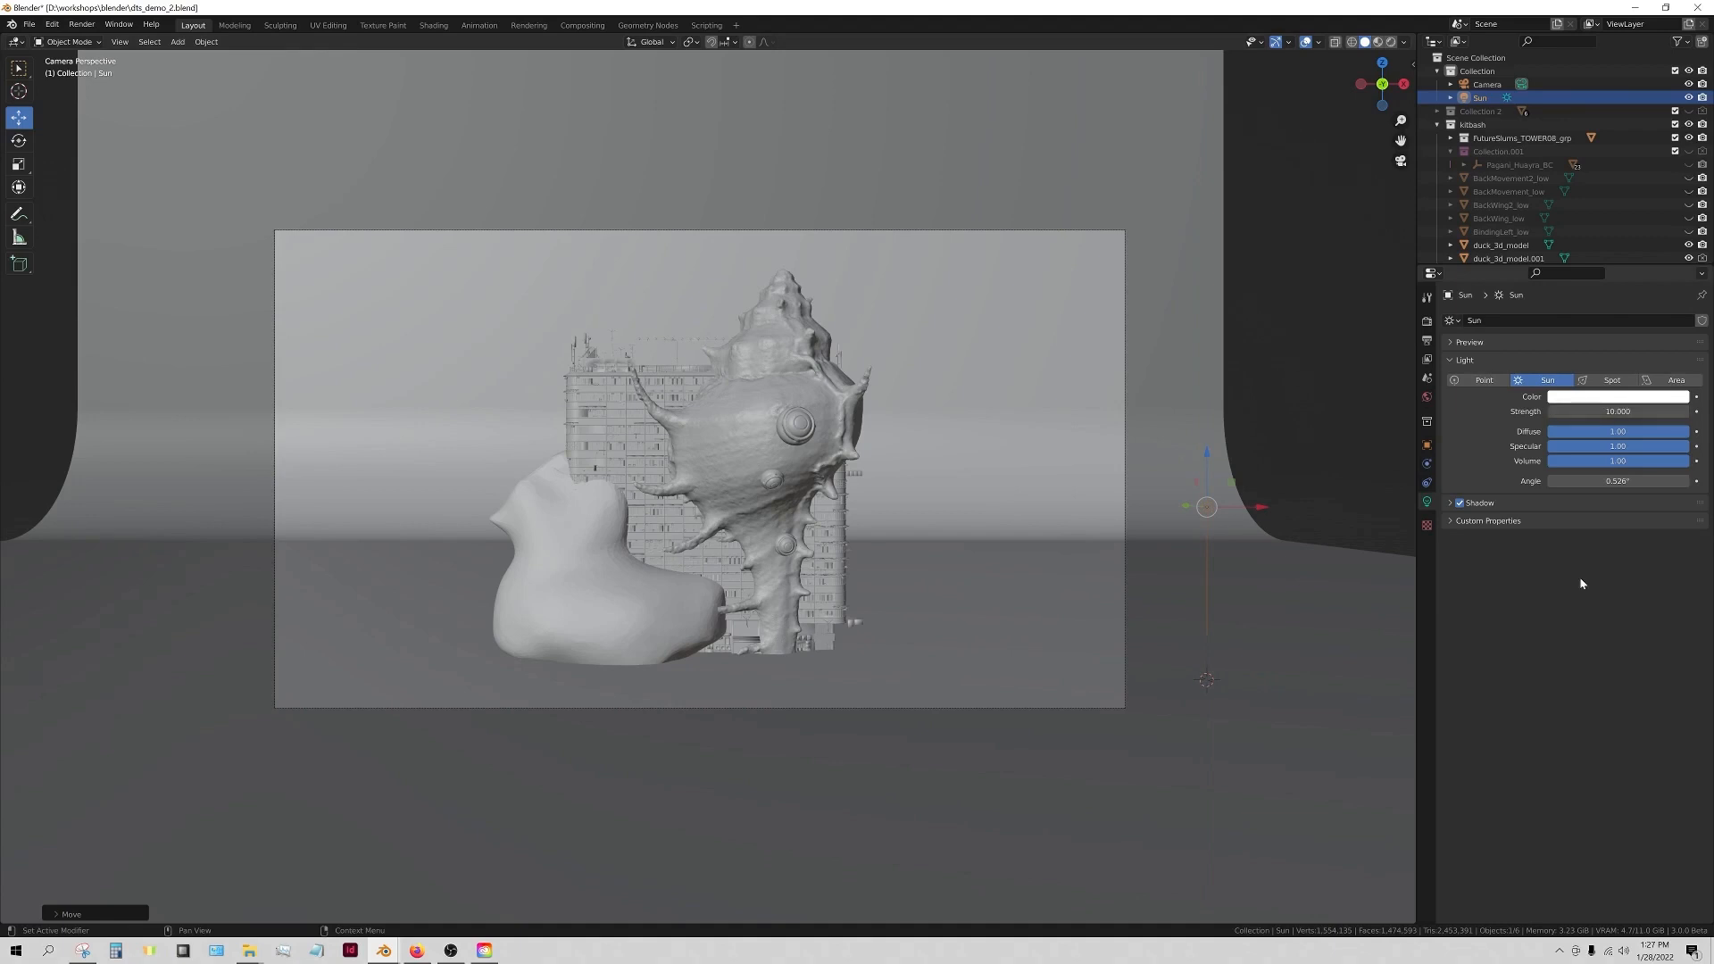
mouse_move(1598, 481)
mouse_down()
mouse_move(1686, 481)
mouse_move(1617, 483)
mouse_up()
- Rotate the sun so its light falls across the models and backdrop, checking it in rendered shading before returning to solid shading
click(13, 139)
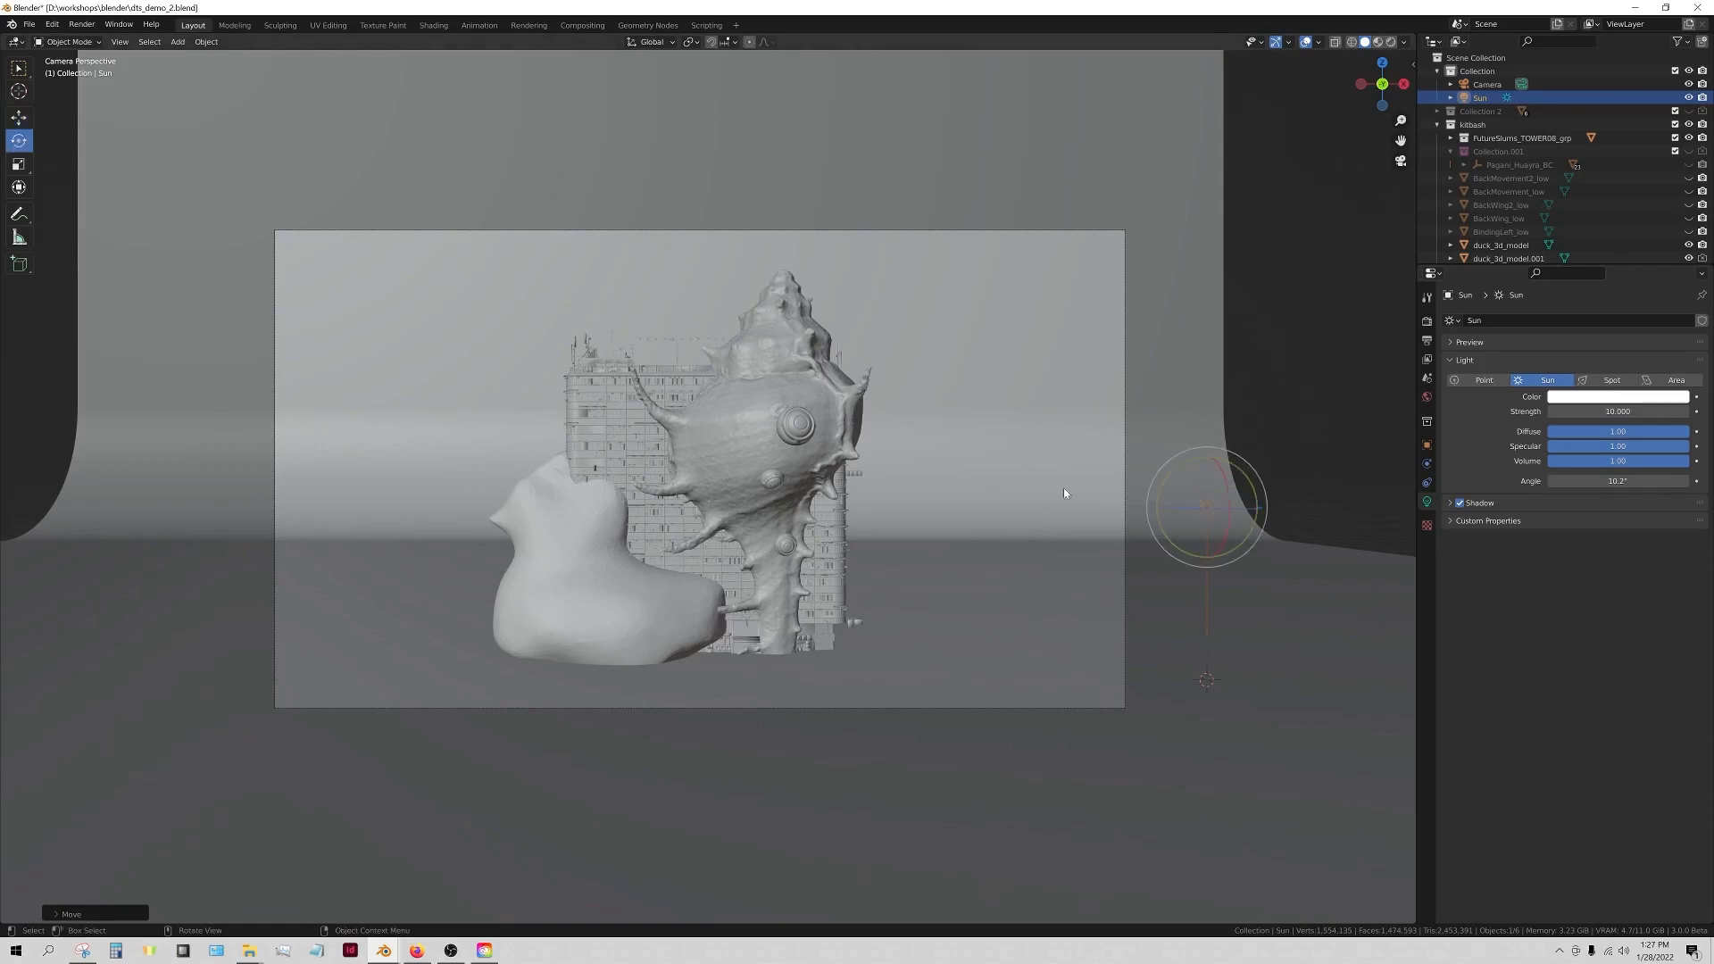
drag(1157, 525, 1145, 563)
click(1391, 42)
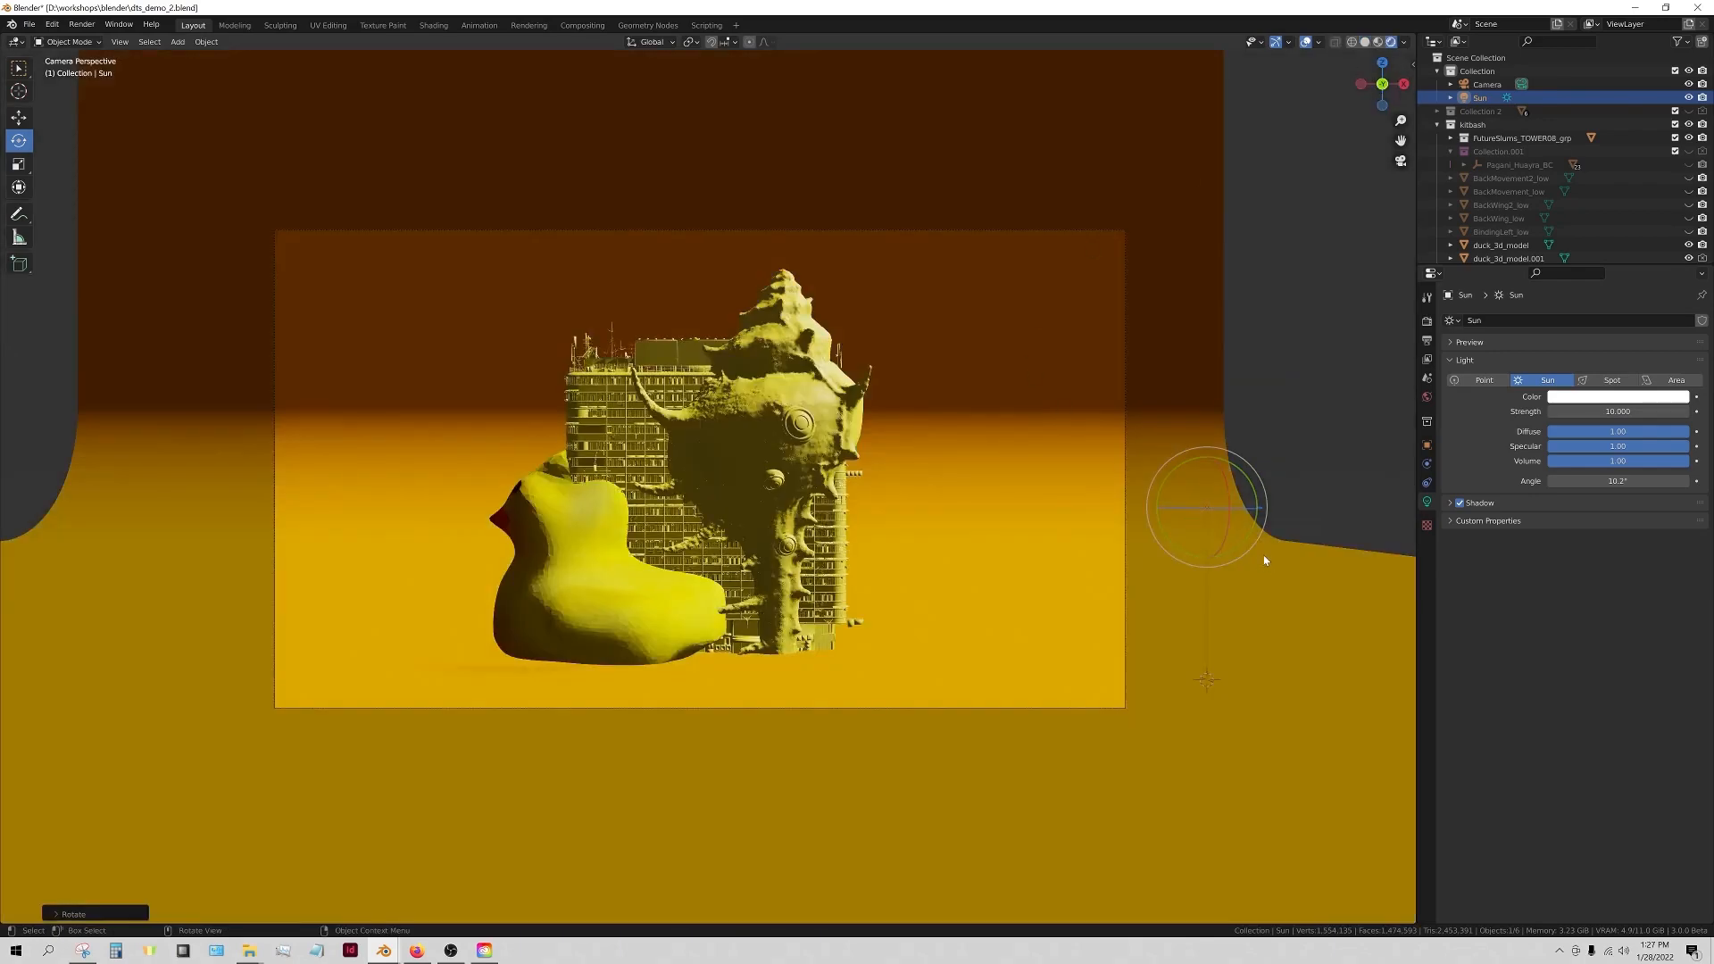
drag(1184, 510, 1086, 413)
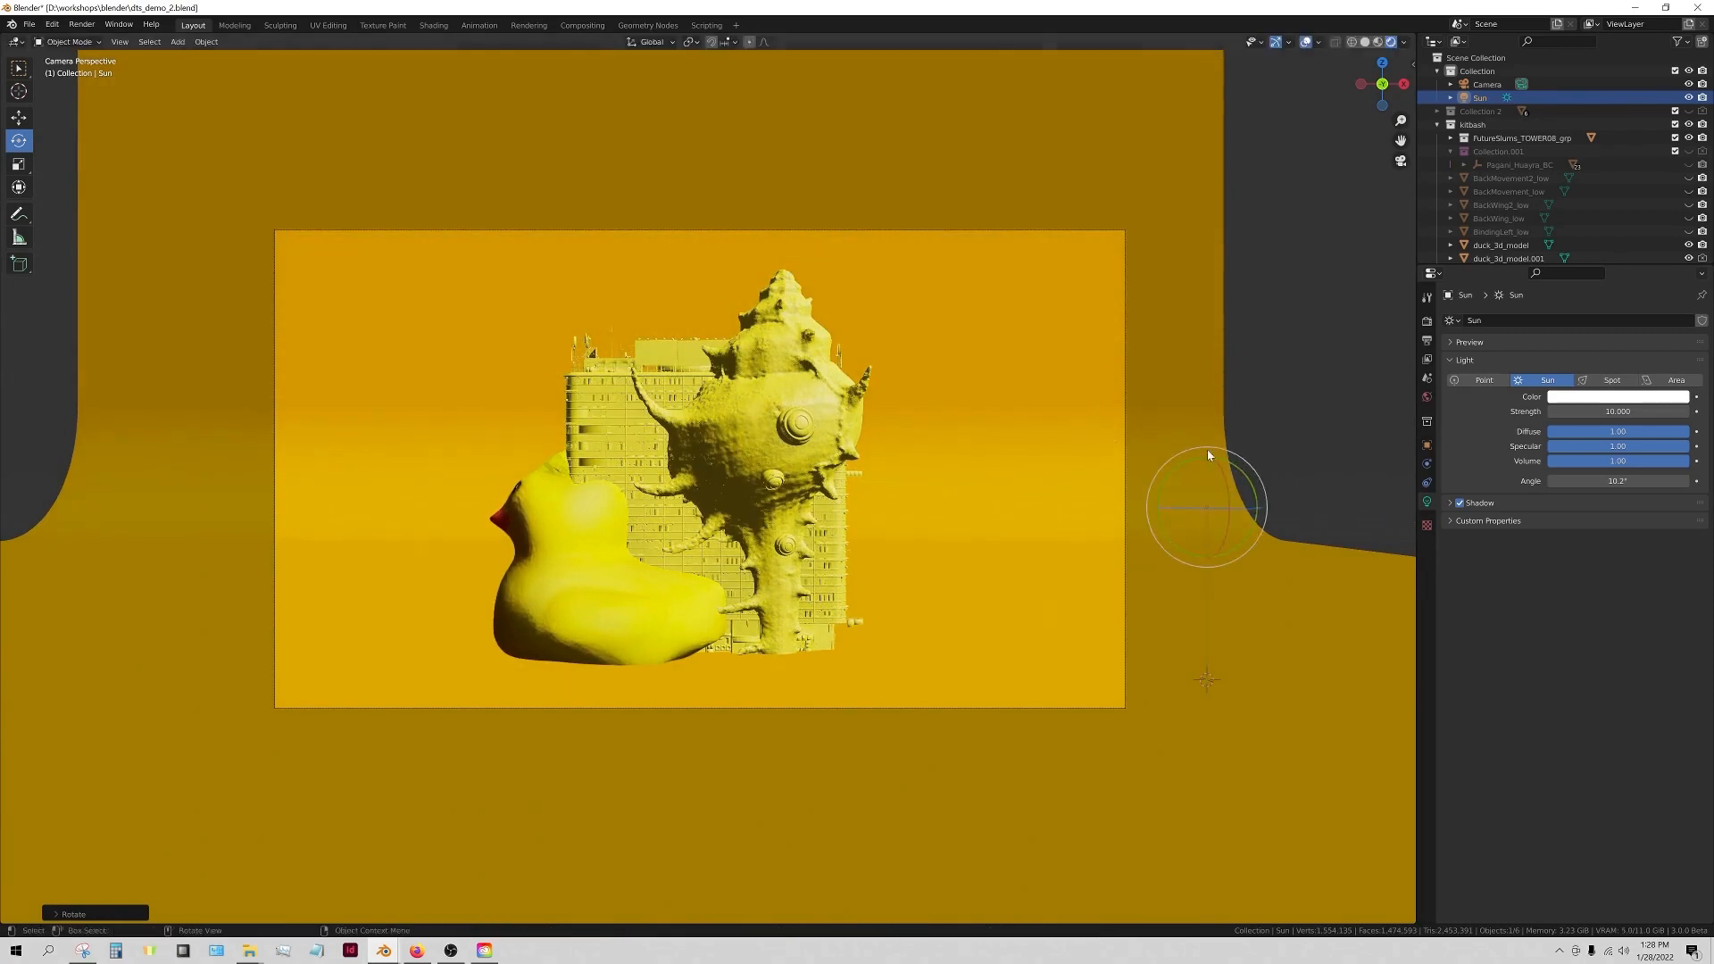
drag(1199, 514, 1180, 508)
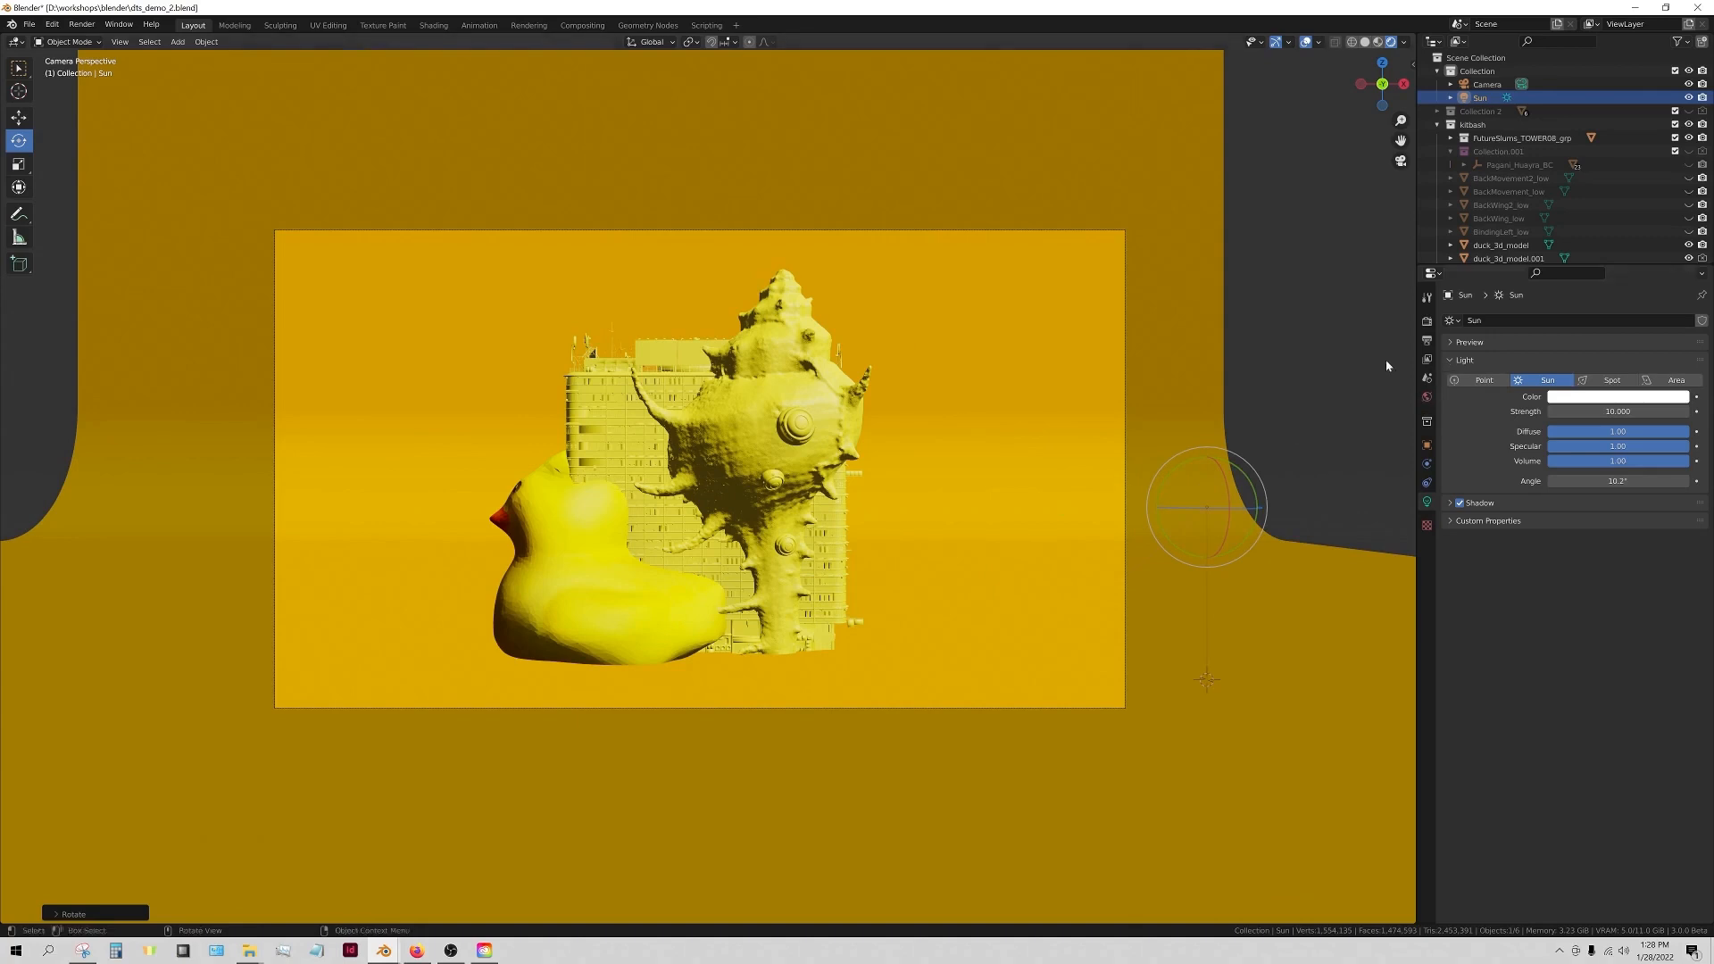
click(1363, 43)
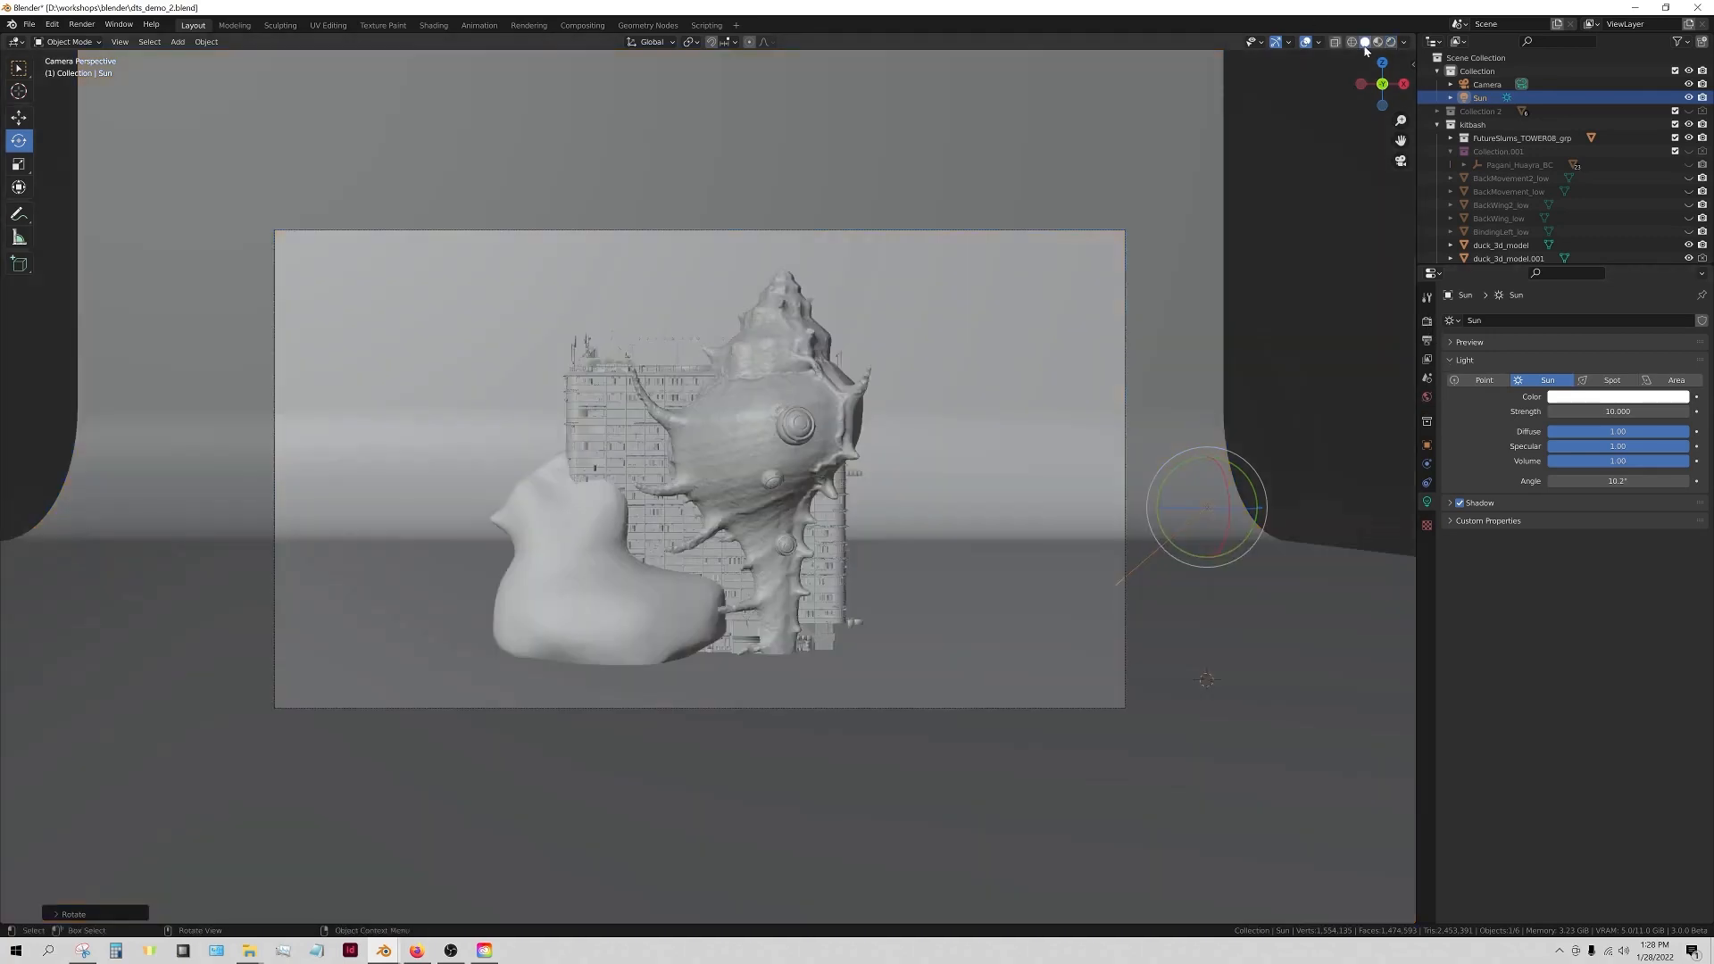
- Fine-tune the sun's rotation to about X 22.7° and Y 47.4° in rendered shading, and return the viewport to solid shading
click(1426, 321)
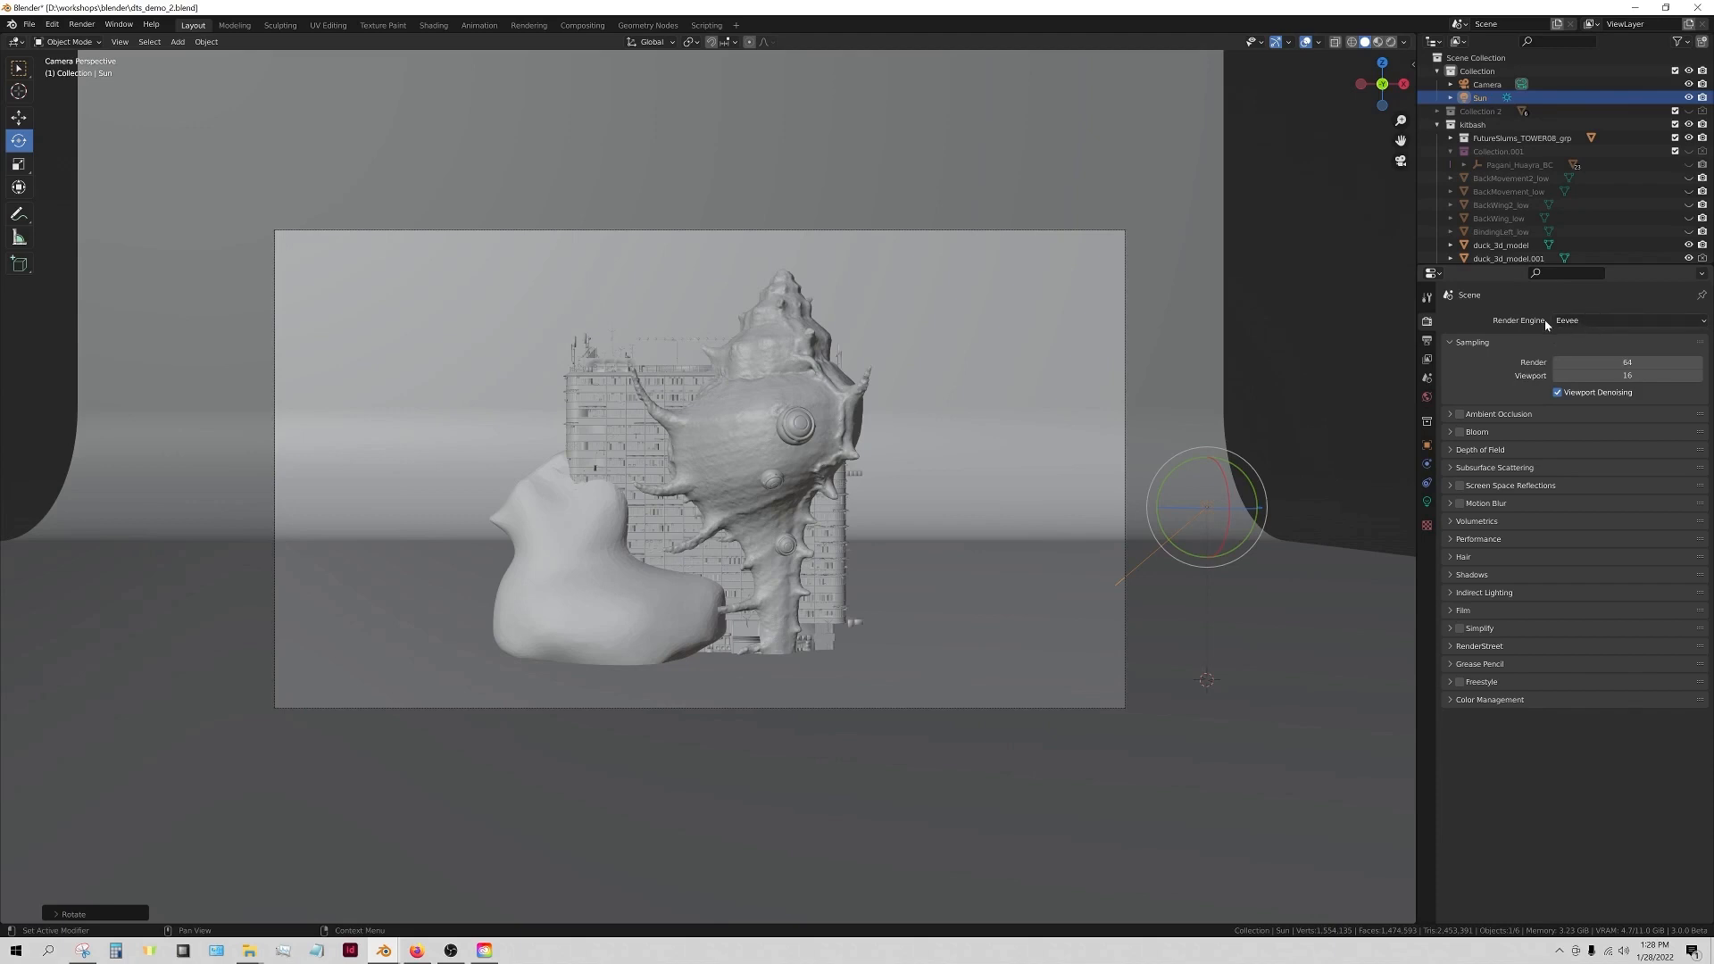
click(1391, 42)
mouse_move(1182, 506)
mouse_down()
mouse_move(1161, 535)
mouse_move(1200, 522)
mouse_move(1186, 514)
mouse_up()
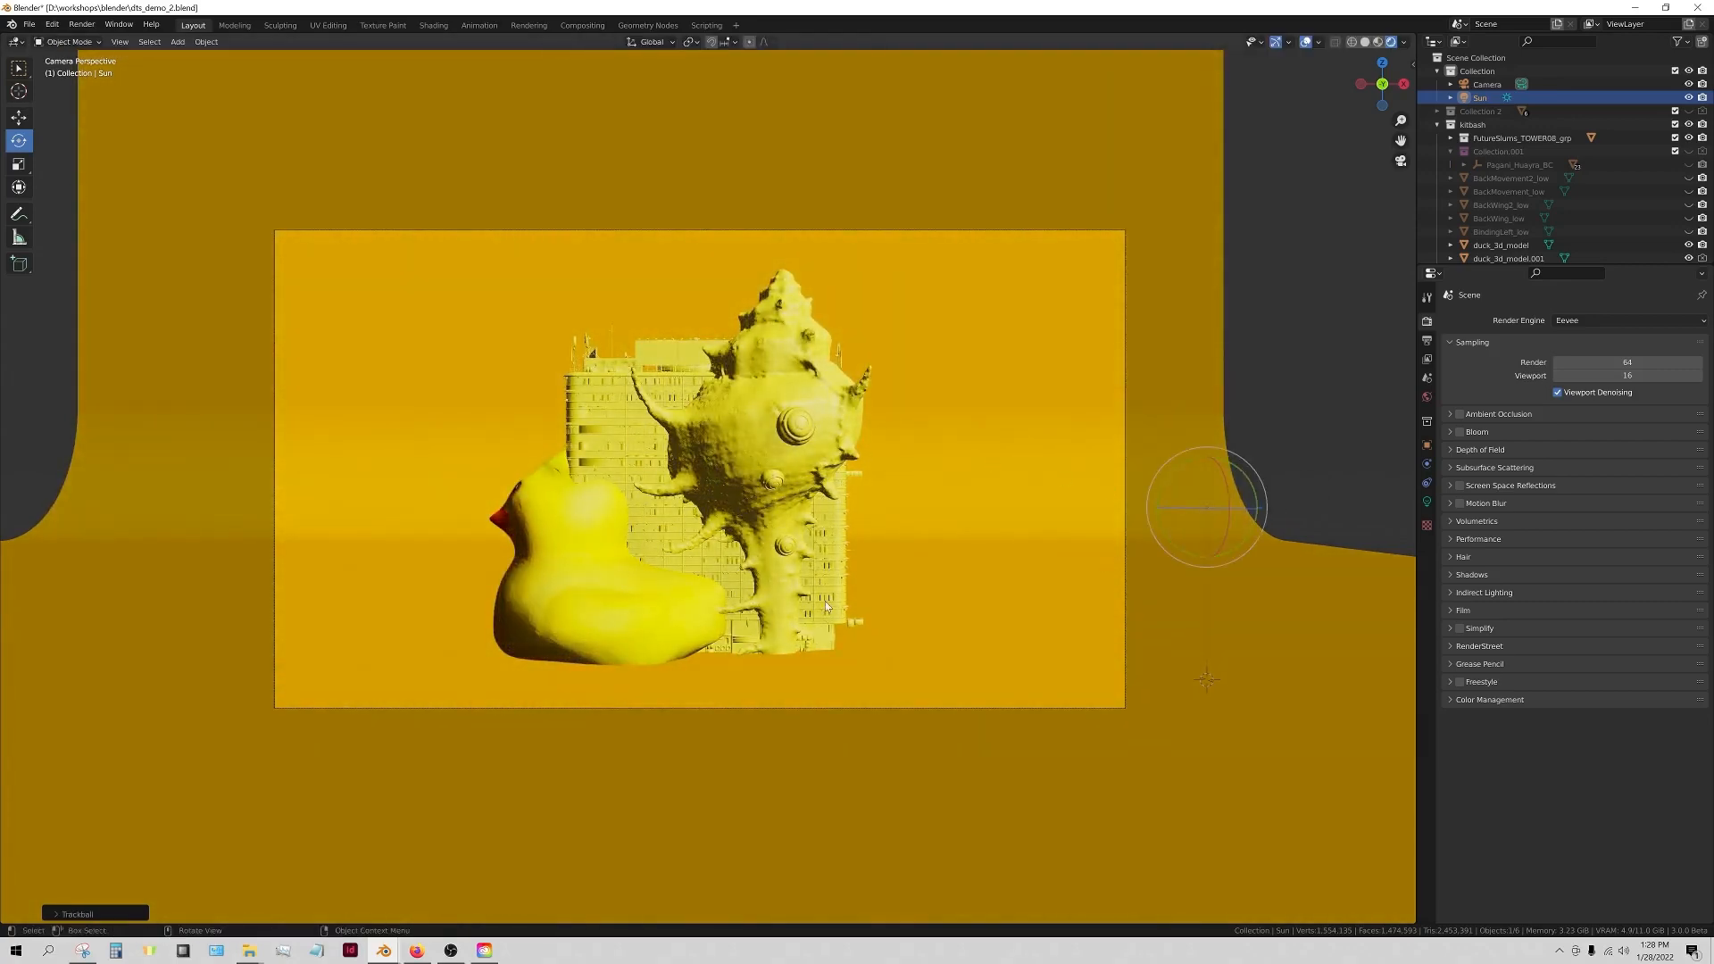
key(r)
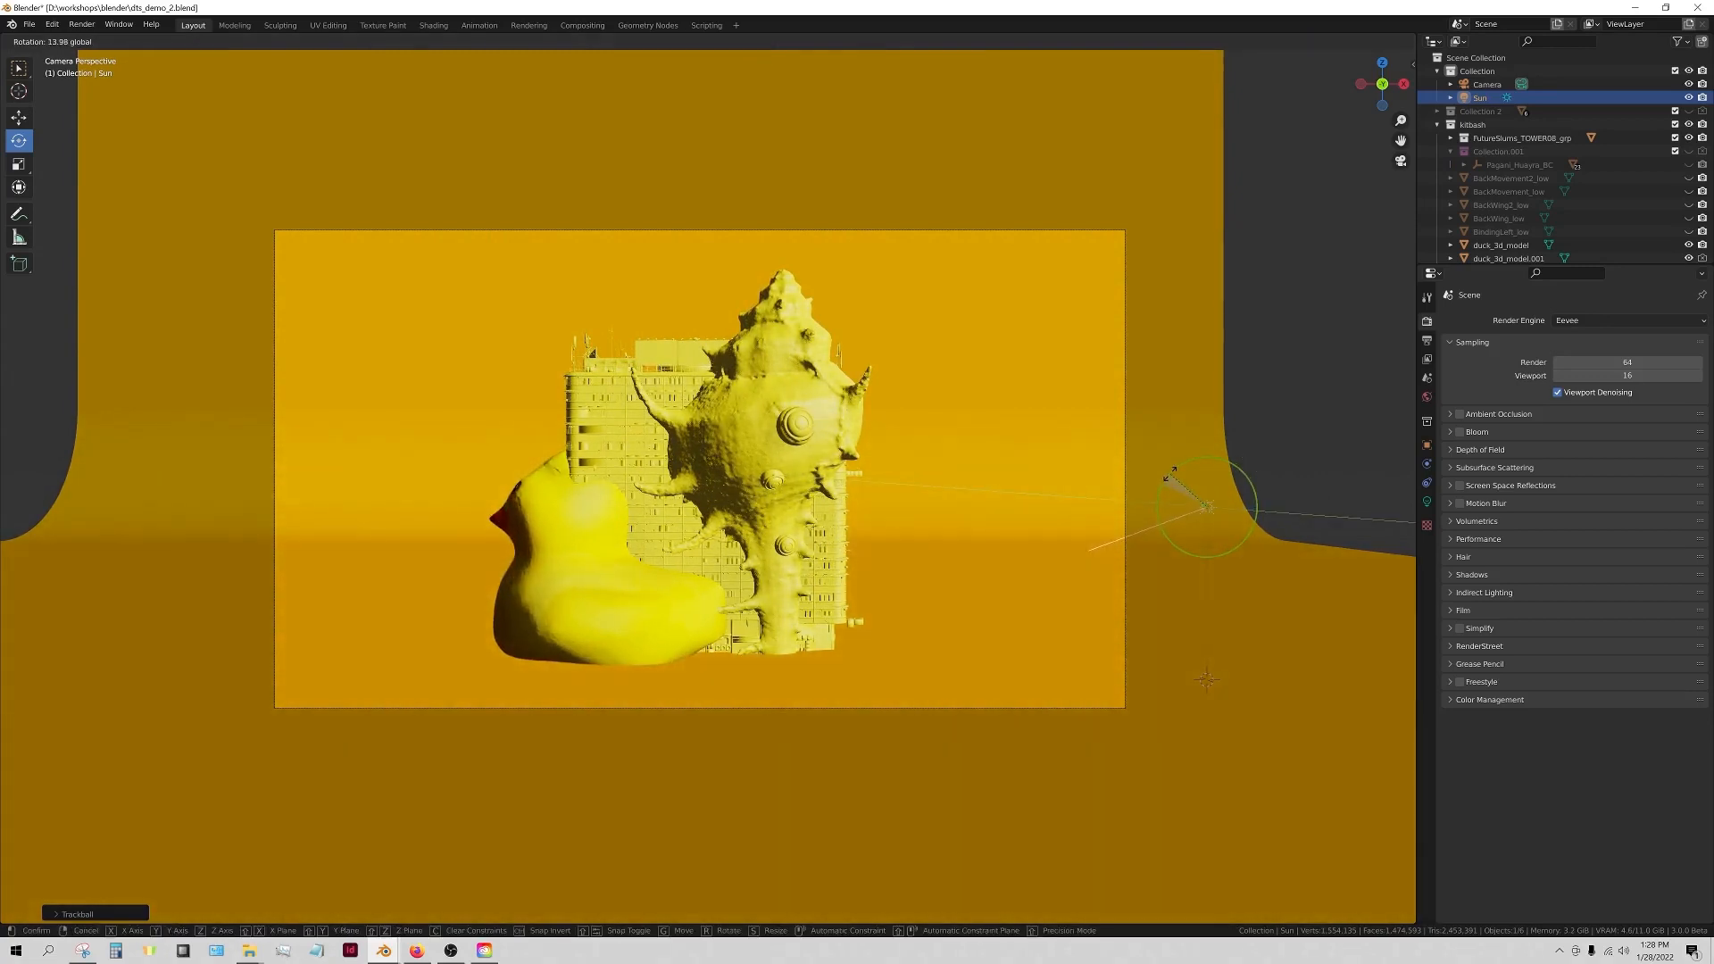
click(1163, 489)
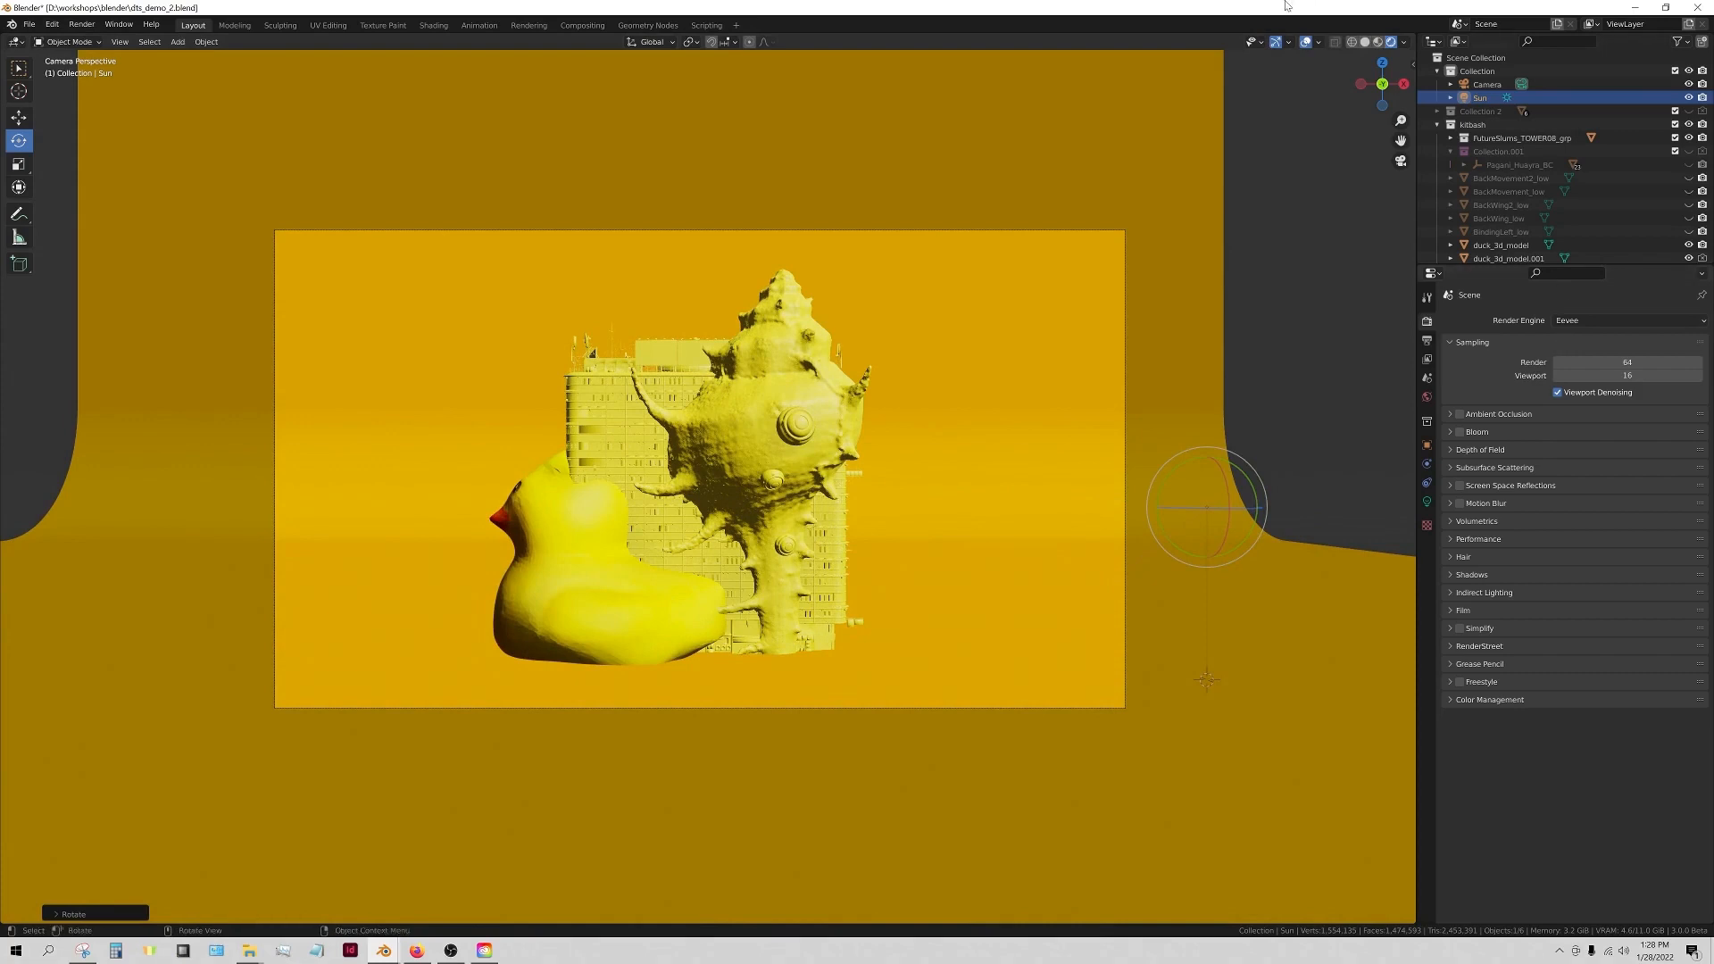
click(1366, 43)
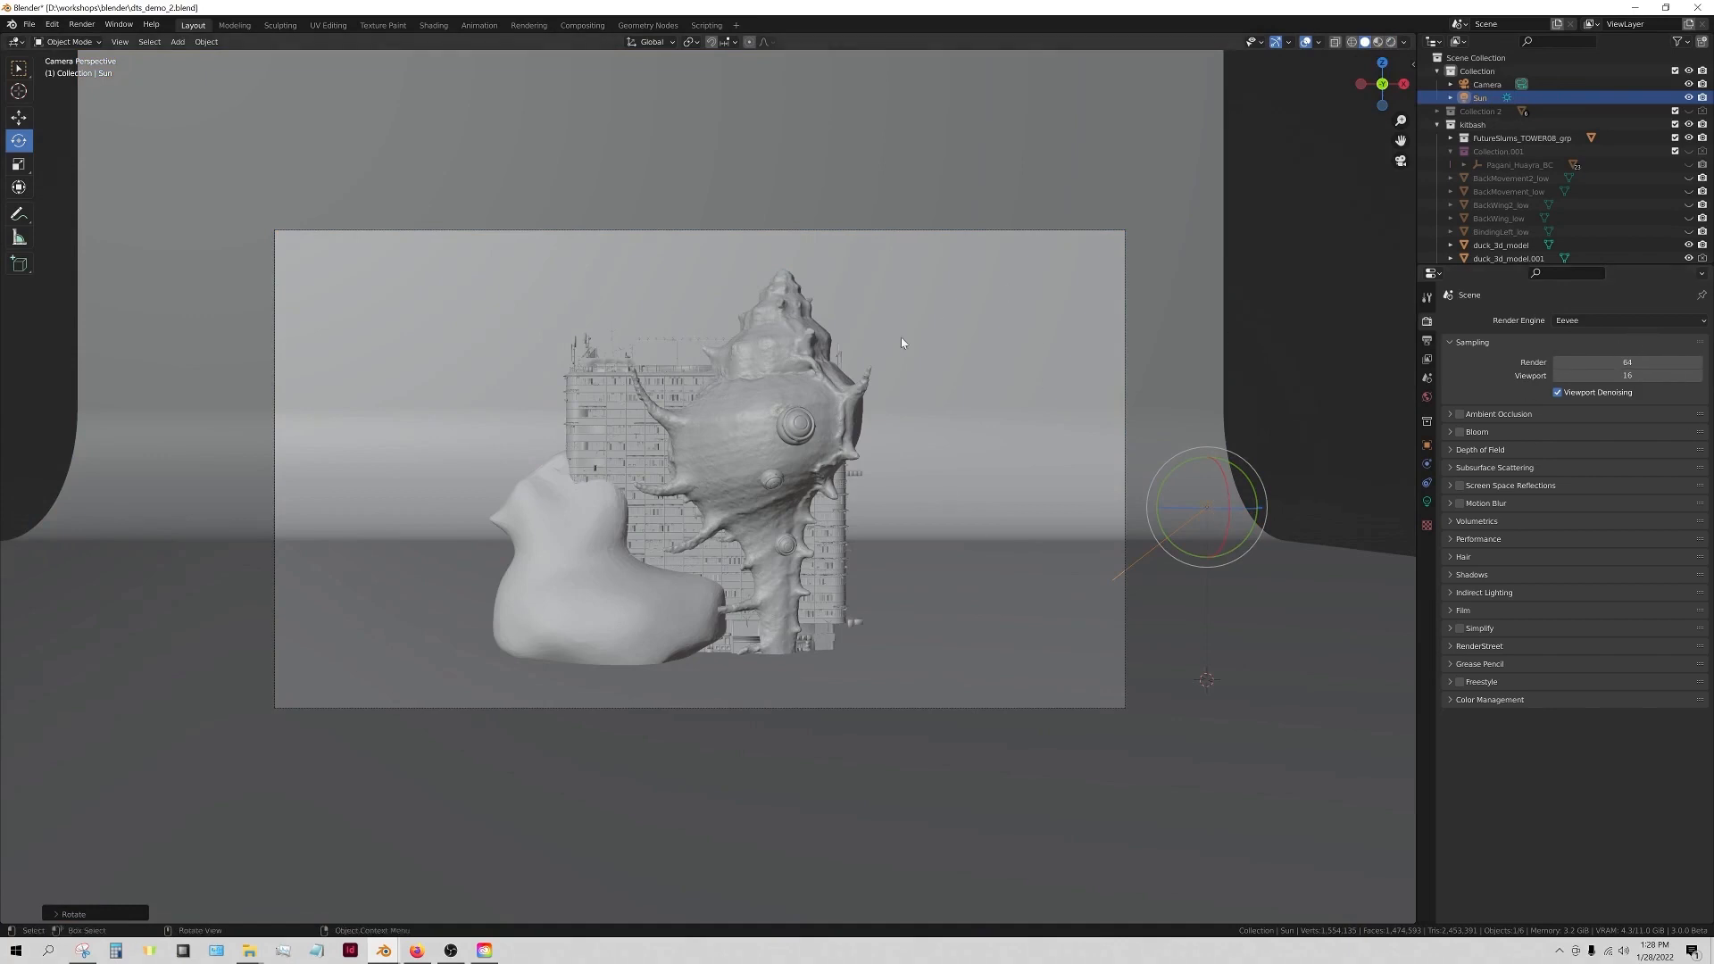
- Set the render engine to Cycles with GPU Compute as the device
click(1595, 322)
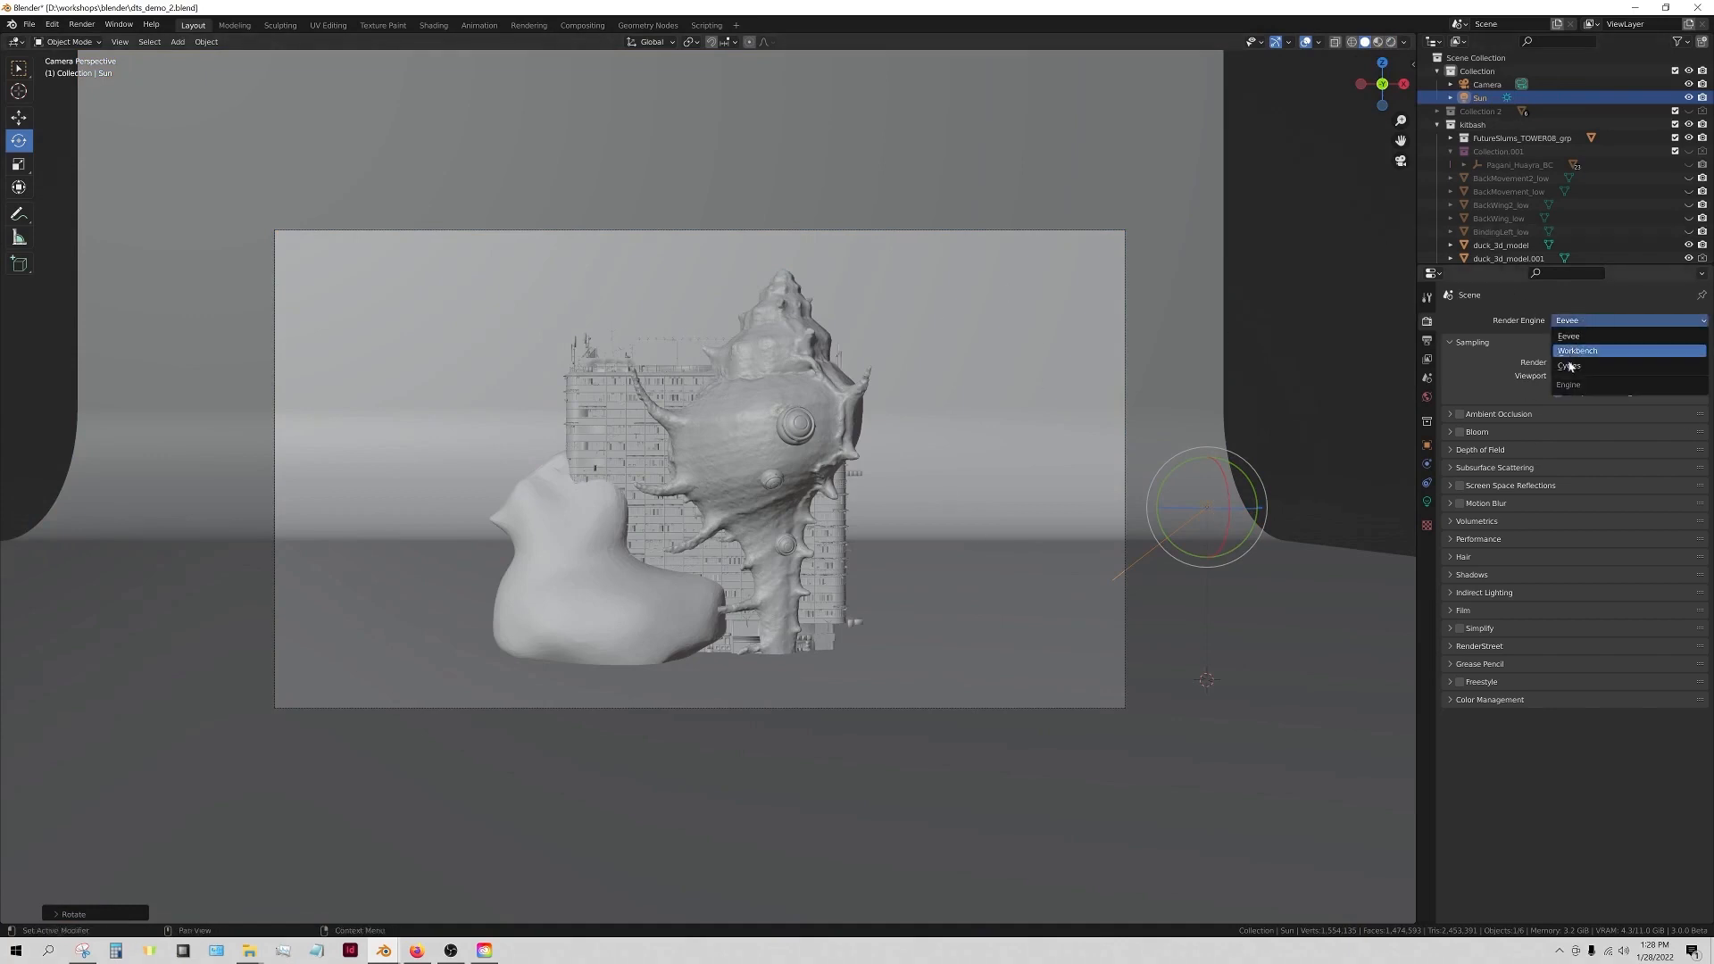
click(1570, 368)
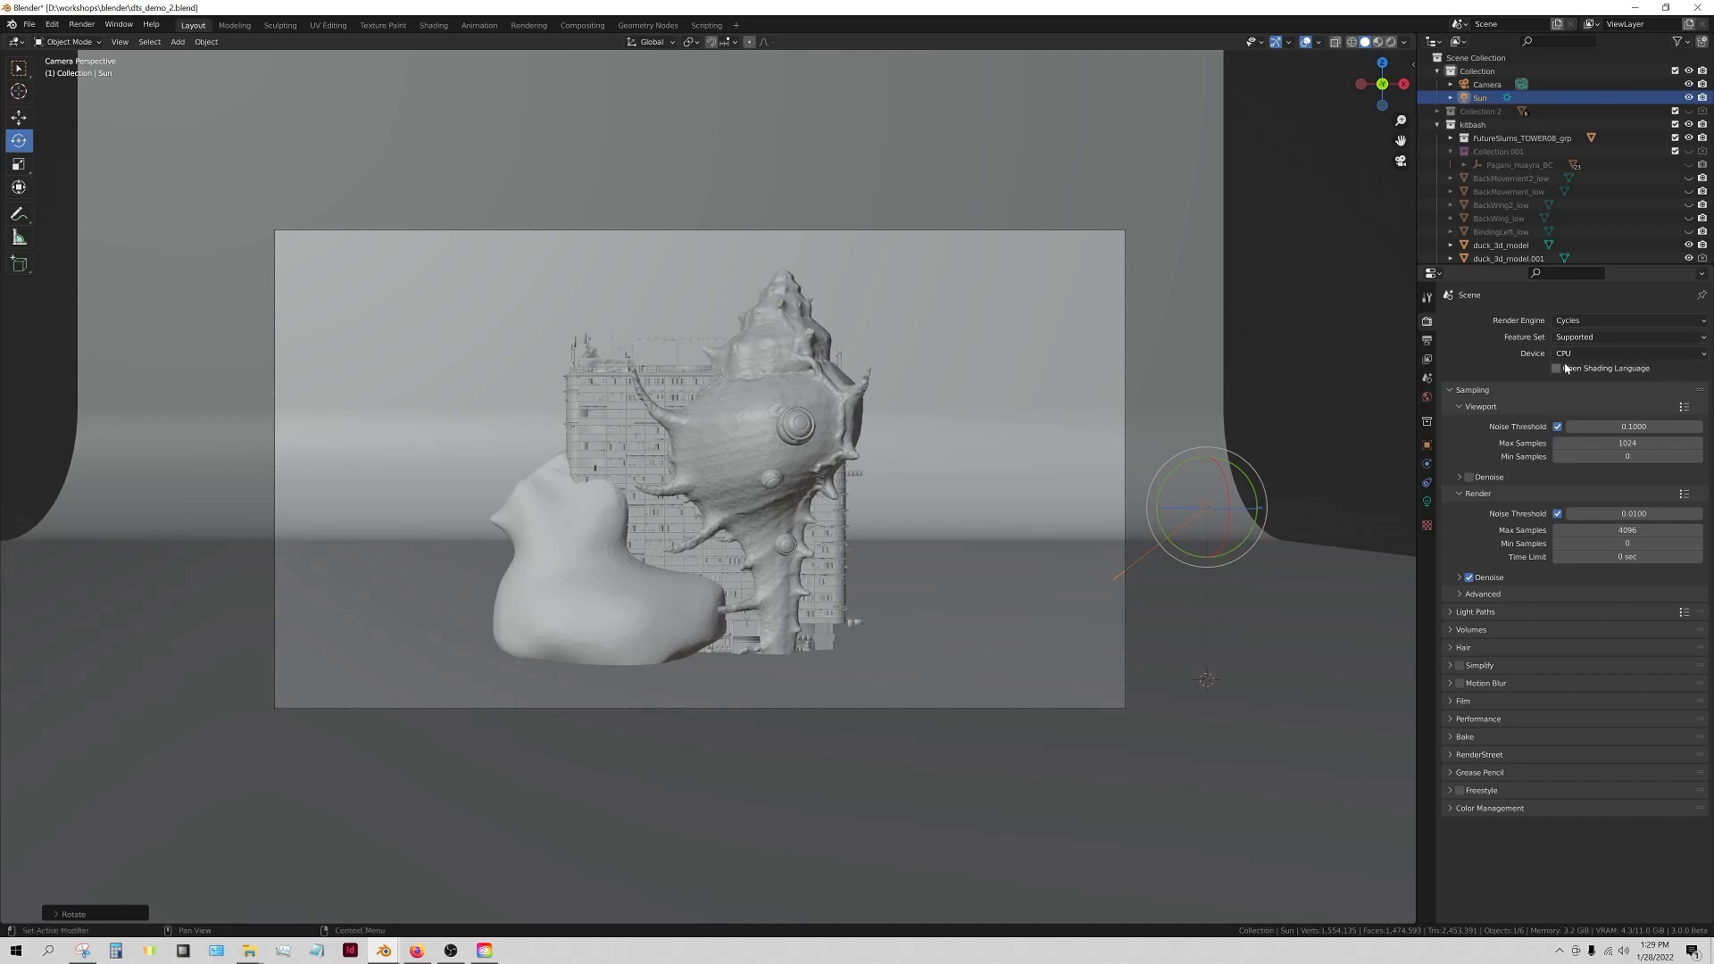
click(1602, 353)
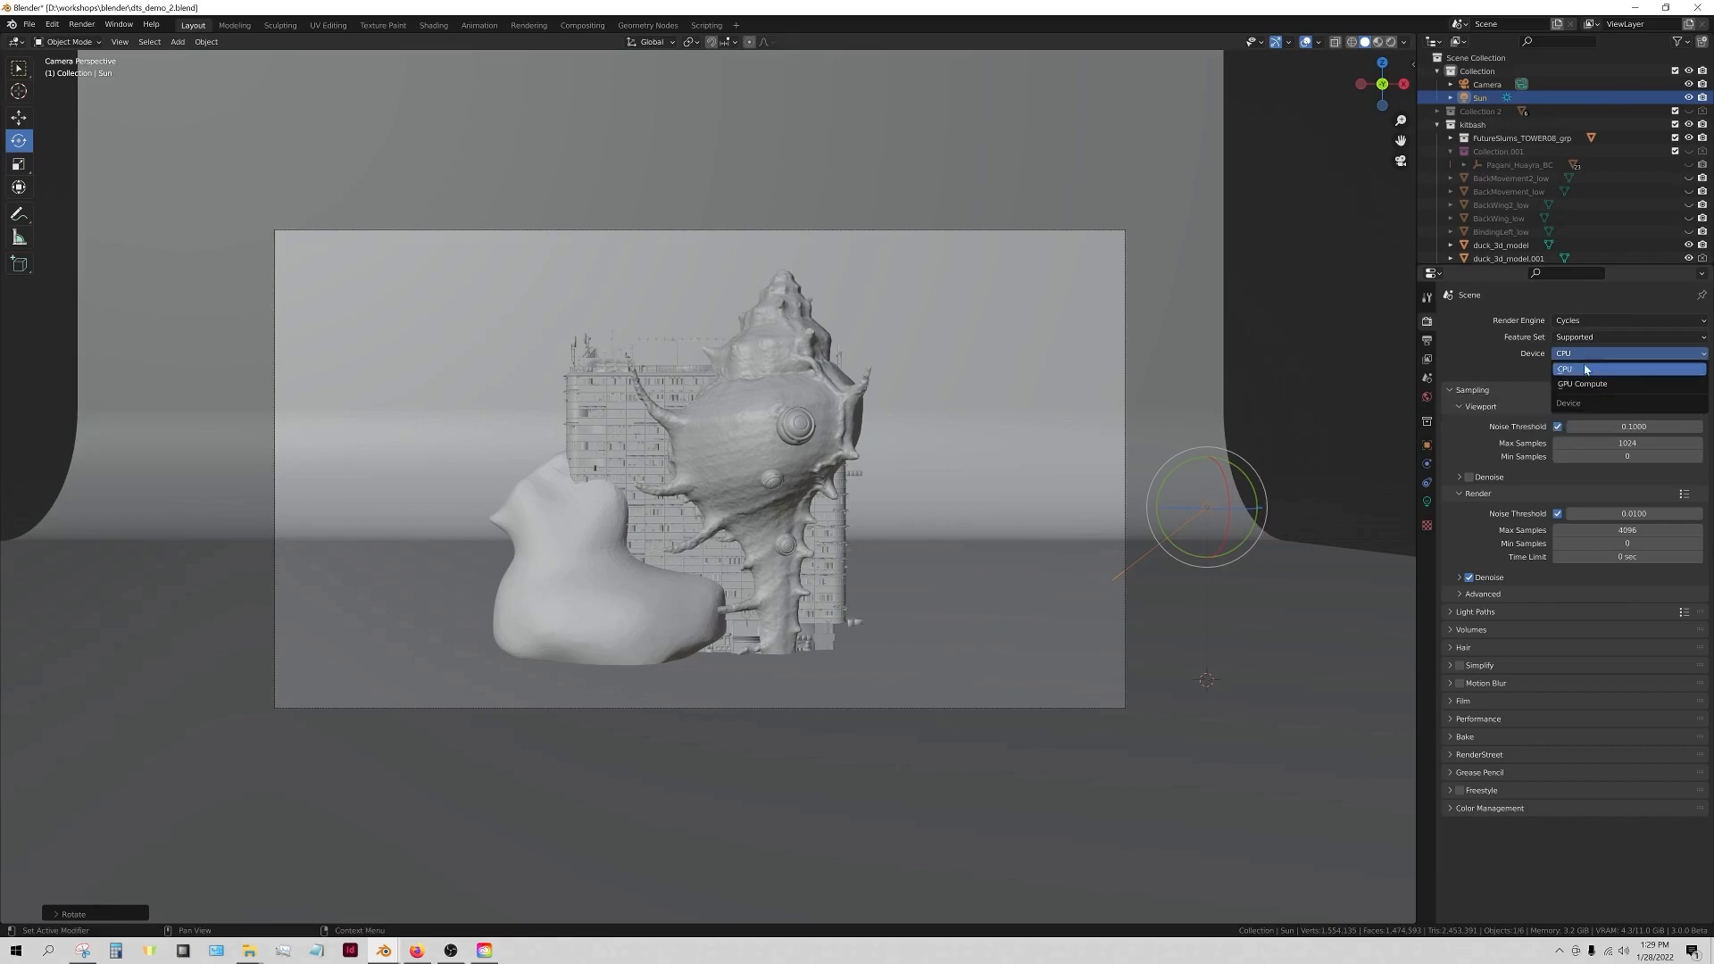
click(1566, 369)
click(1567, 354)
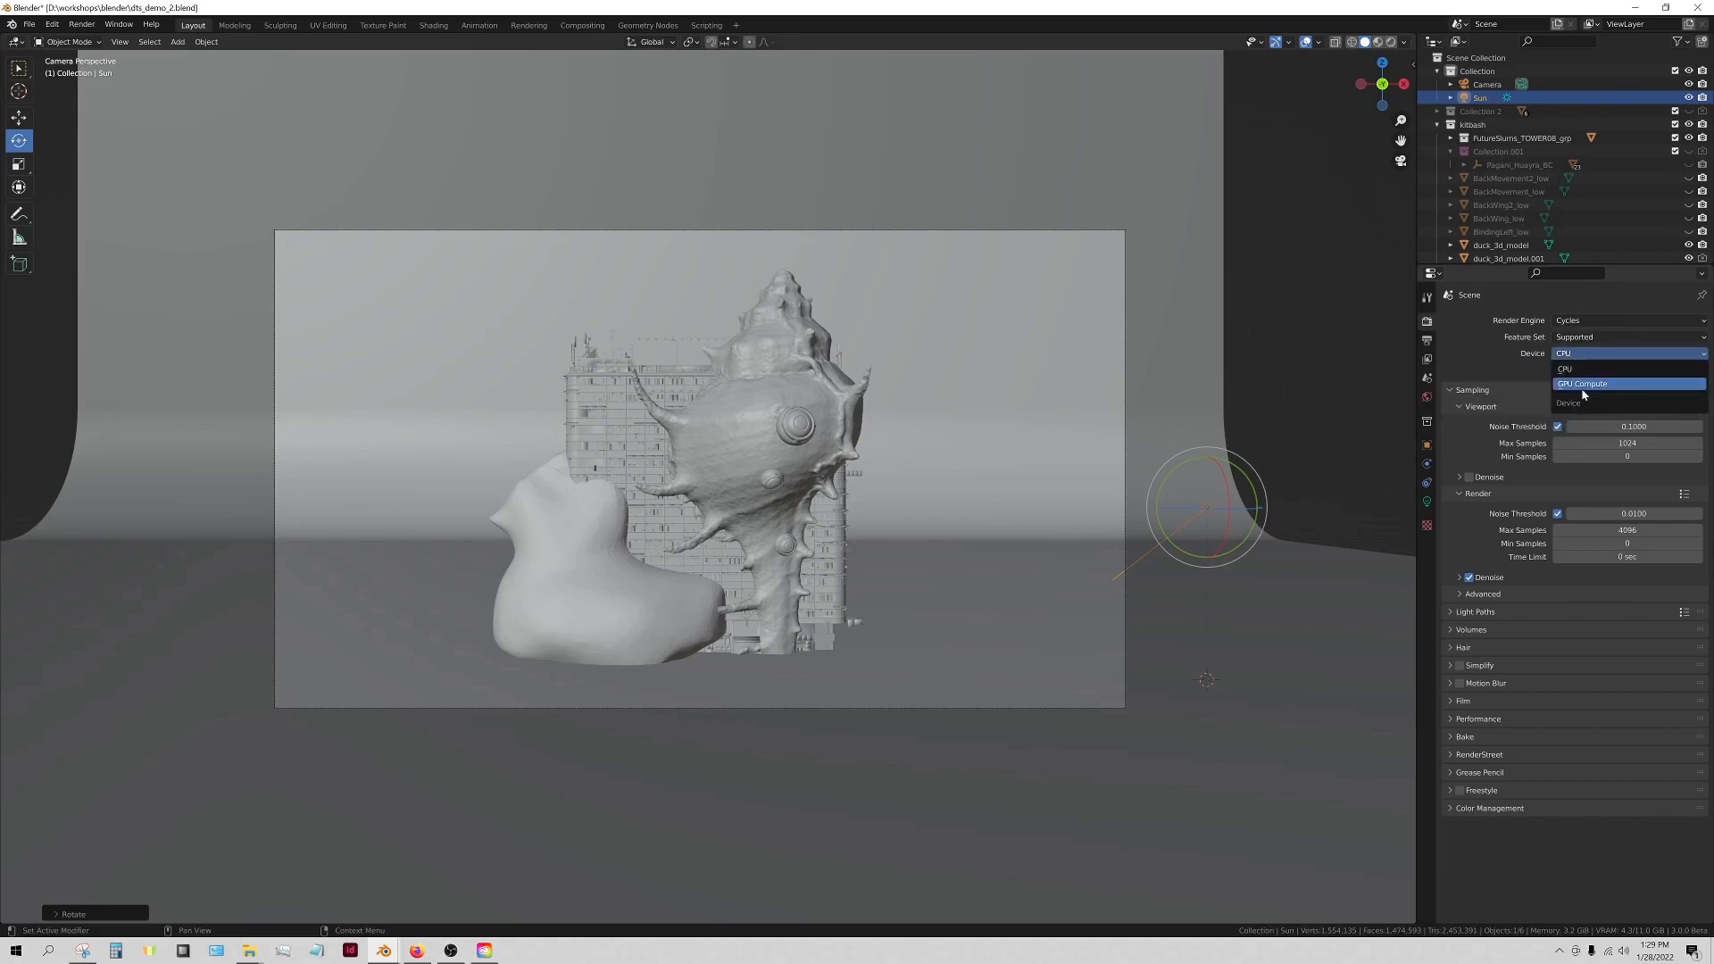
click(1565, 382)
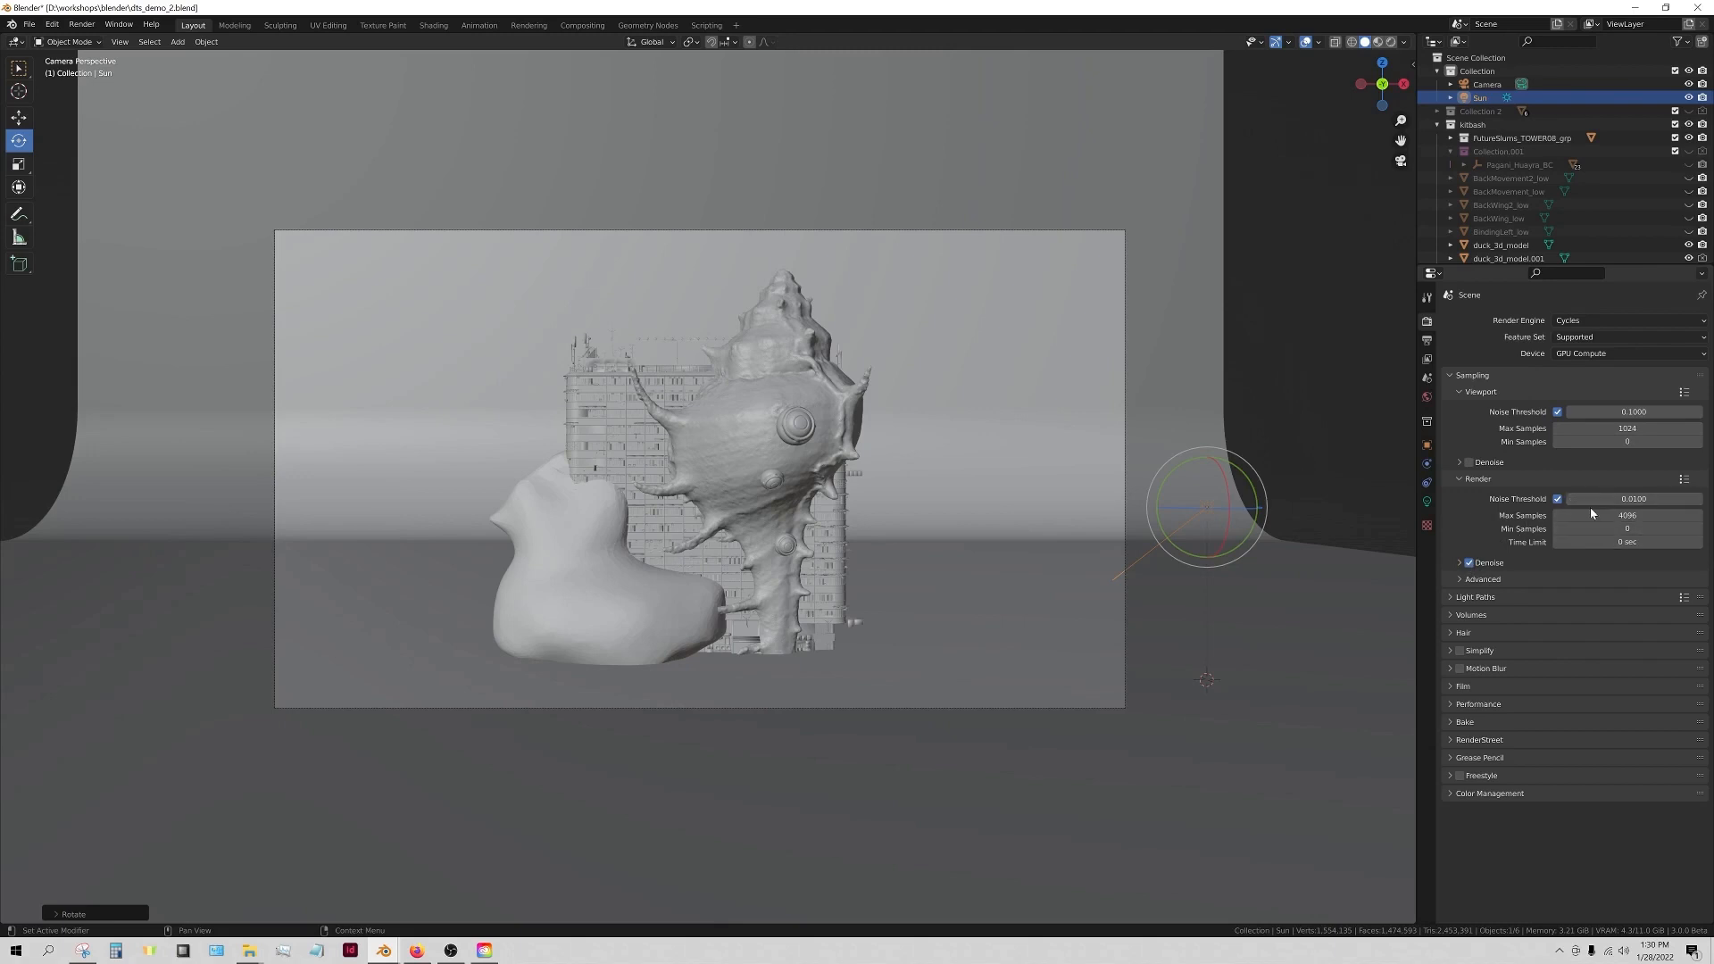
- Set the output resolution X to 1080 px for a square 1080 × 1080 px render
click(85, 25)
click(1427, 341)
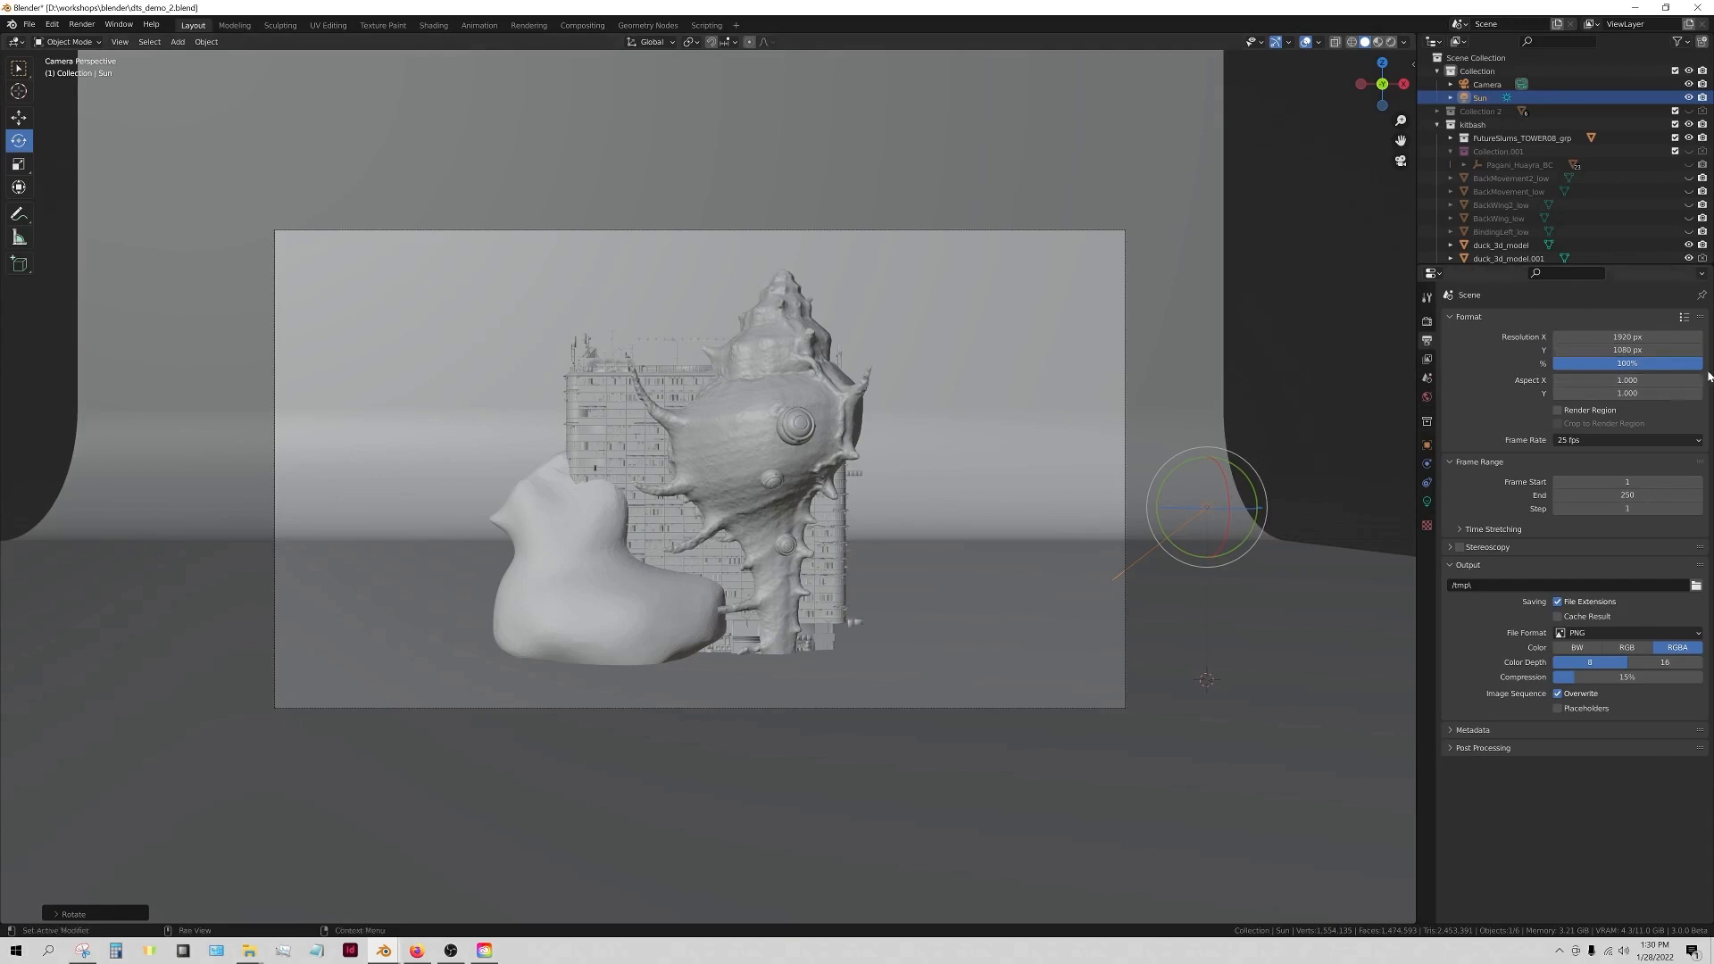
click(1627, 336)
text(1080)
key(Return)
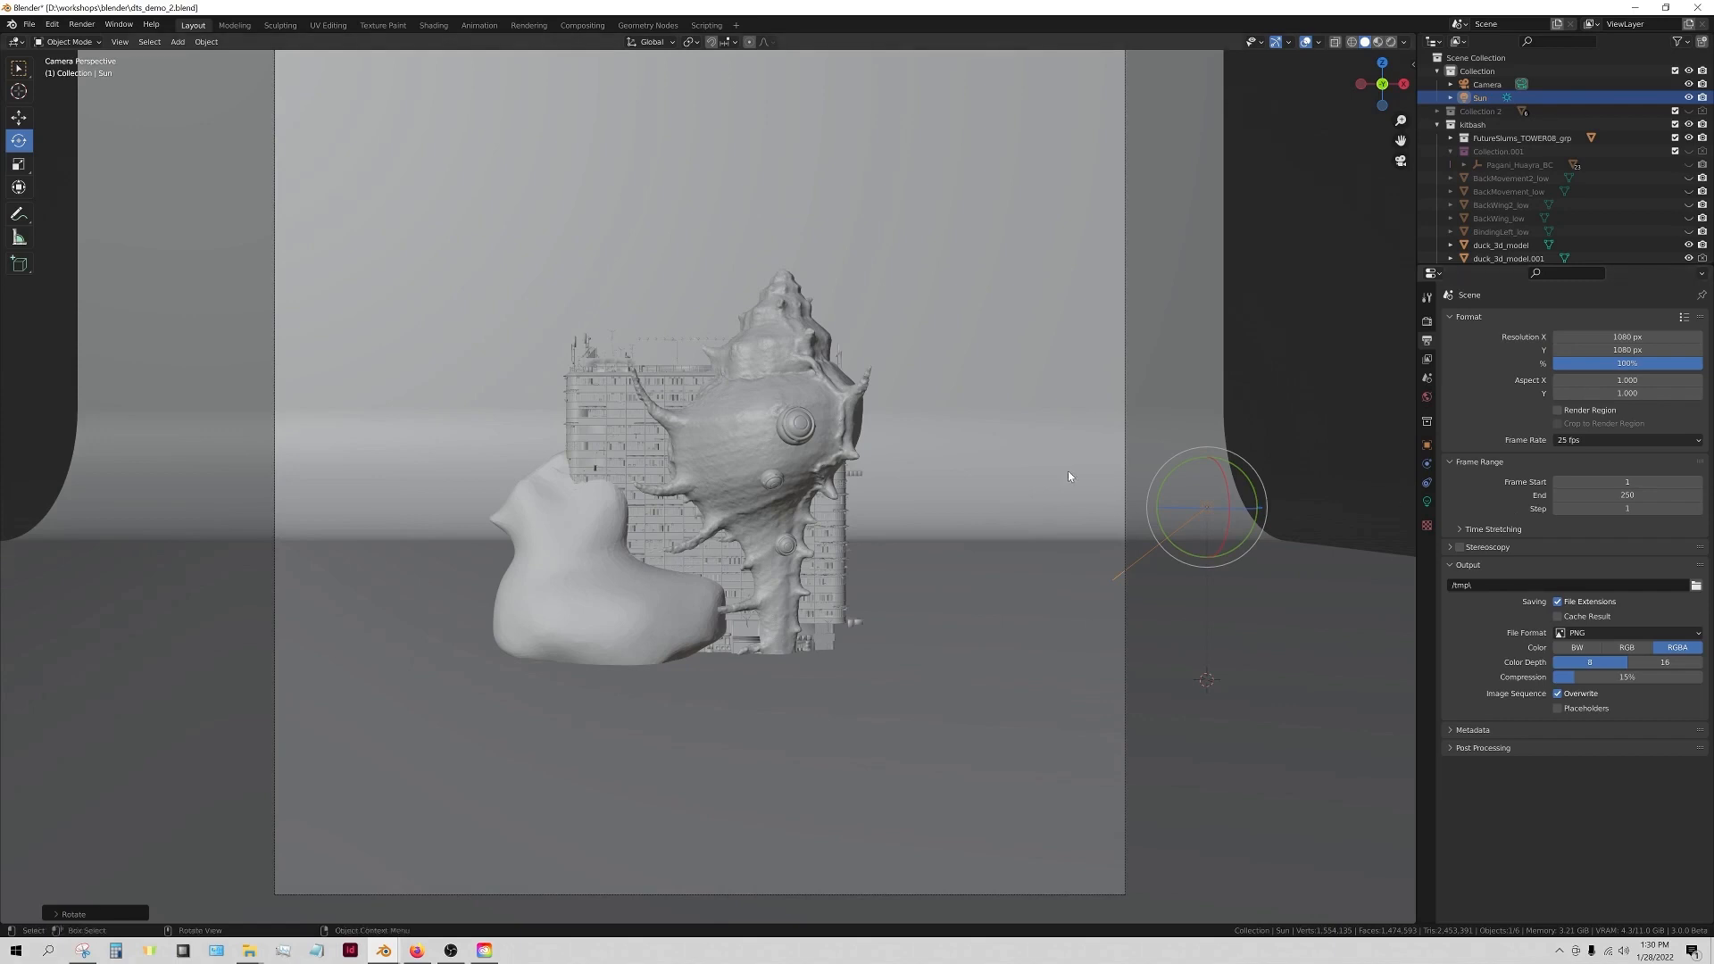
scroll(1011, 500, down, 1)
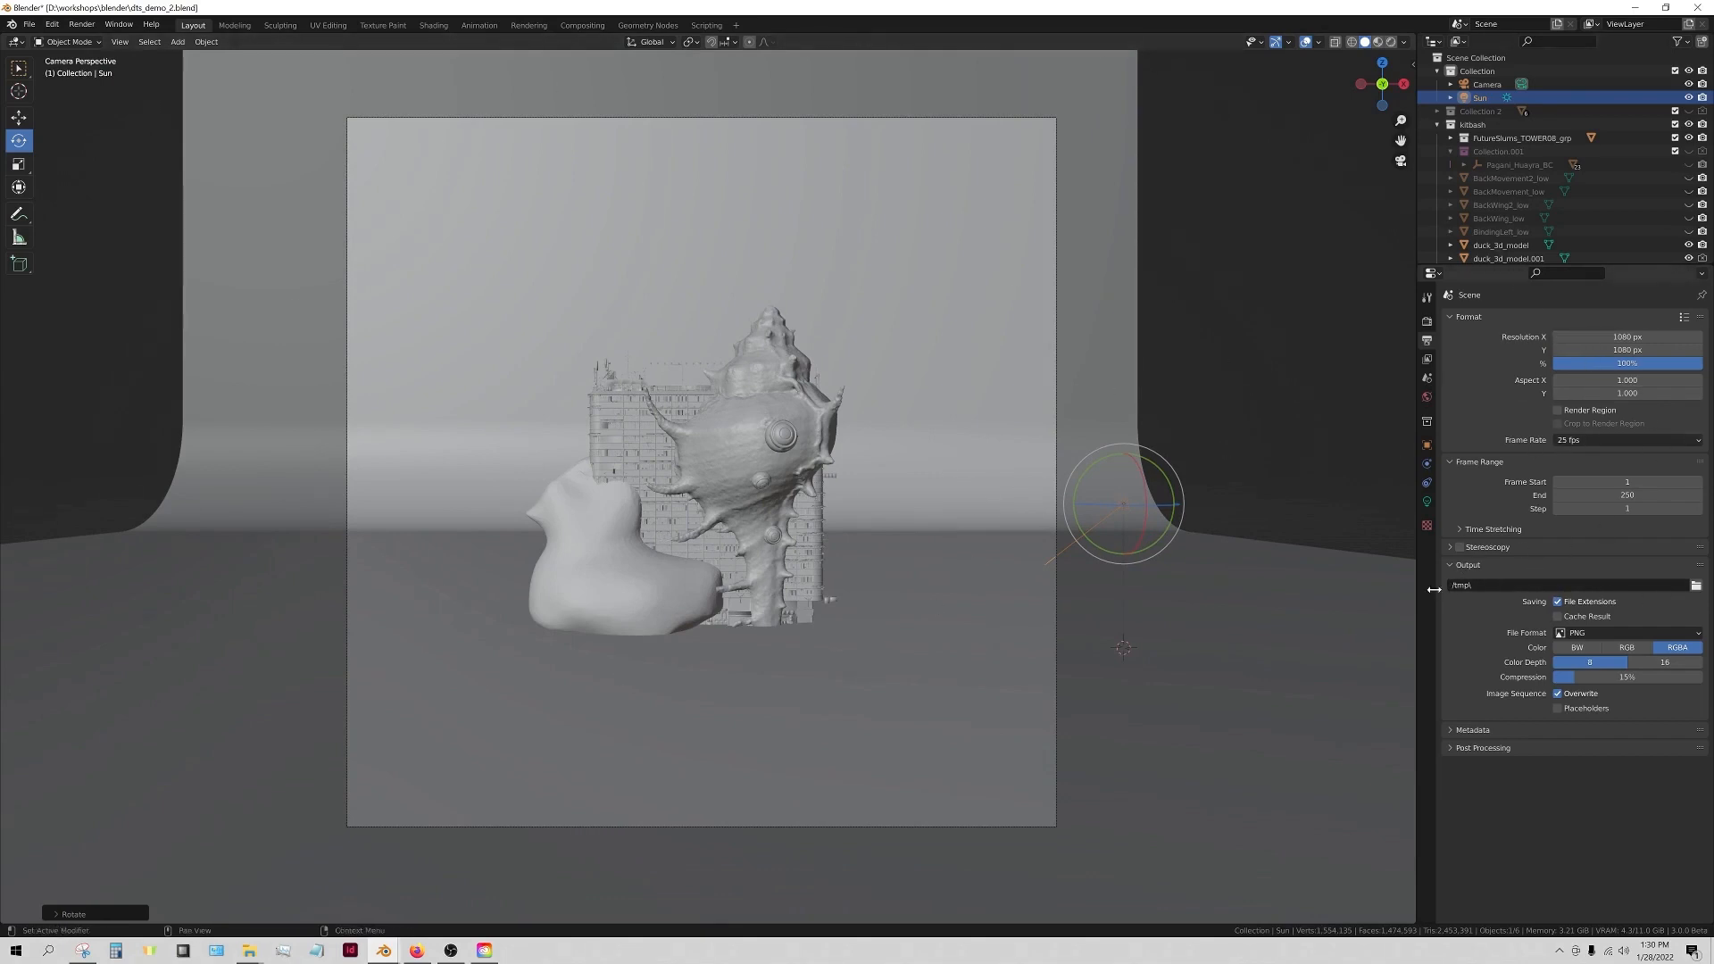
- Set the render output folder to D:\workshops\blender\ and keep PNG as the file format
click(1694, 586)
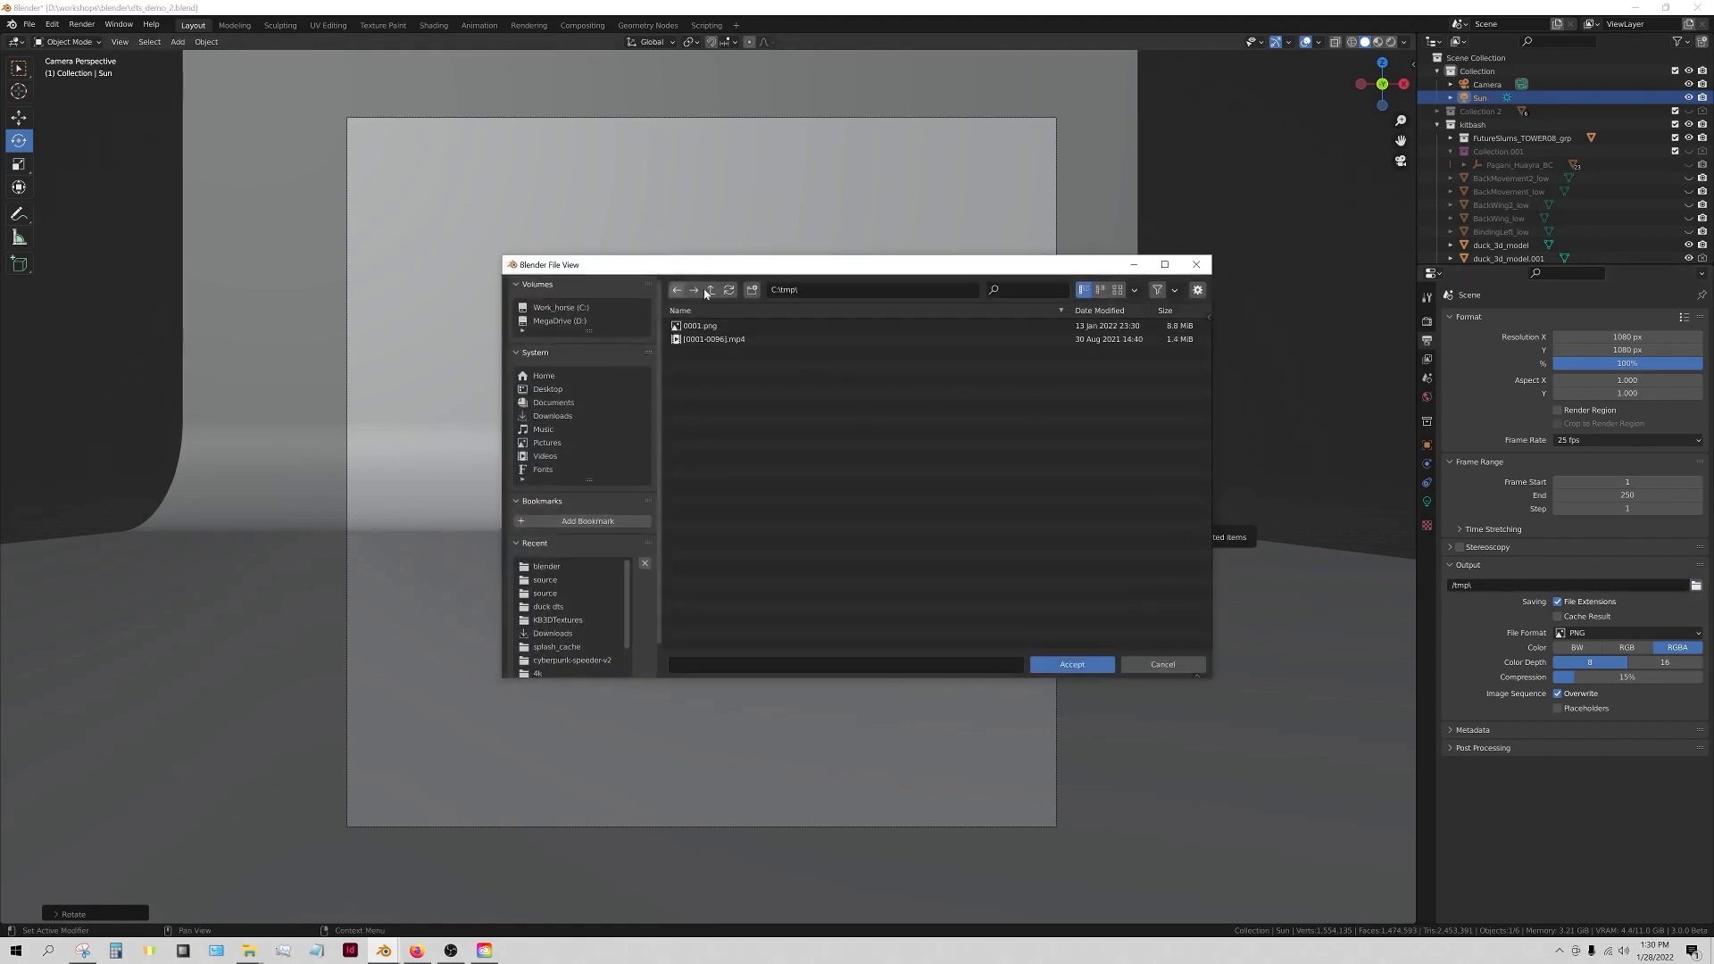
click(560, 568)
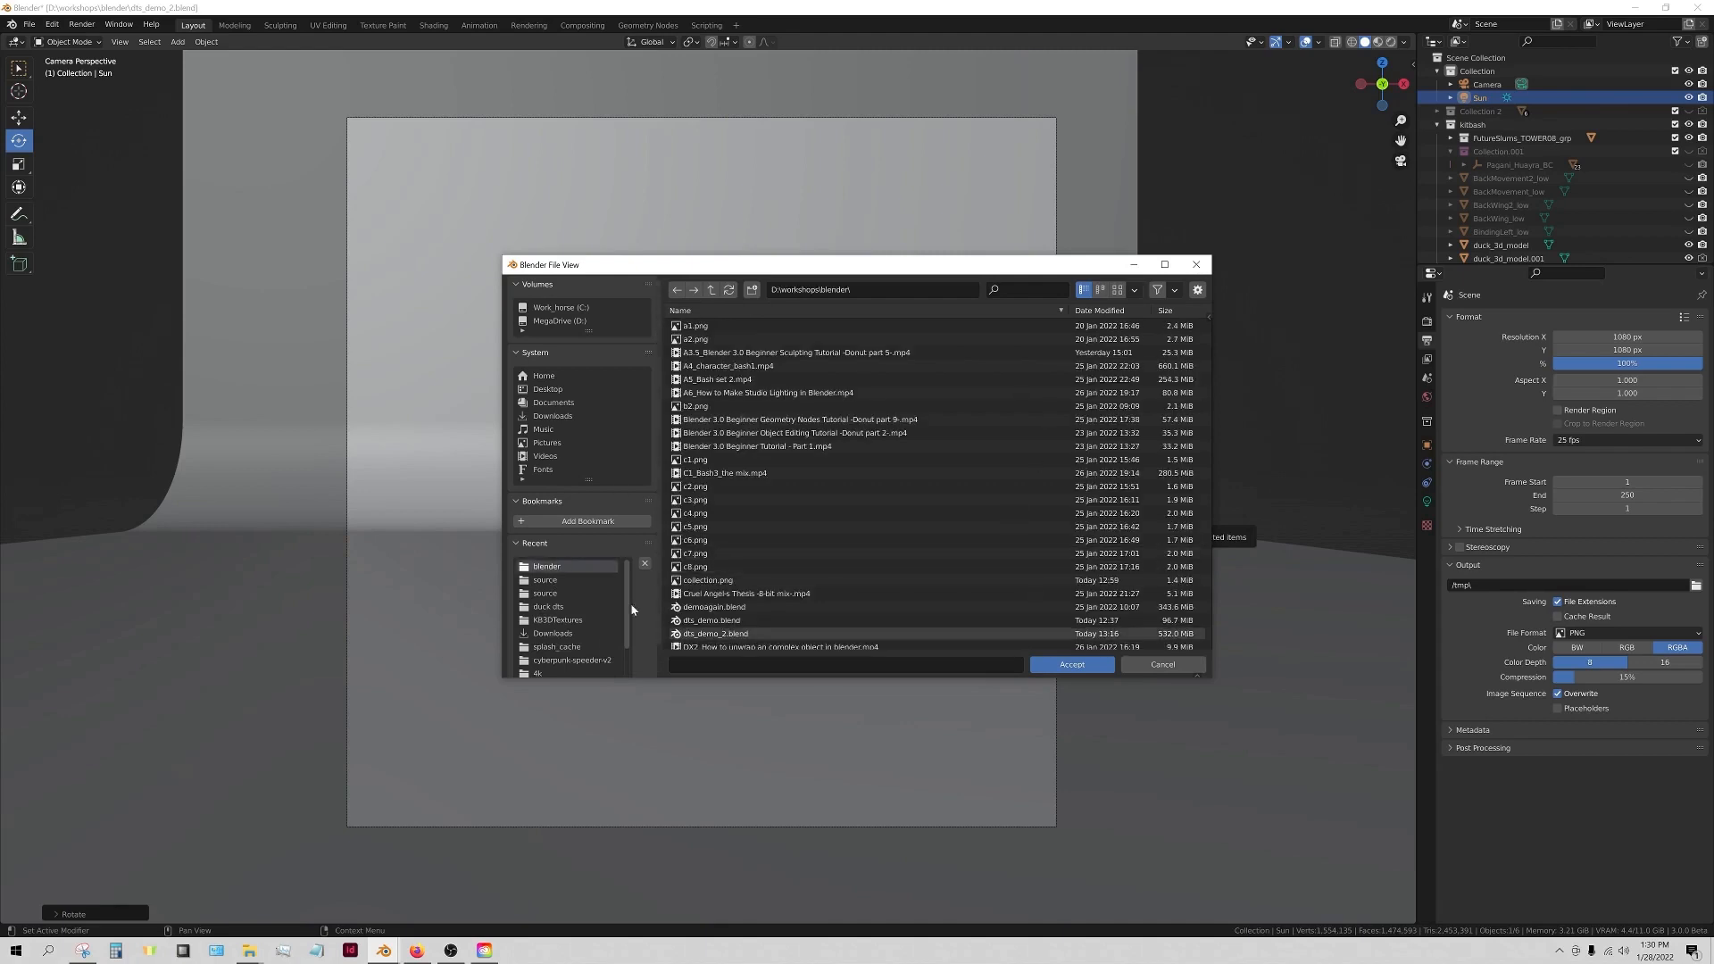
click(1078, 666)
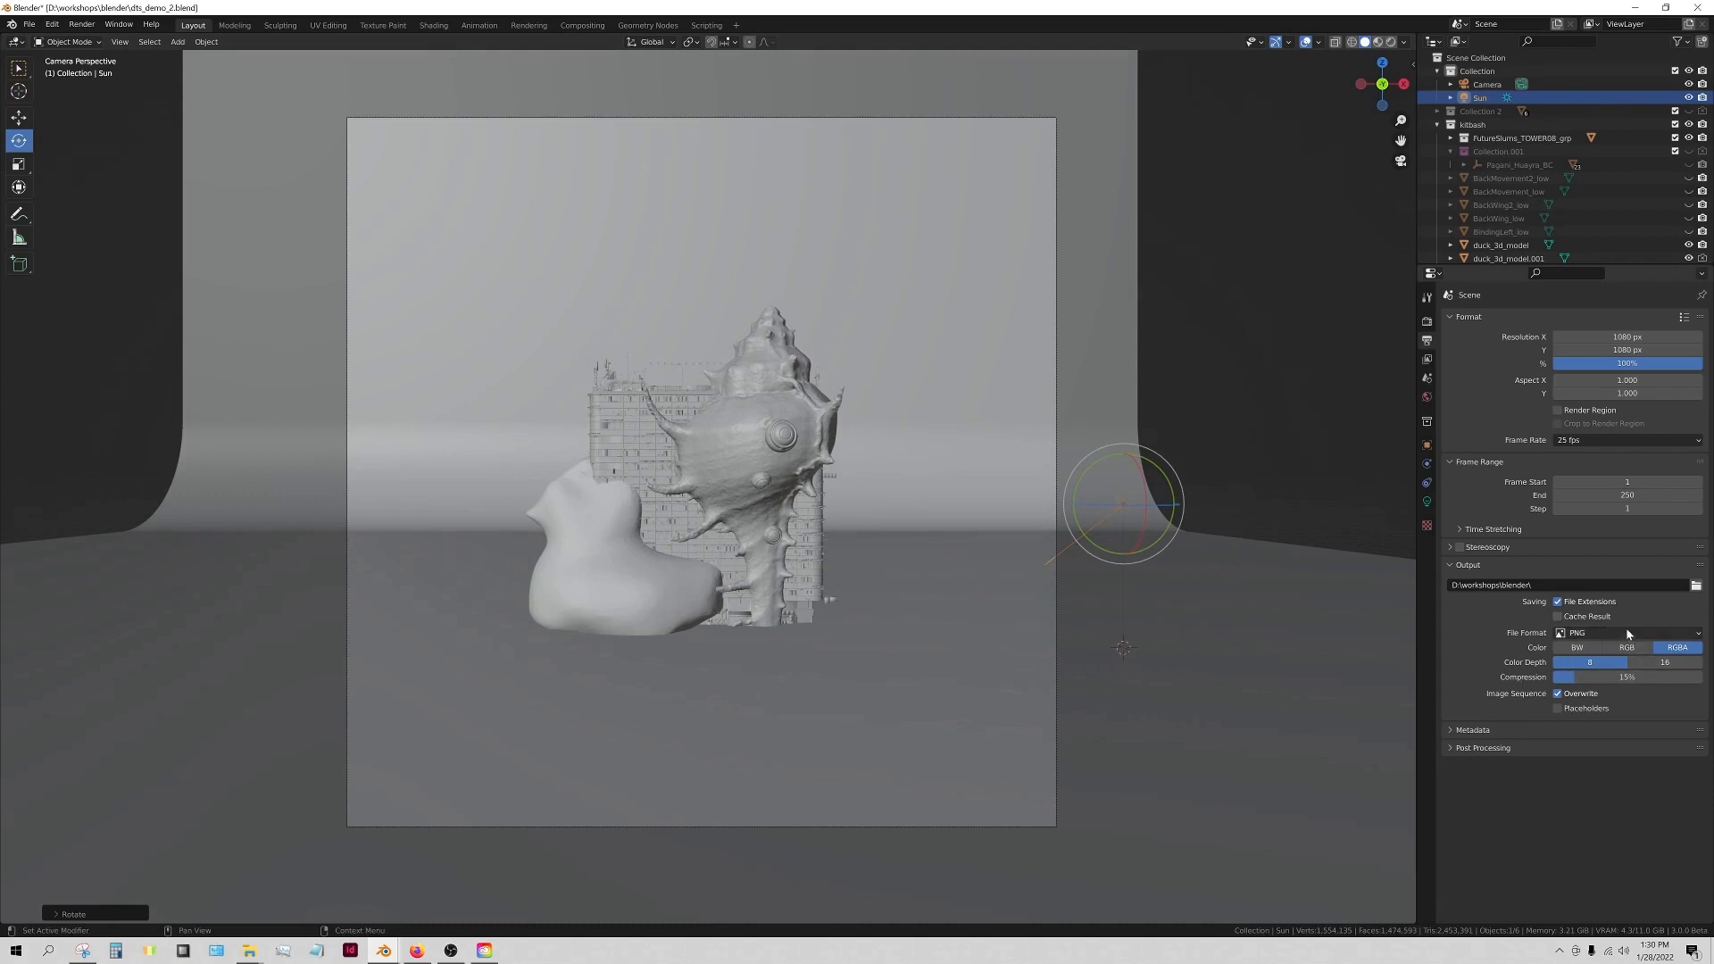
click(1618, 634)
- In rendered shading, set the camera's focal length to 78 mm and its X location to about -88.04 m
click(1390, 47)
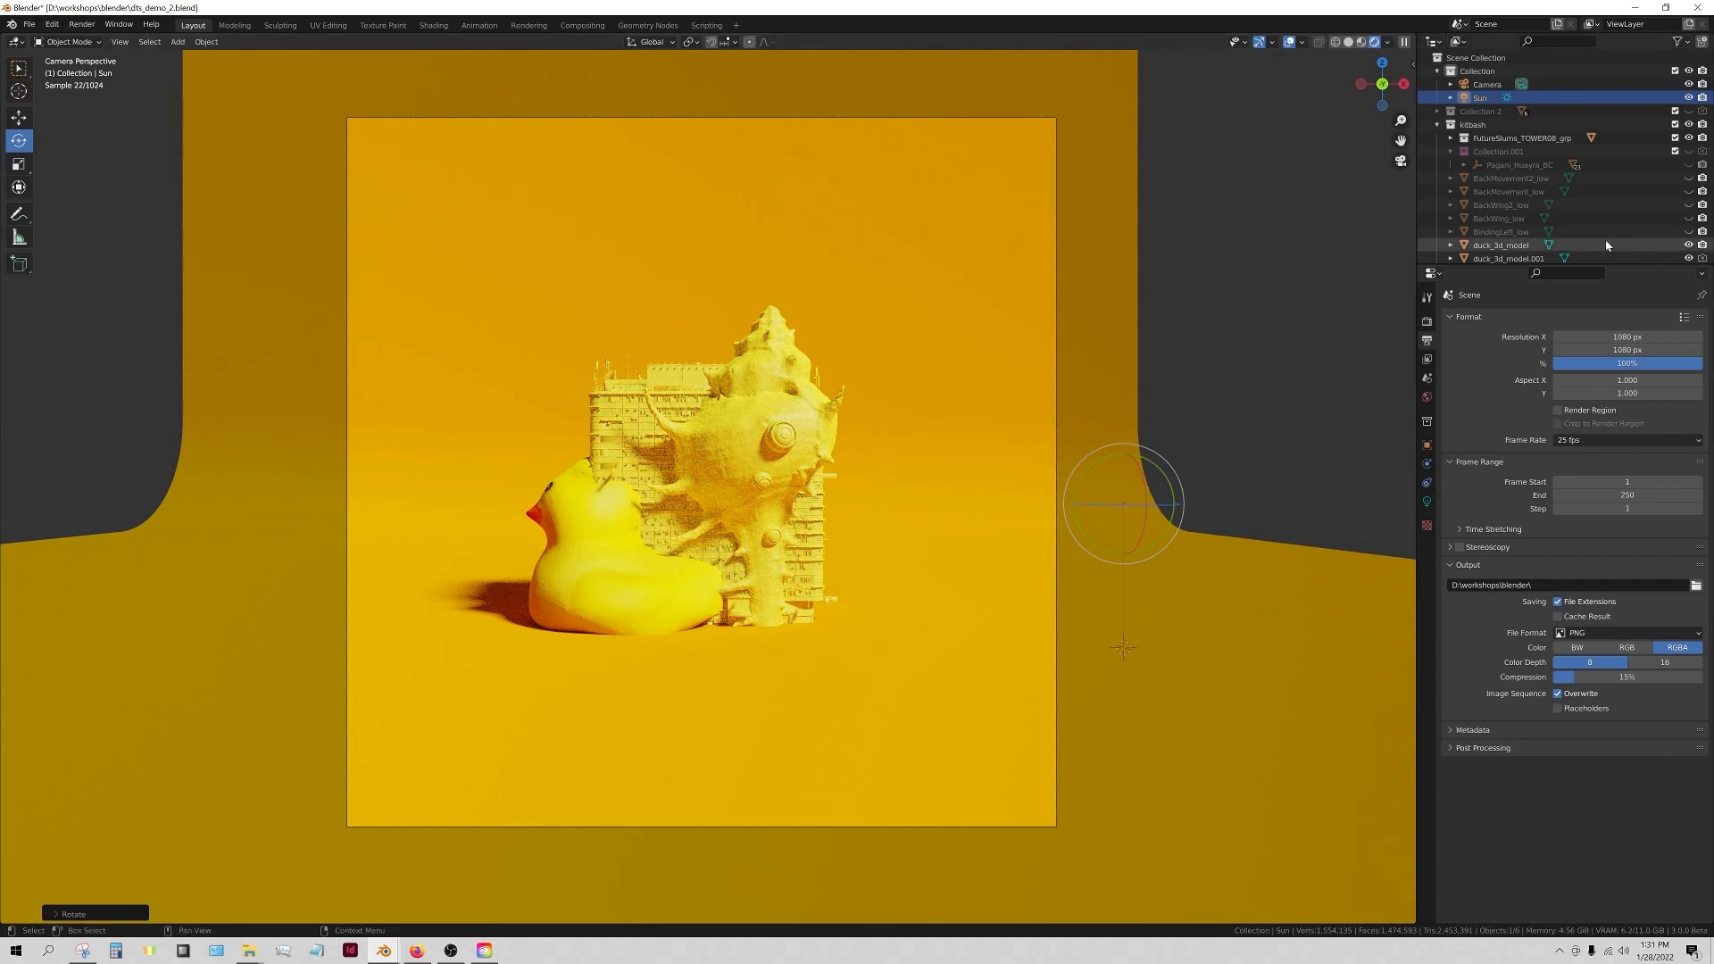
click(1498, 86)
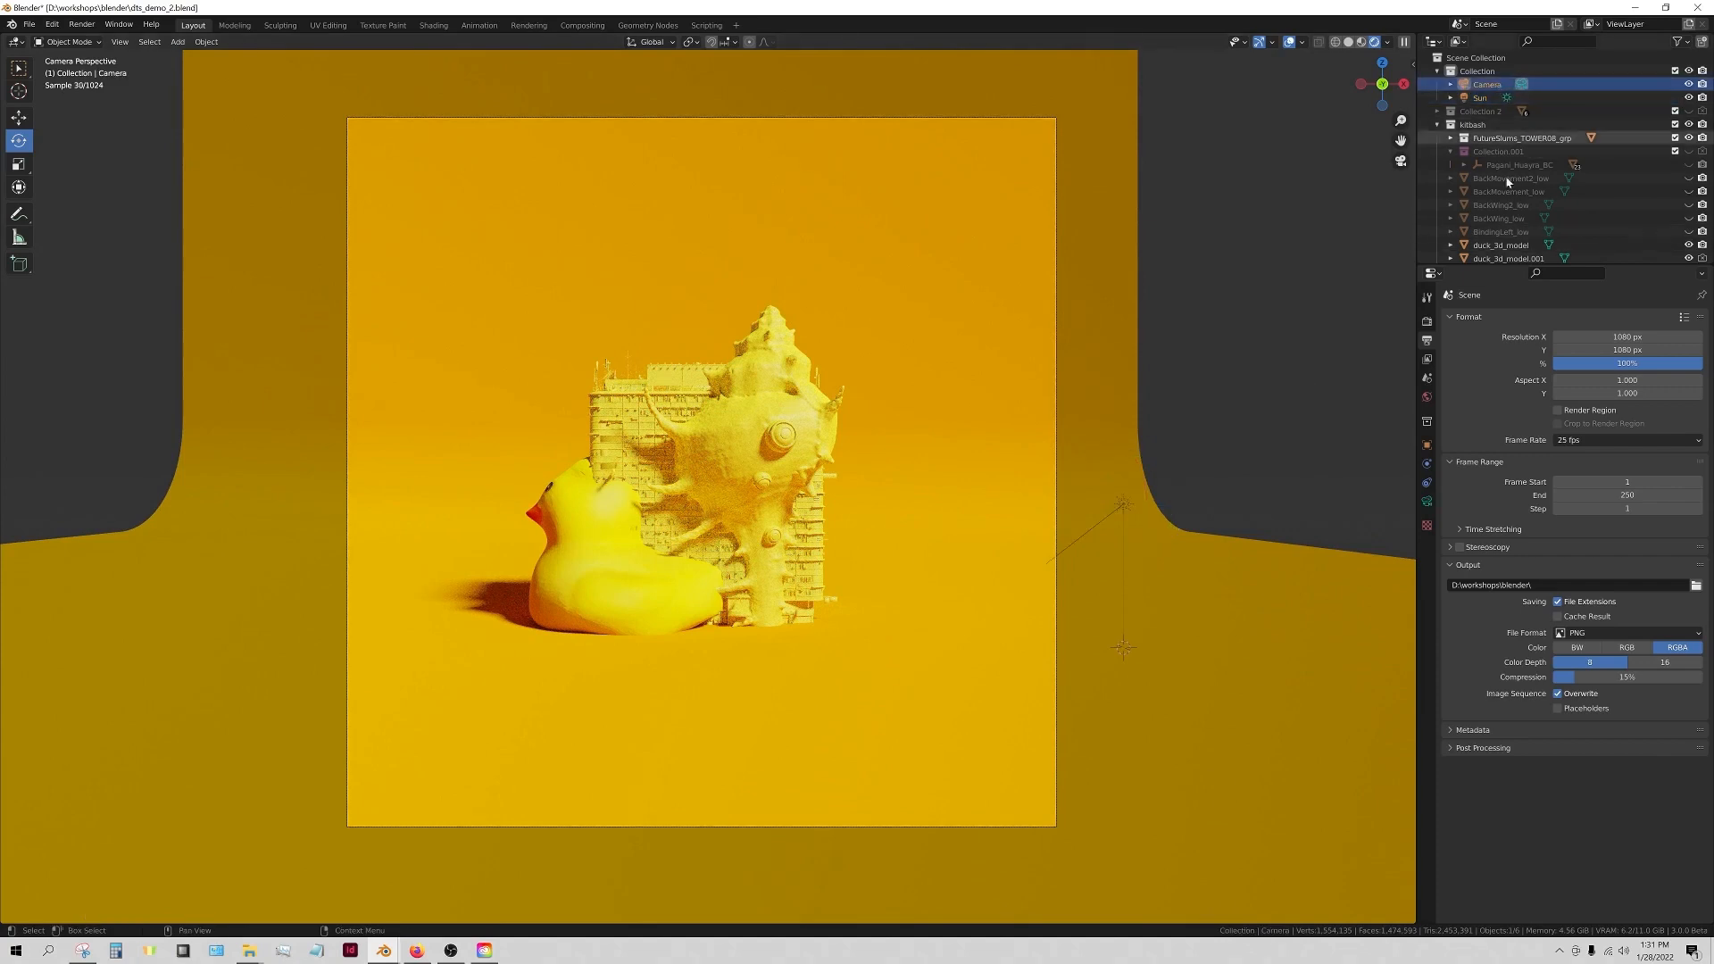
click(1427, 504)
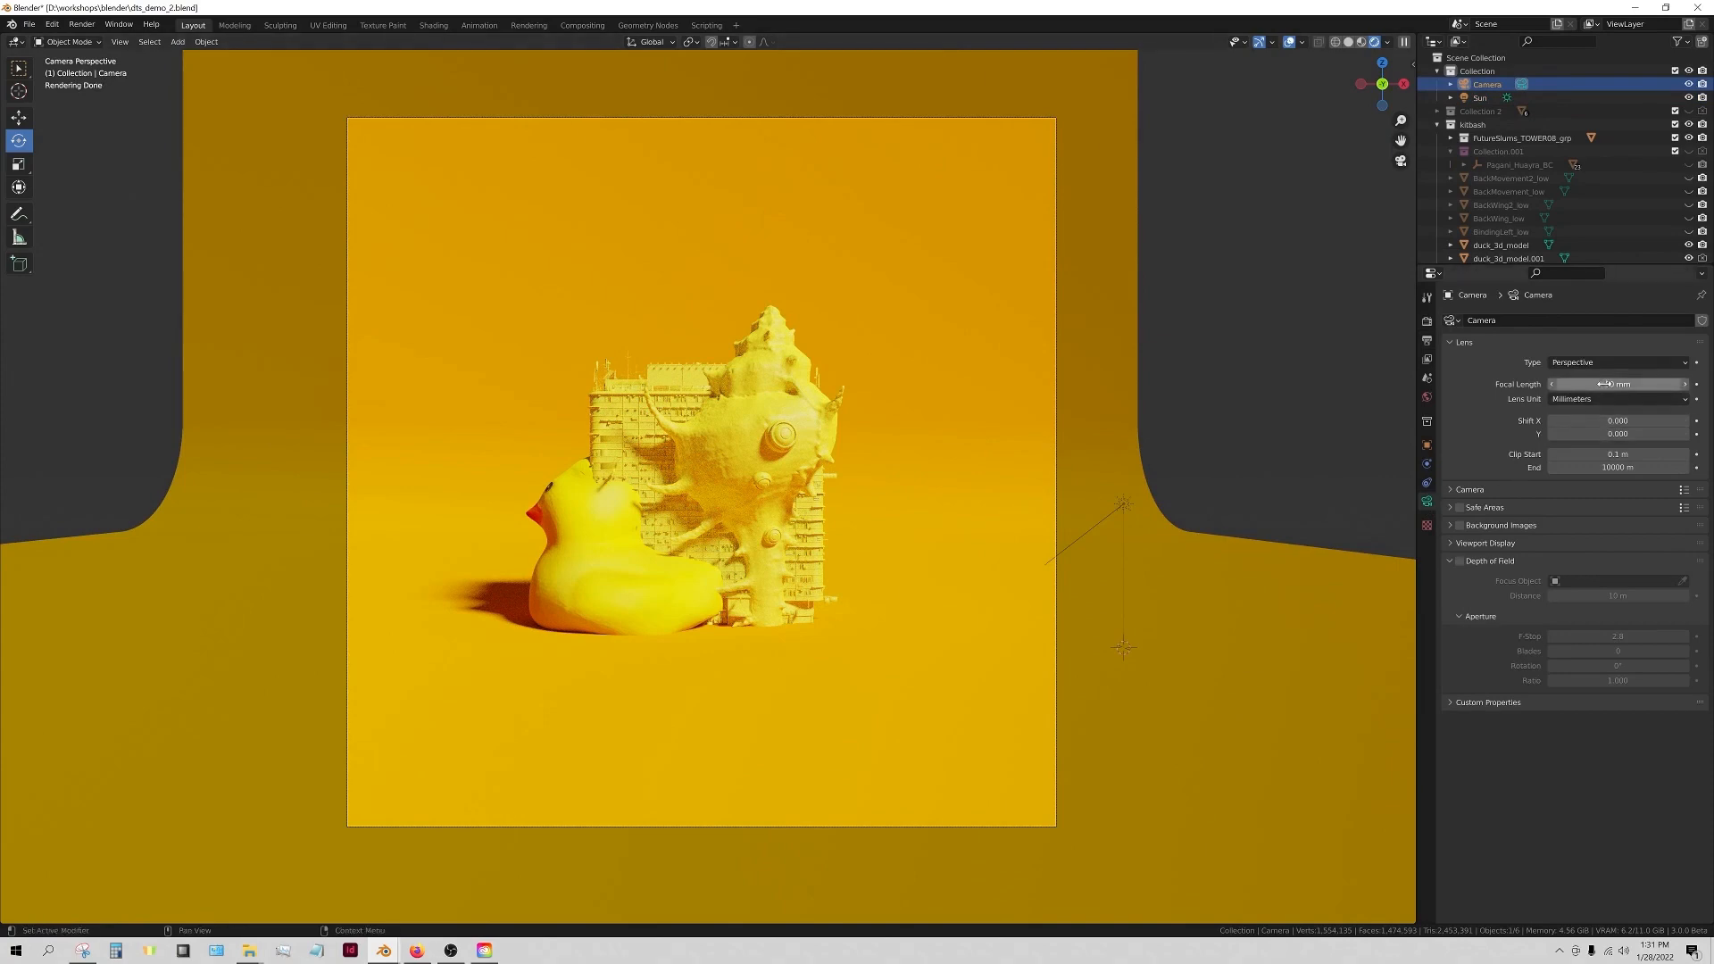
drag(1617, 384, 1671, 384)
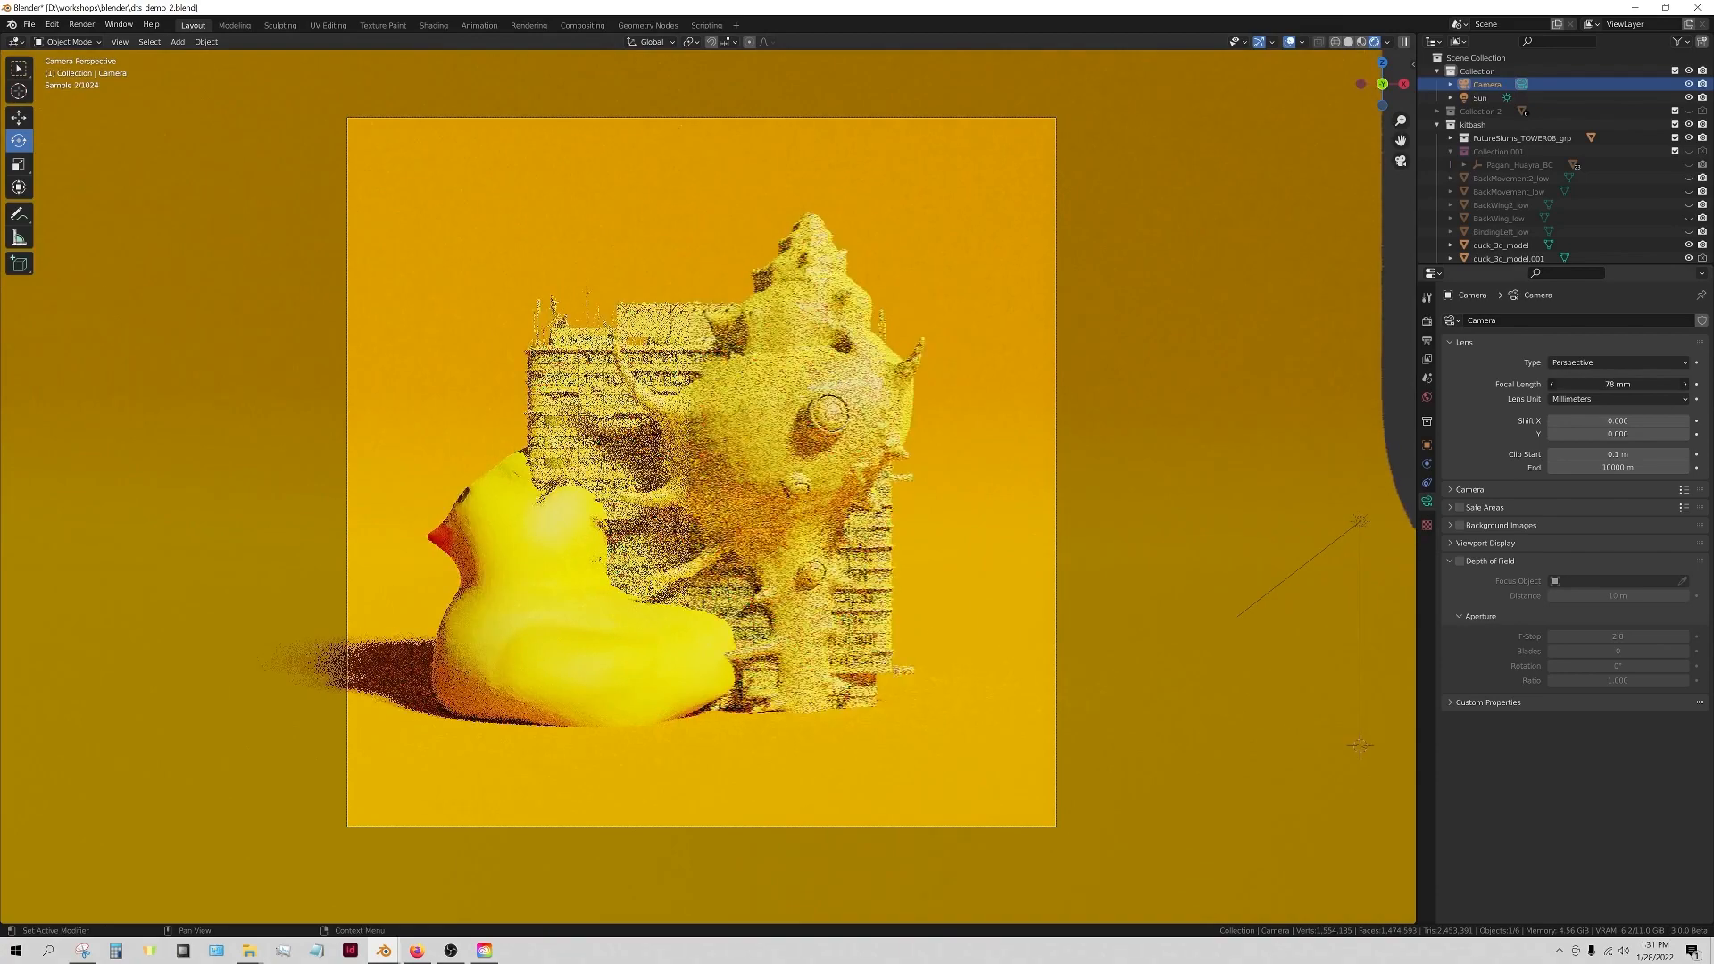
click(1425, 445)
drag(1610, 362, 1562, 362)
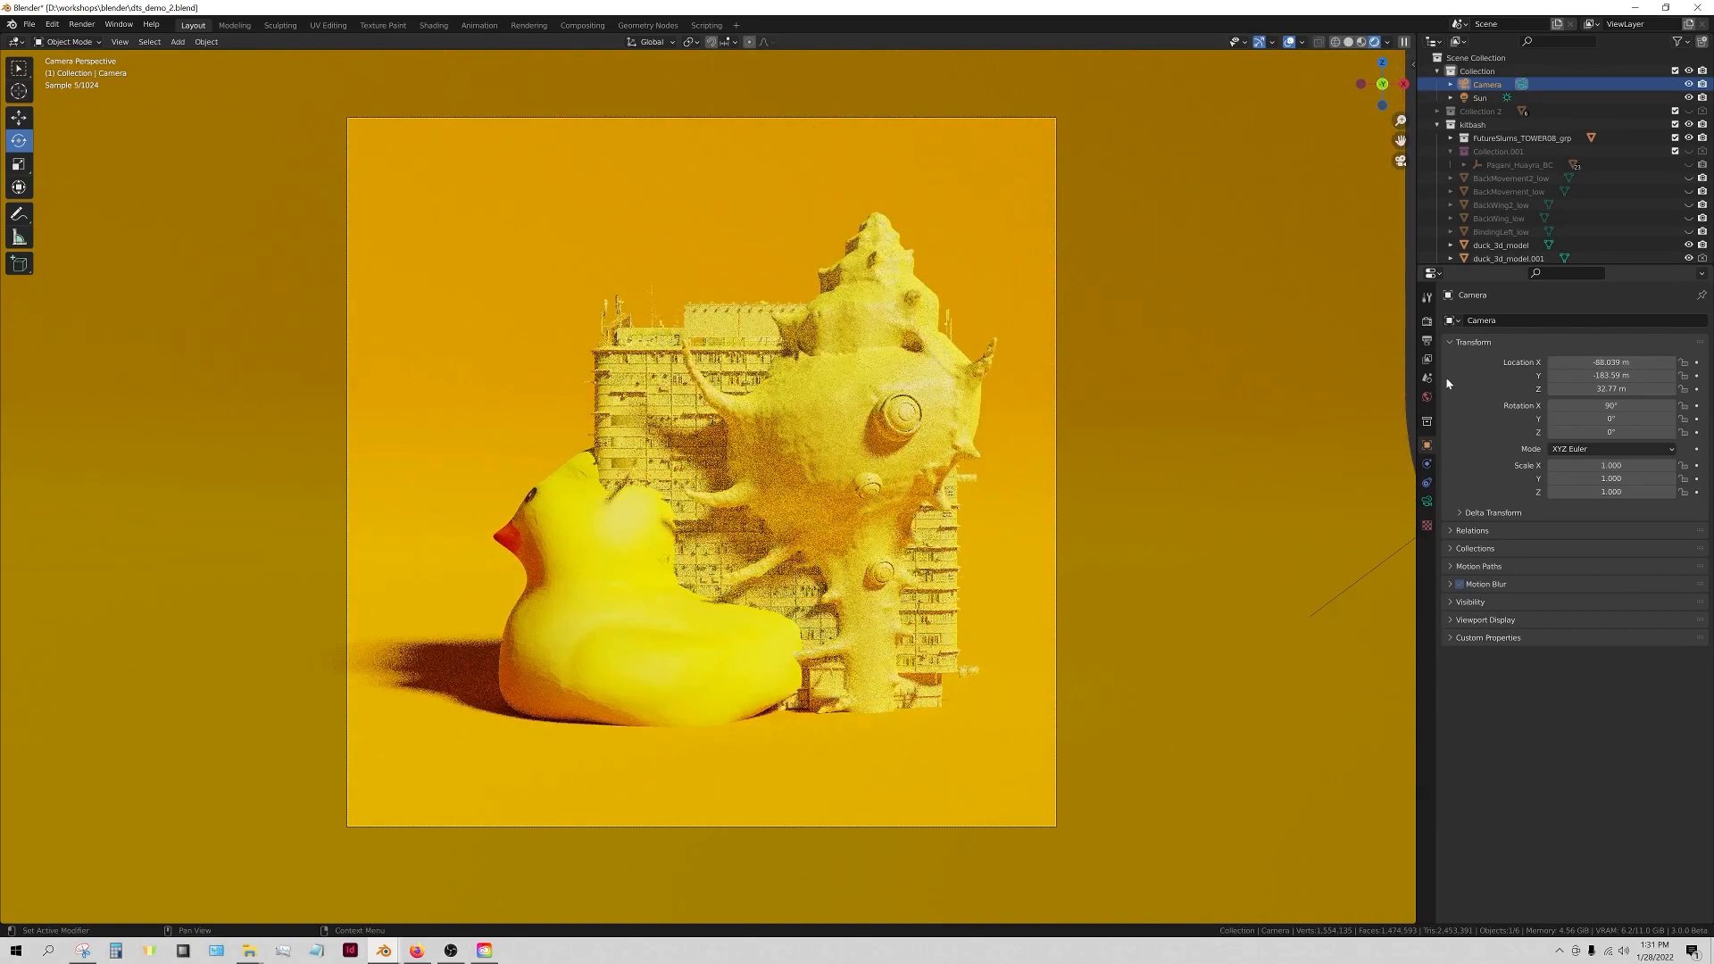
- Set the sun's rotation to X -2° and Y 37.8°
click(1480, 98)
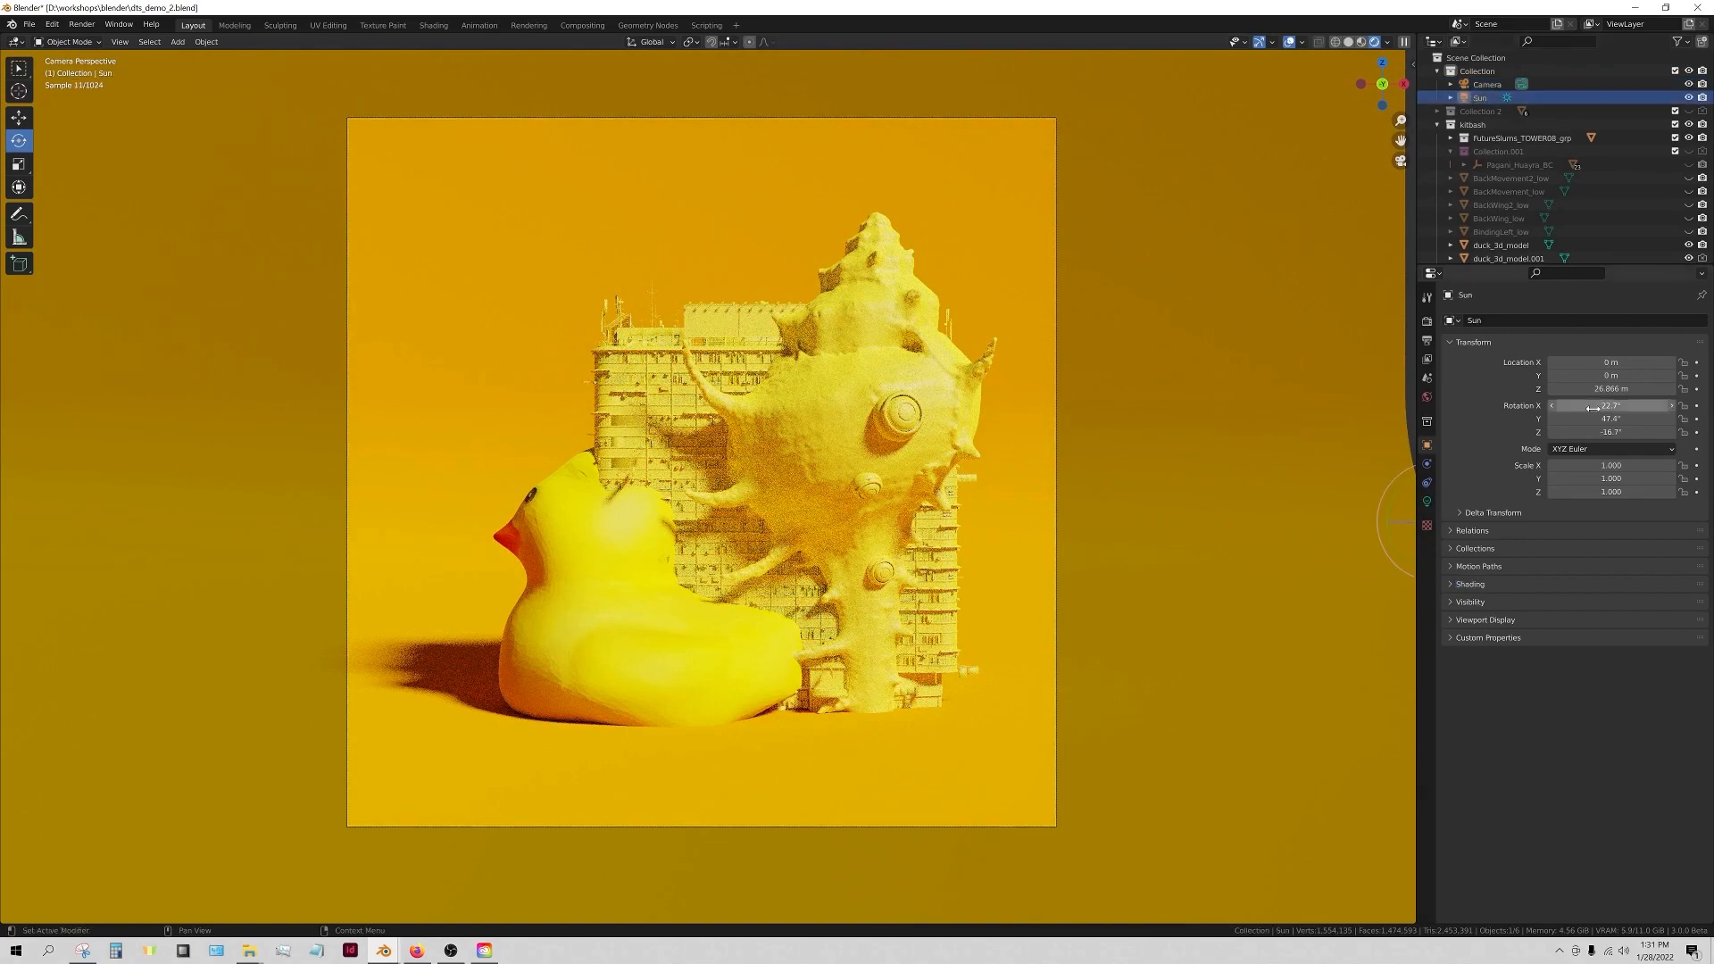
mouse_move(1595, 408)
mouse_down()
mouse_move(1613, 408)
mouse_move(1529, 408)
mouse_move(1585, 418)
mouse_up()
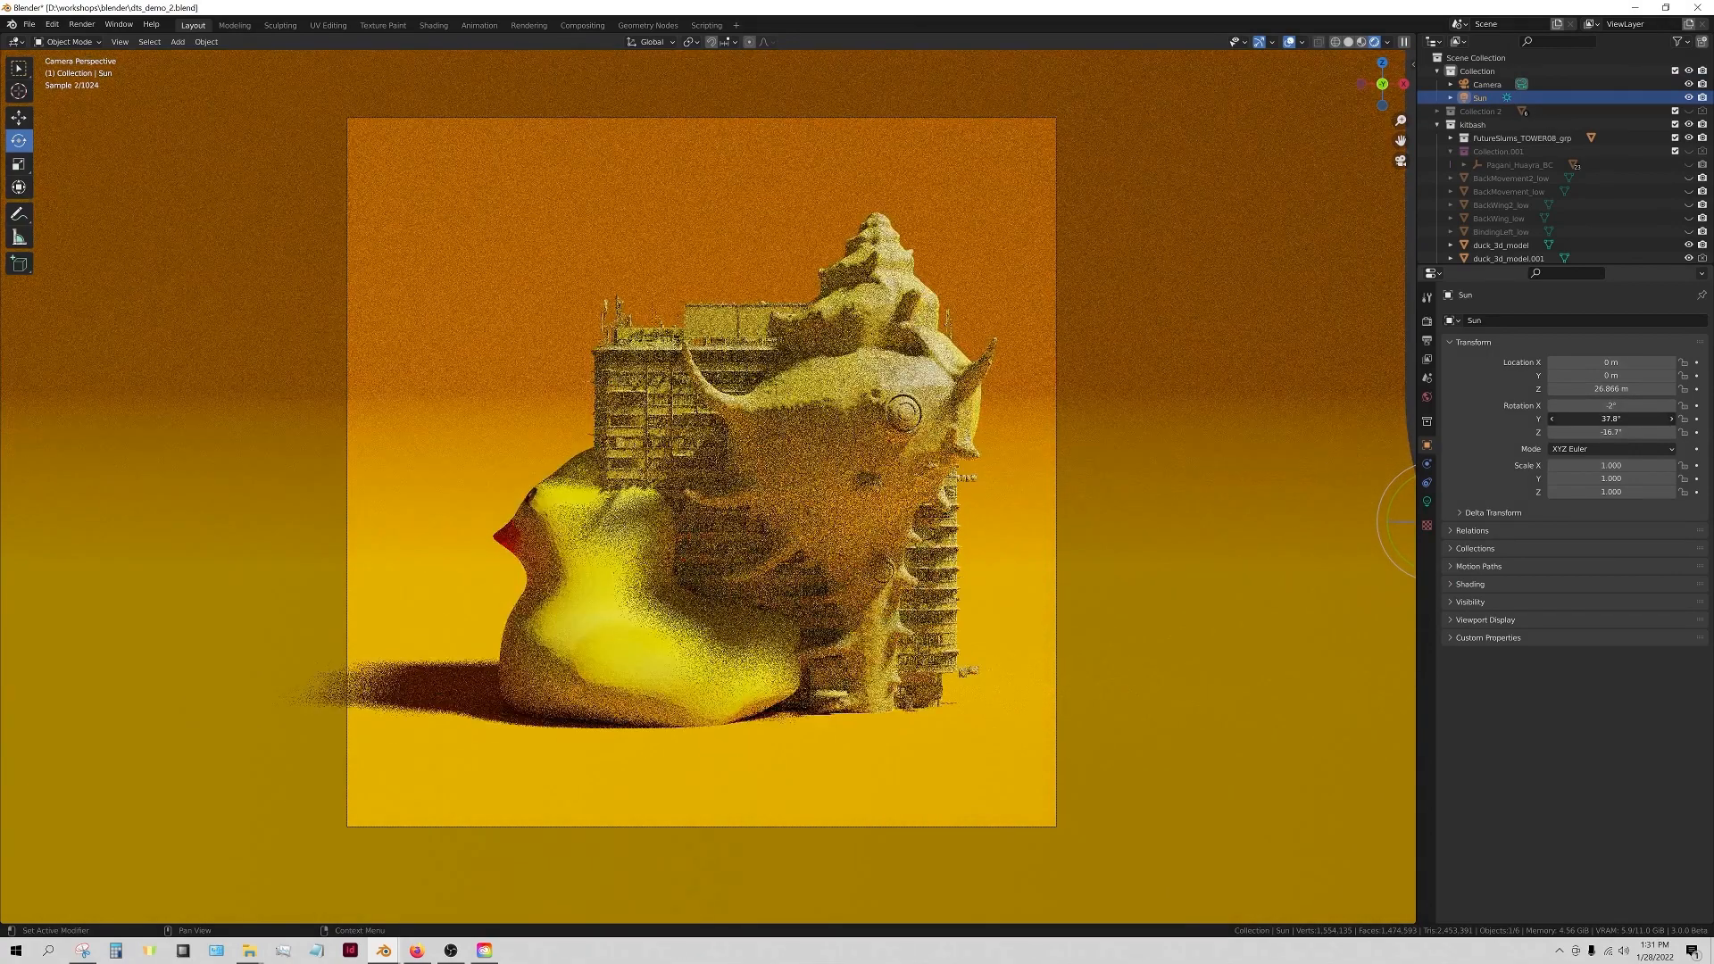
drag(1609, 419, 1607, 418)
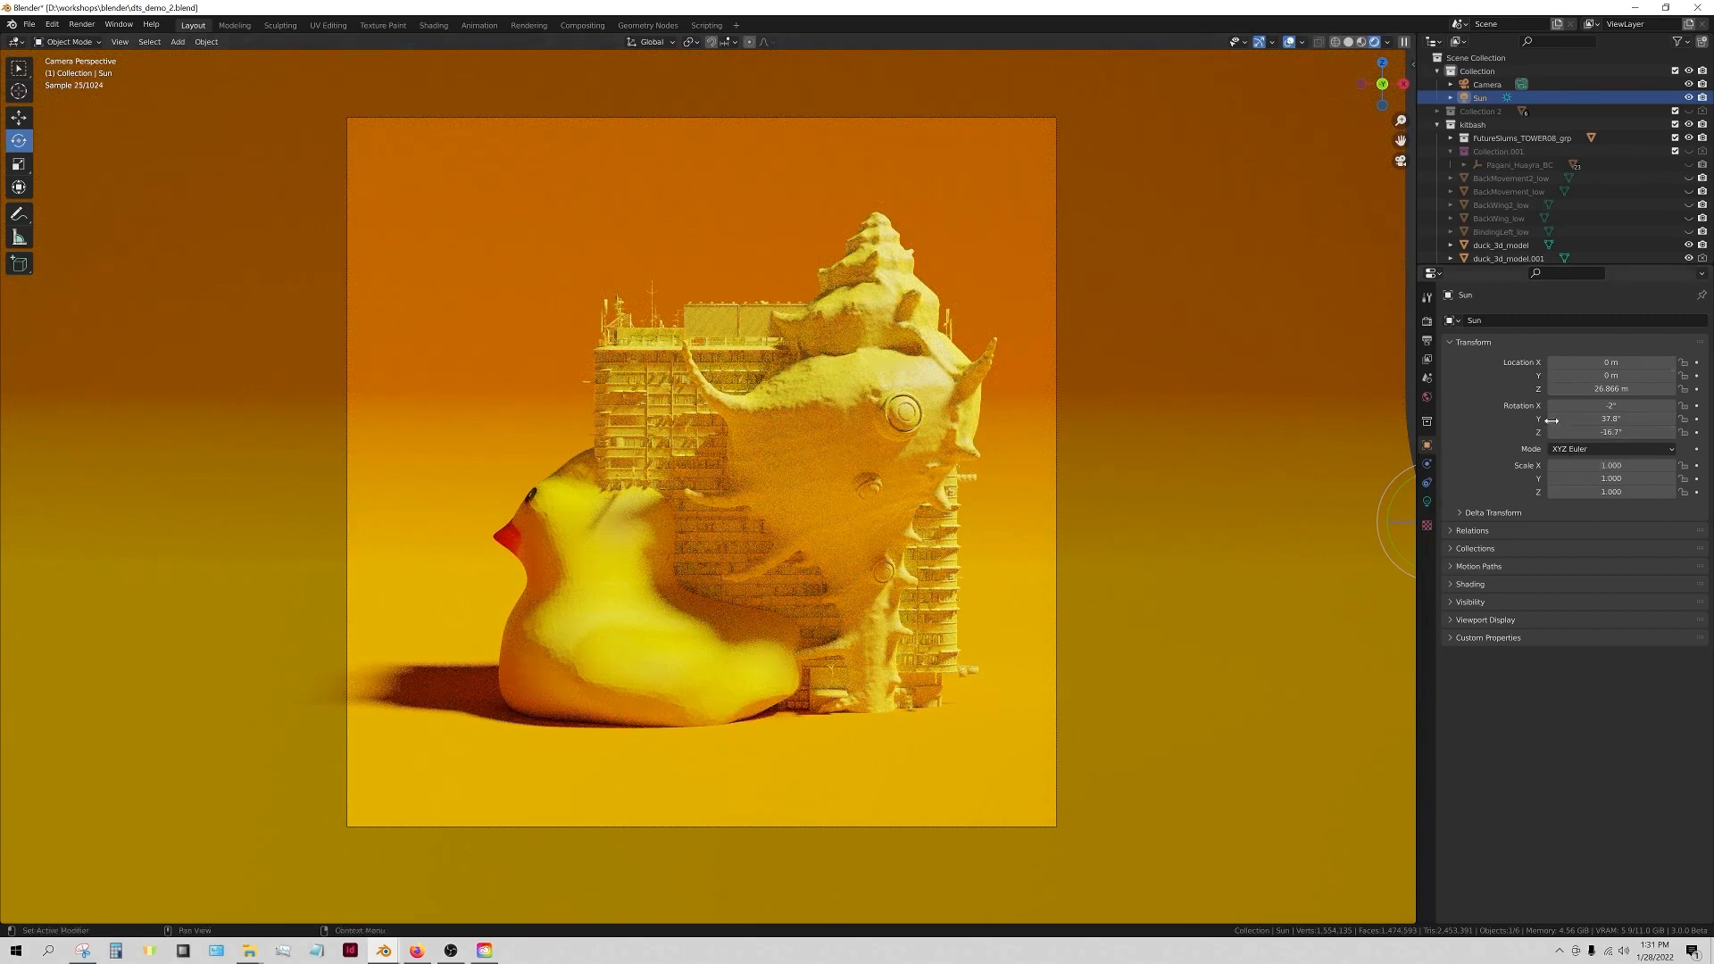
- Set the sun's Z rotation to about -21.3°
mouse_move(1611, 432)
mouse_down()
mouse_move(1567, 432)
mouse_move(1601, 432)
mouse_up()
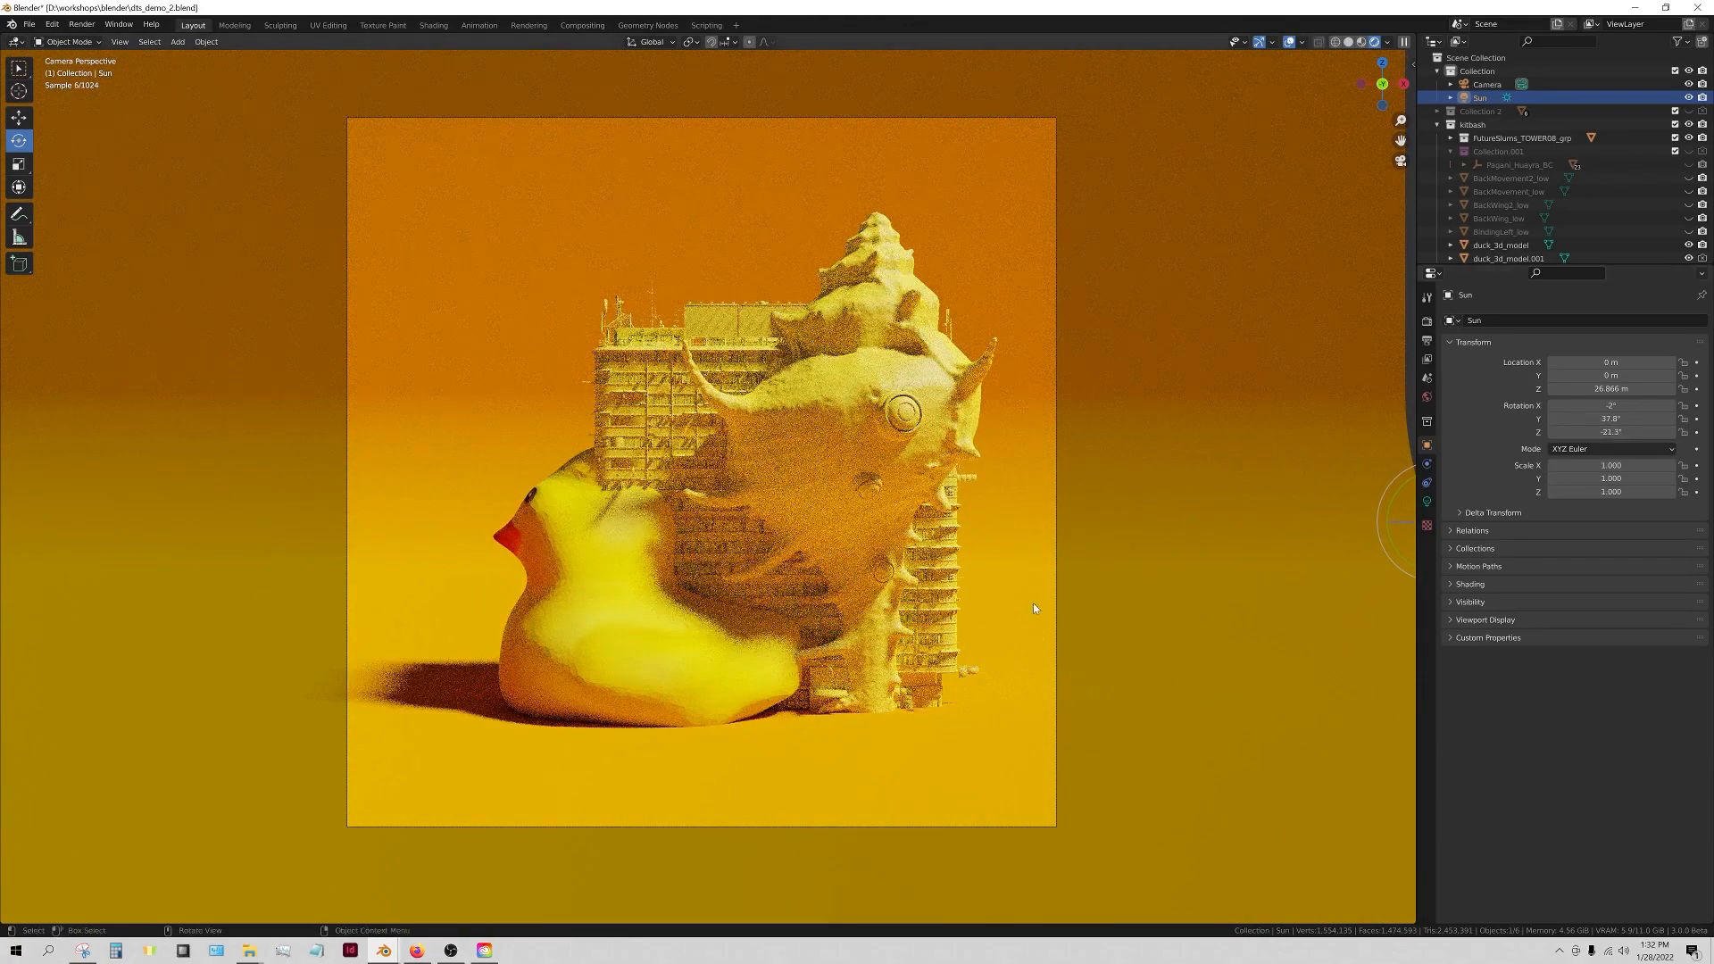
- Lower the backdrop plane very slightly along Z, to about -0.0064 m
click(1030, 693)
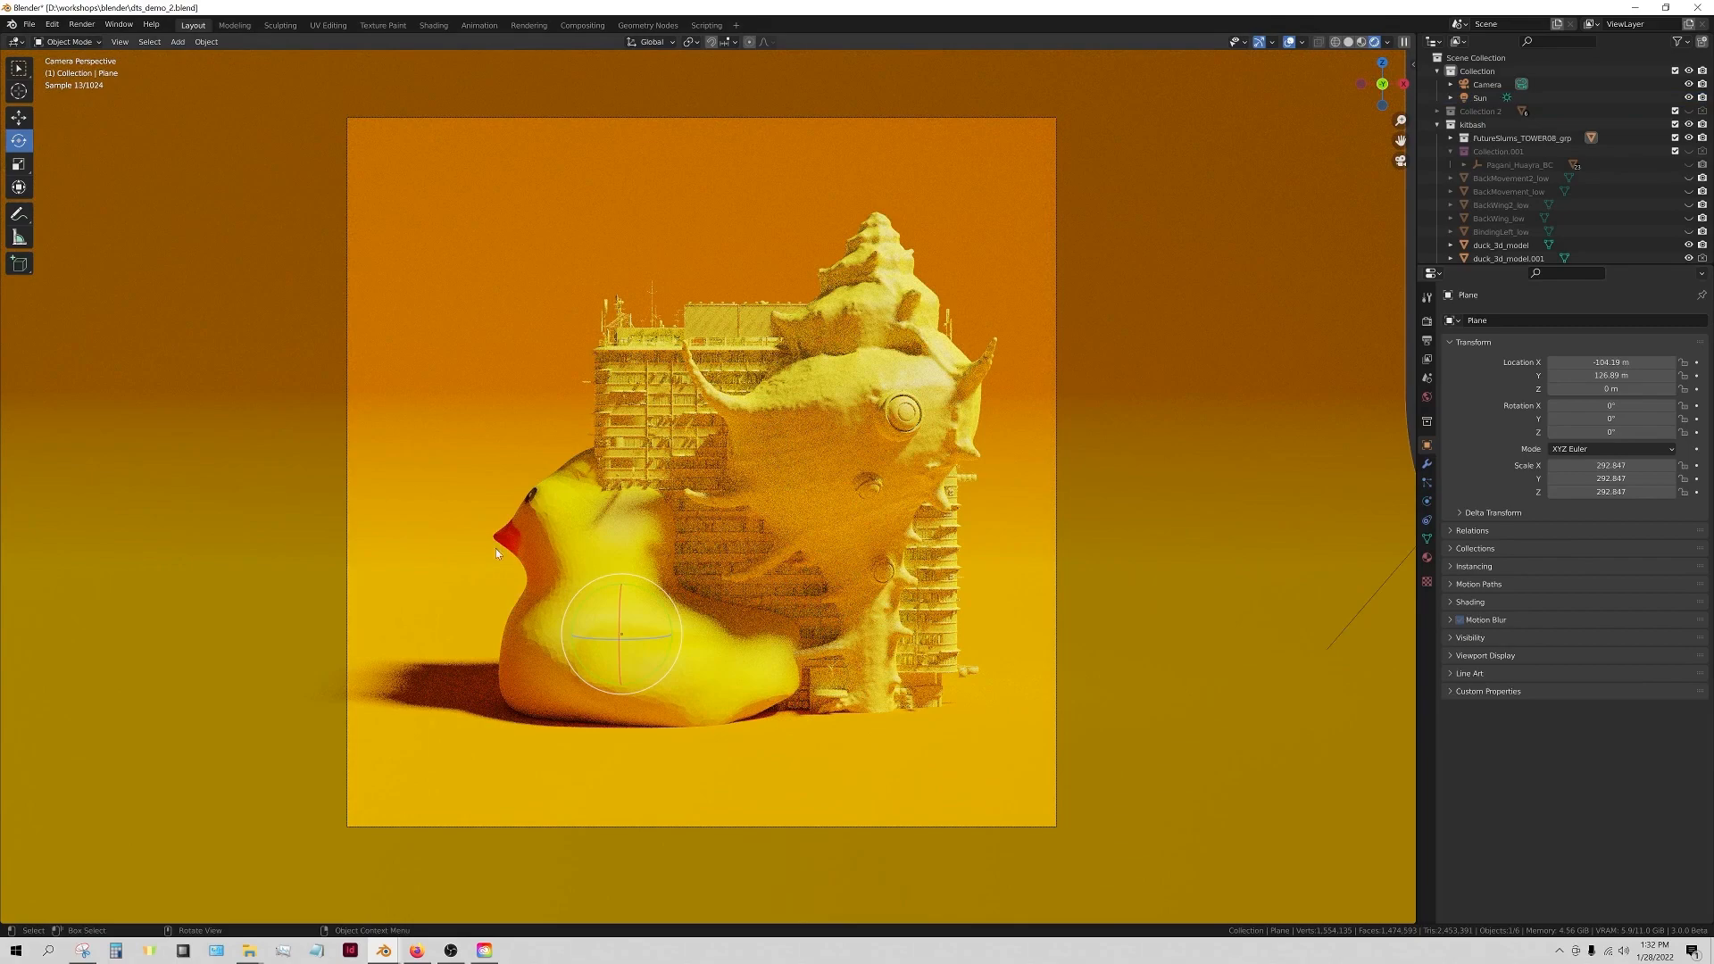
click(17, 118)
mouse_move(624, 583)
mouse_down()
mouse_move(634, 553)
mouse_move(629, 578)
mouse_up()
click(628, 578)
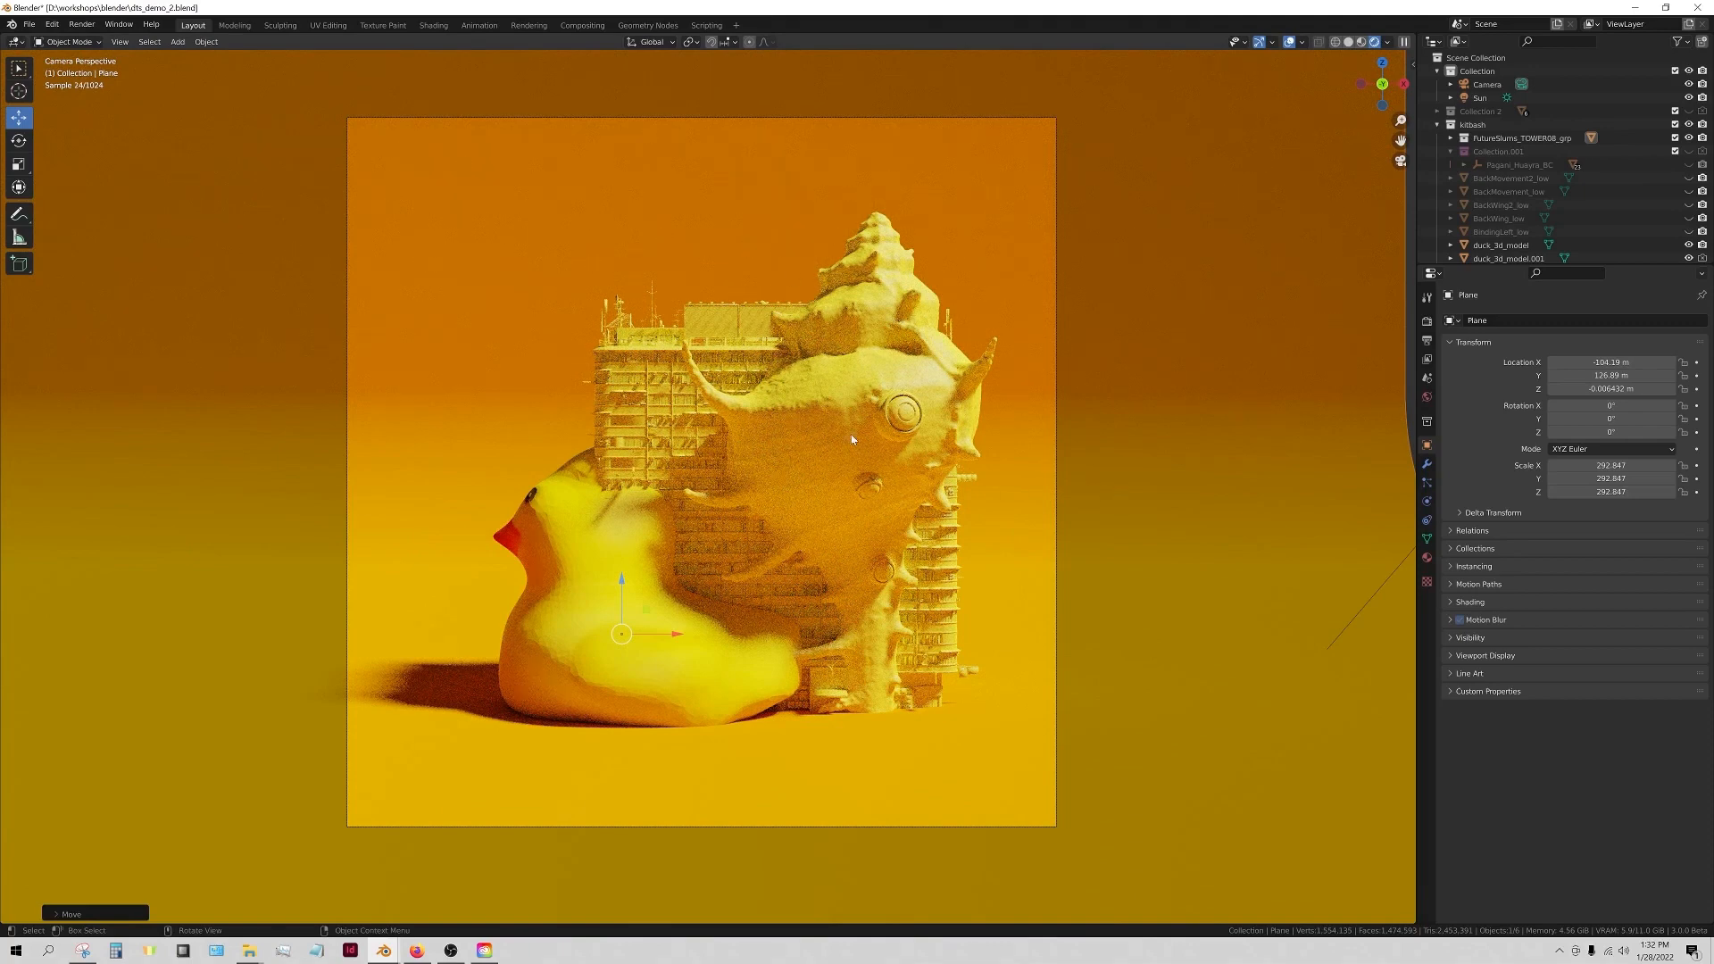
- Try to sample the duck's yellow for the 00_yellow material on the shell and tower mesh
click(882, 429)
click(1426, 557)
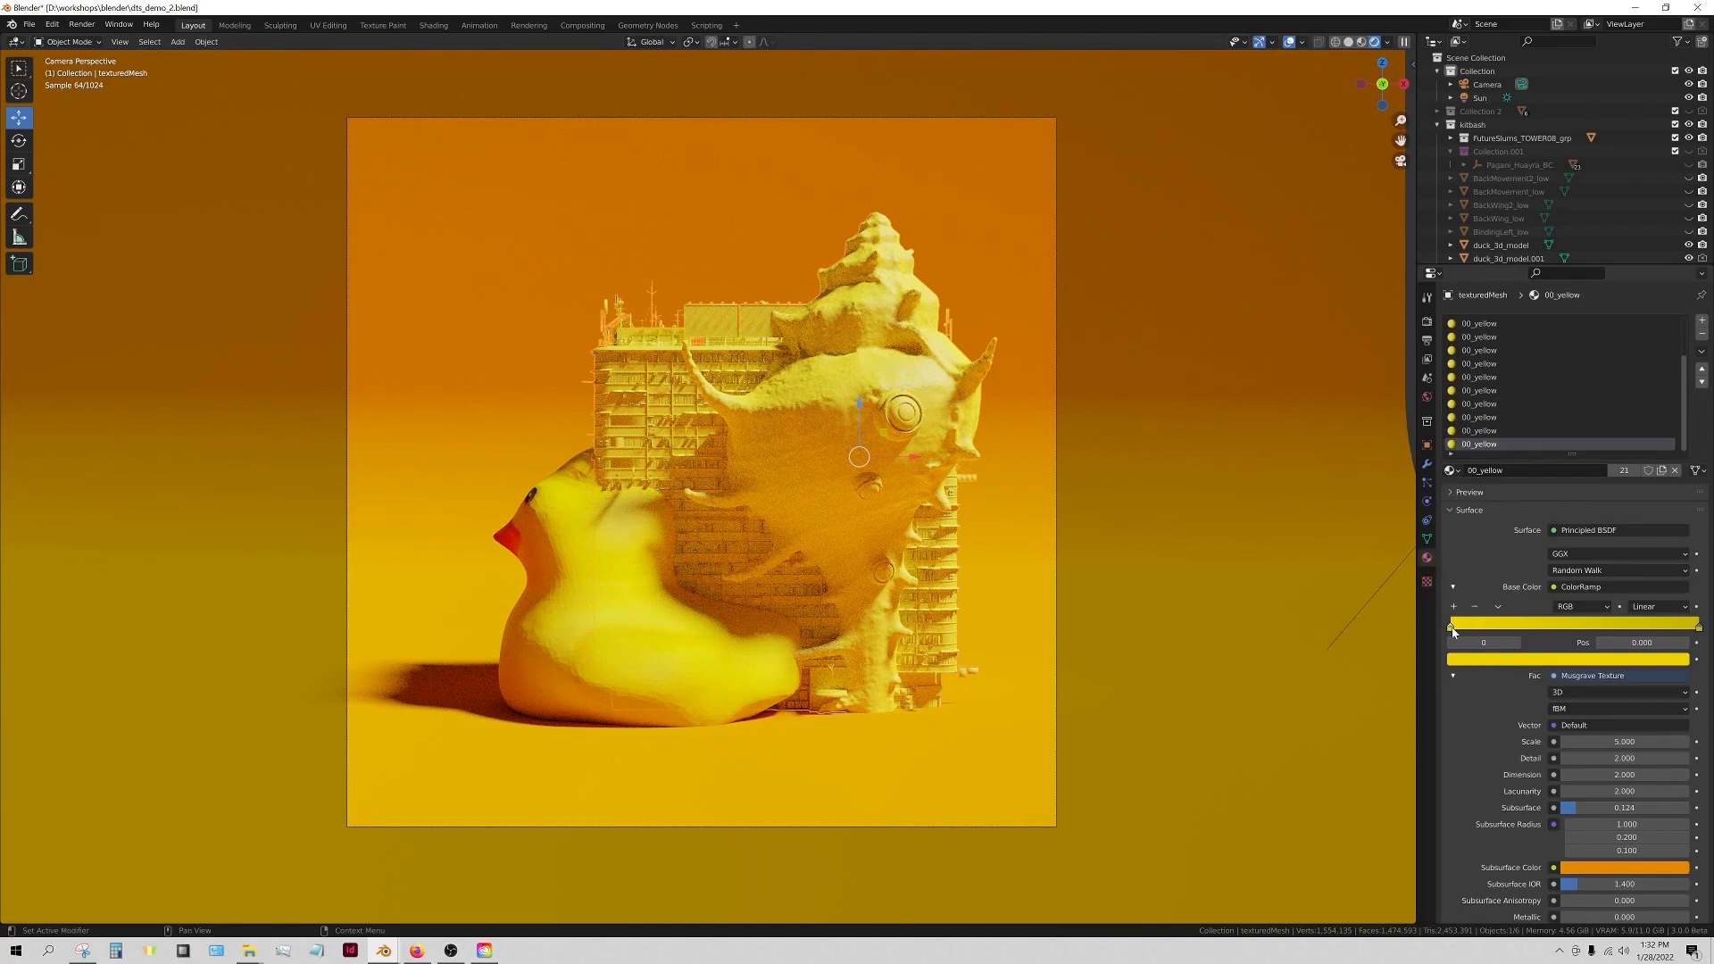
click(1452, 629)
click(1468, 660)
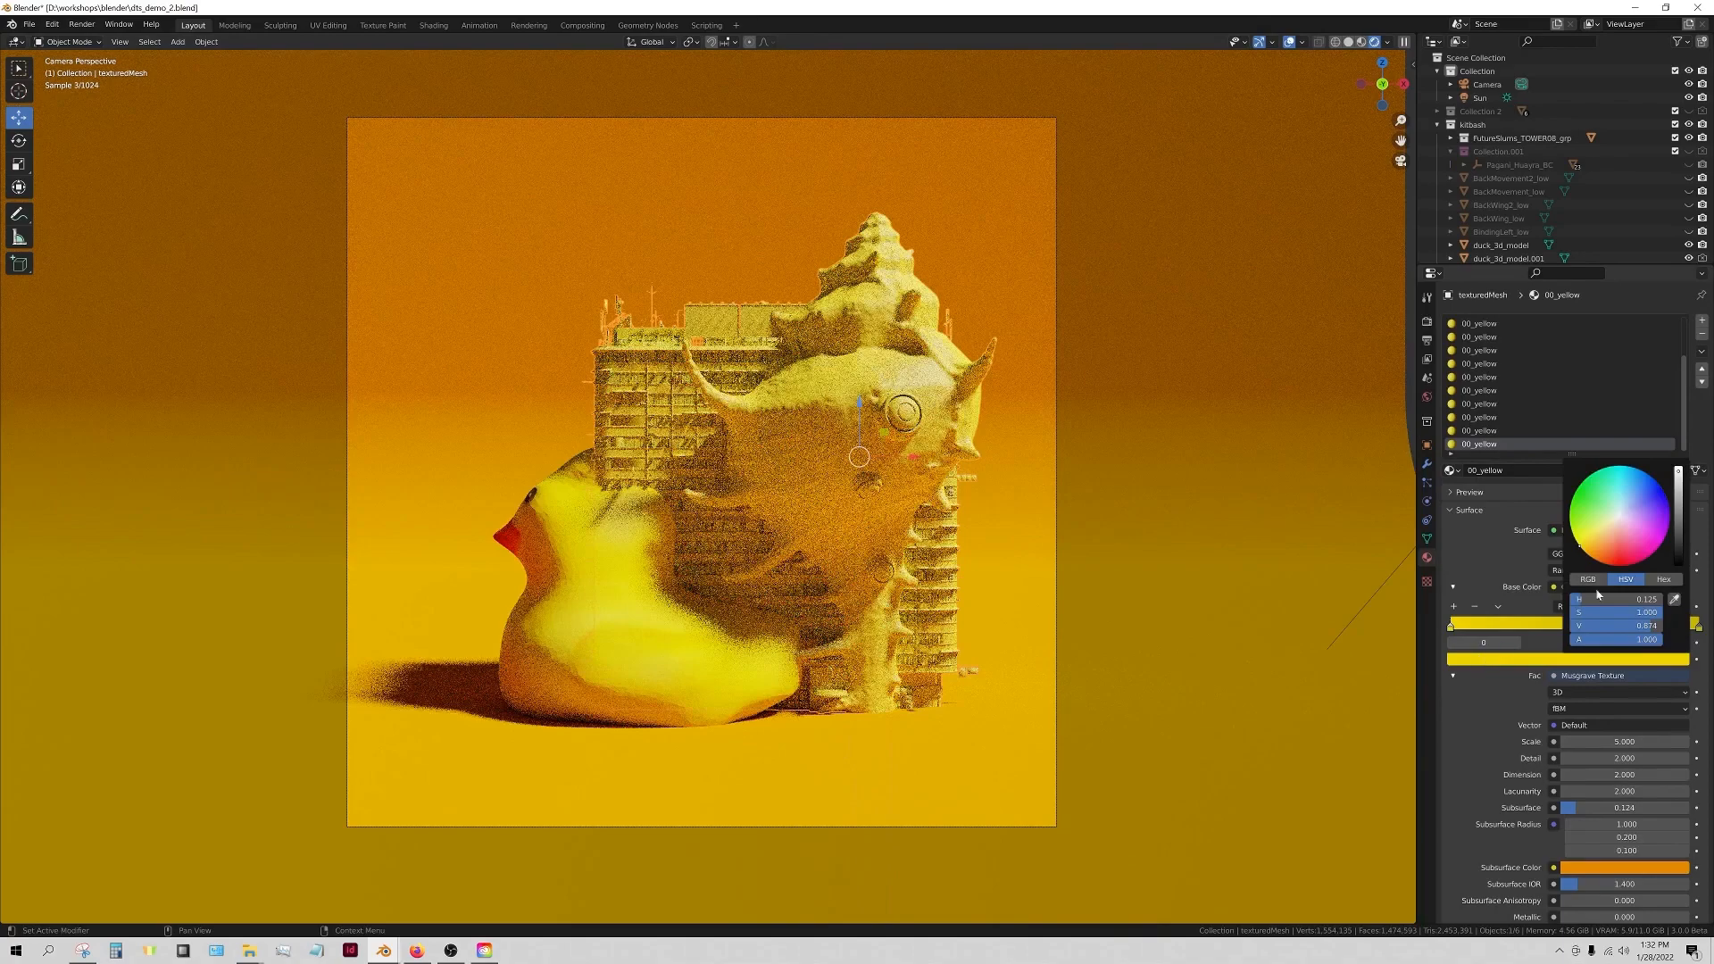
click(1674, 599)
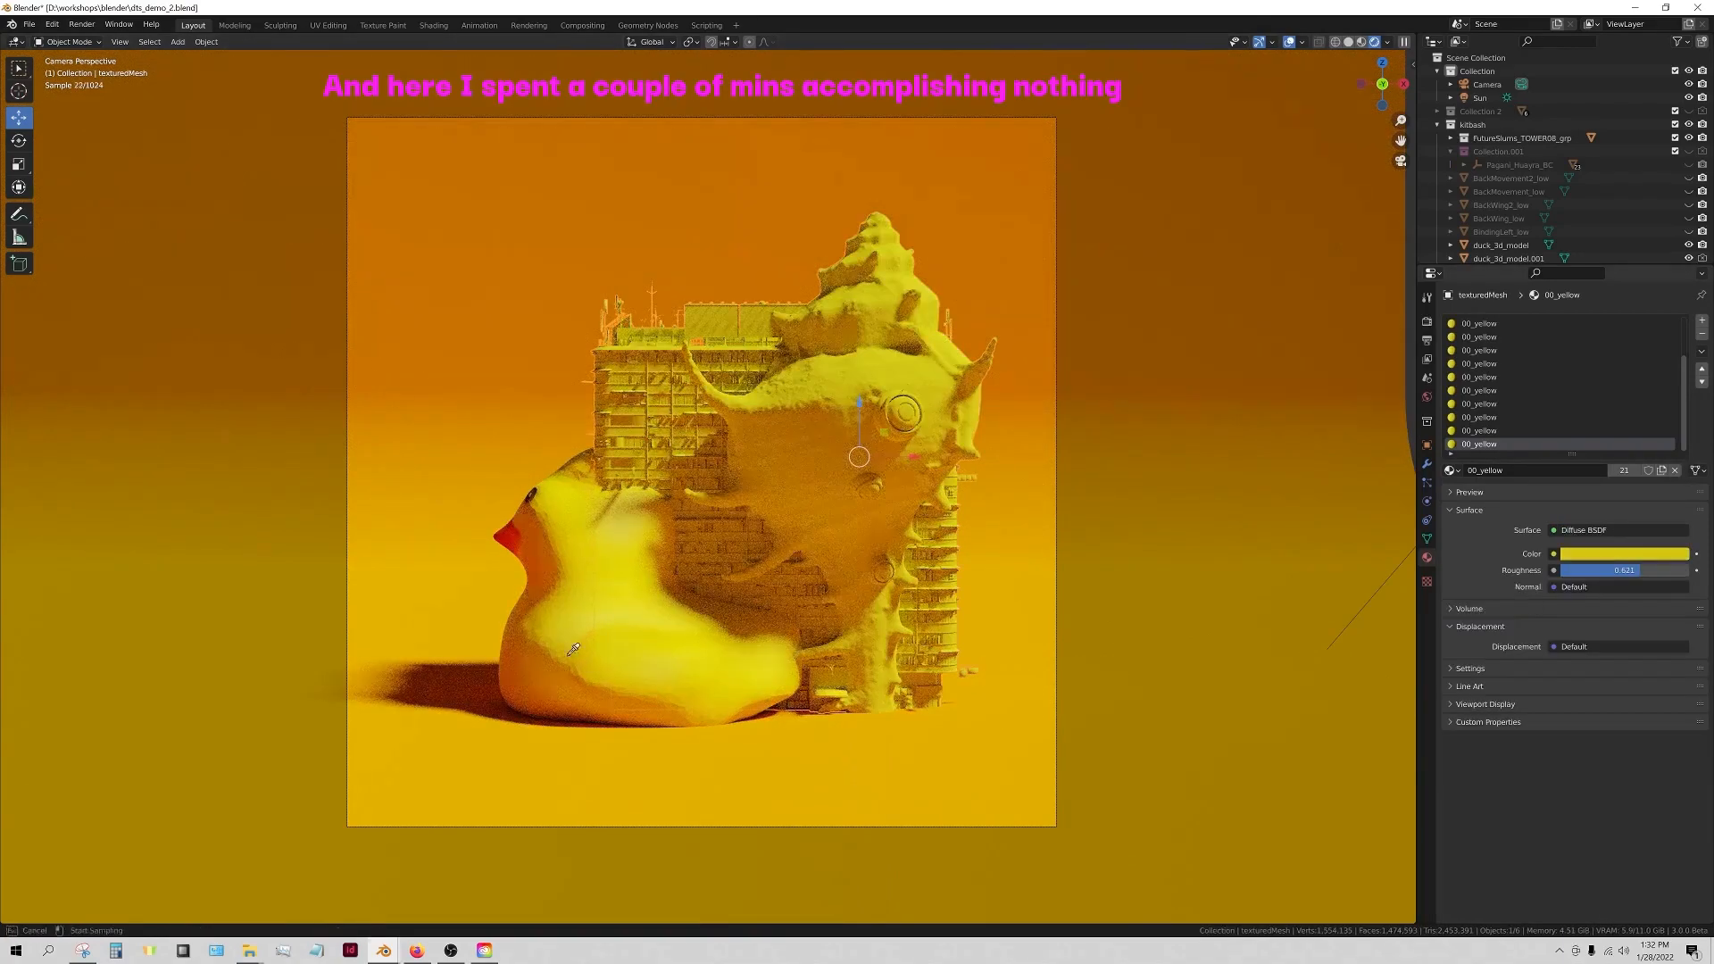
key(Escape)
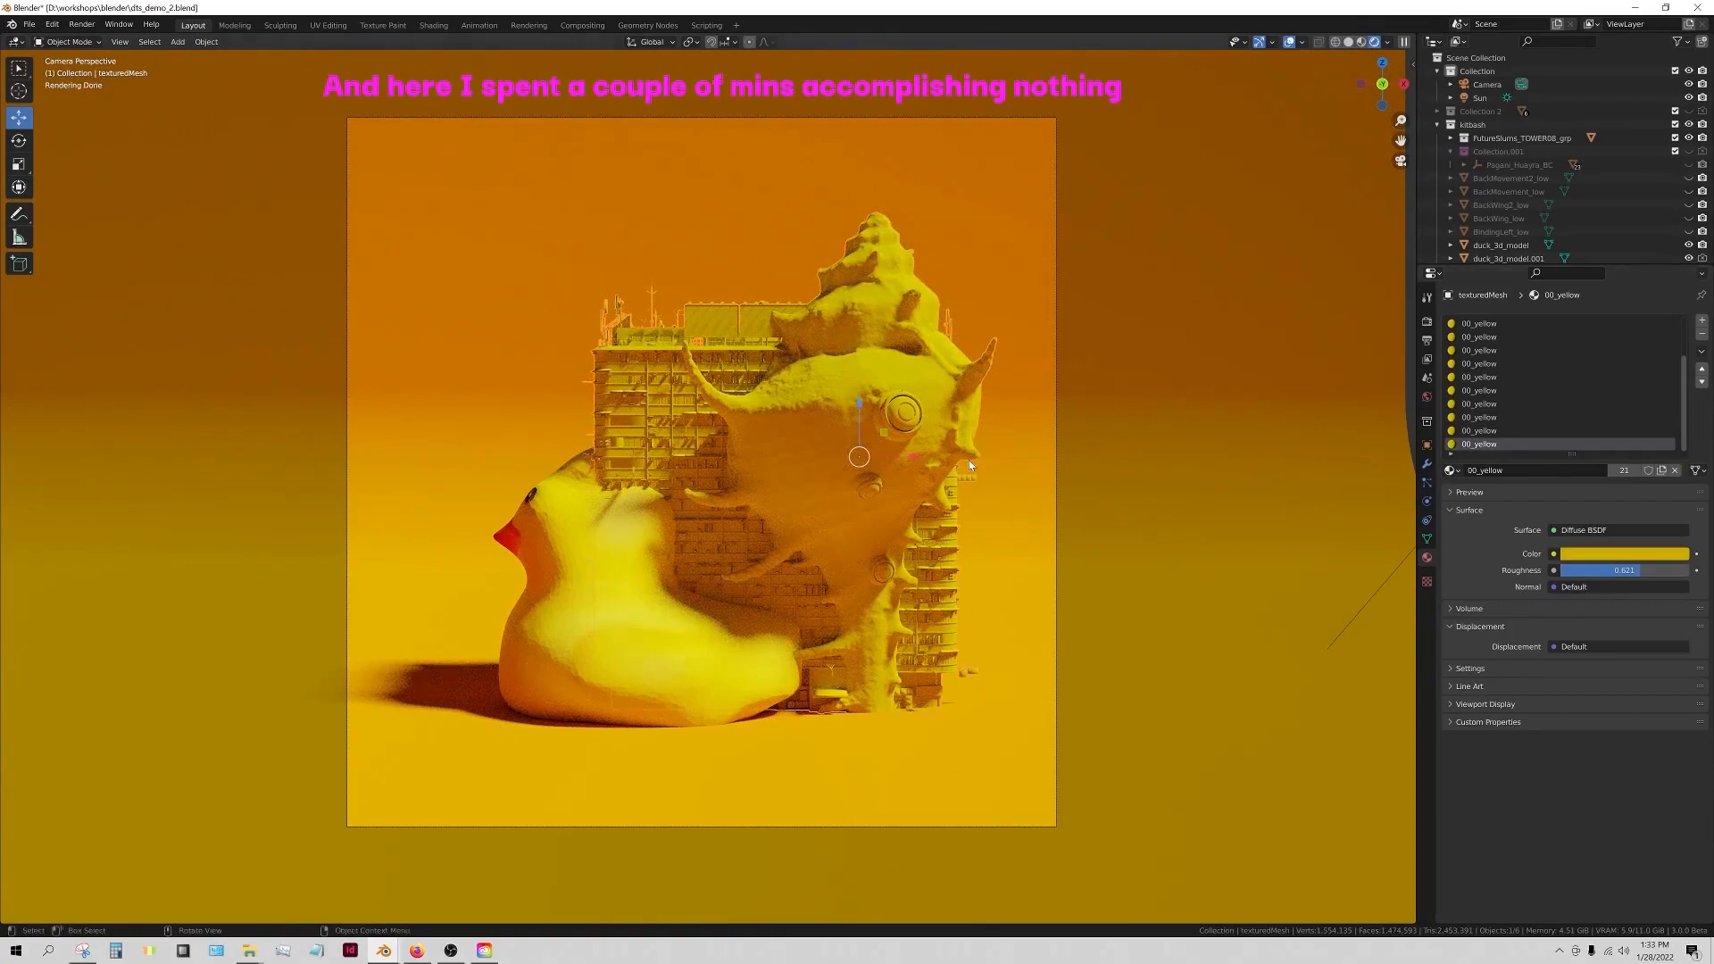
- Try out different existing materials in the slots of the shell and tower mesh and vary the diffuse colour
click(1452, 470)
click(1485, 323)
click(1453, 470)
click(1500, 543)
click(1485, 336)
click(1452, 470)
click(1500, 555)
click(1452, 470)
click(1491, 492)
click(1488, 323)
click(1452, 471)
click(1491, 491)
click(1623, 553)
mouse_move(1584, 428)
mouse_down()
mouse_move(1658, 430)
mouse_move(1584, 428)
mouse_up()
- Change the diffuse colour of the backdrop plane's Material.002 to a light blue
click(1080, 391)
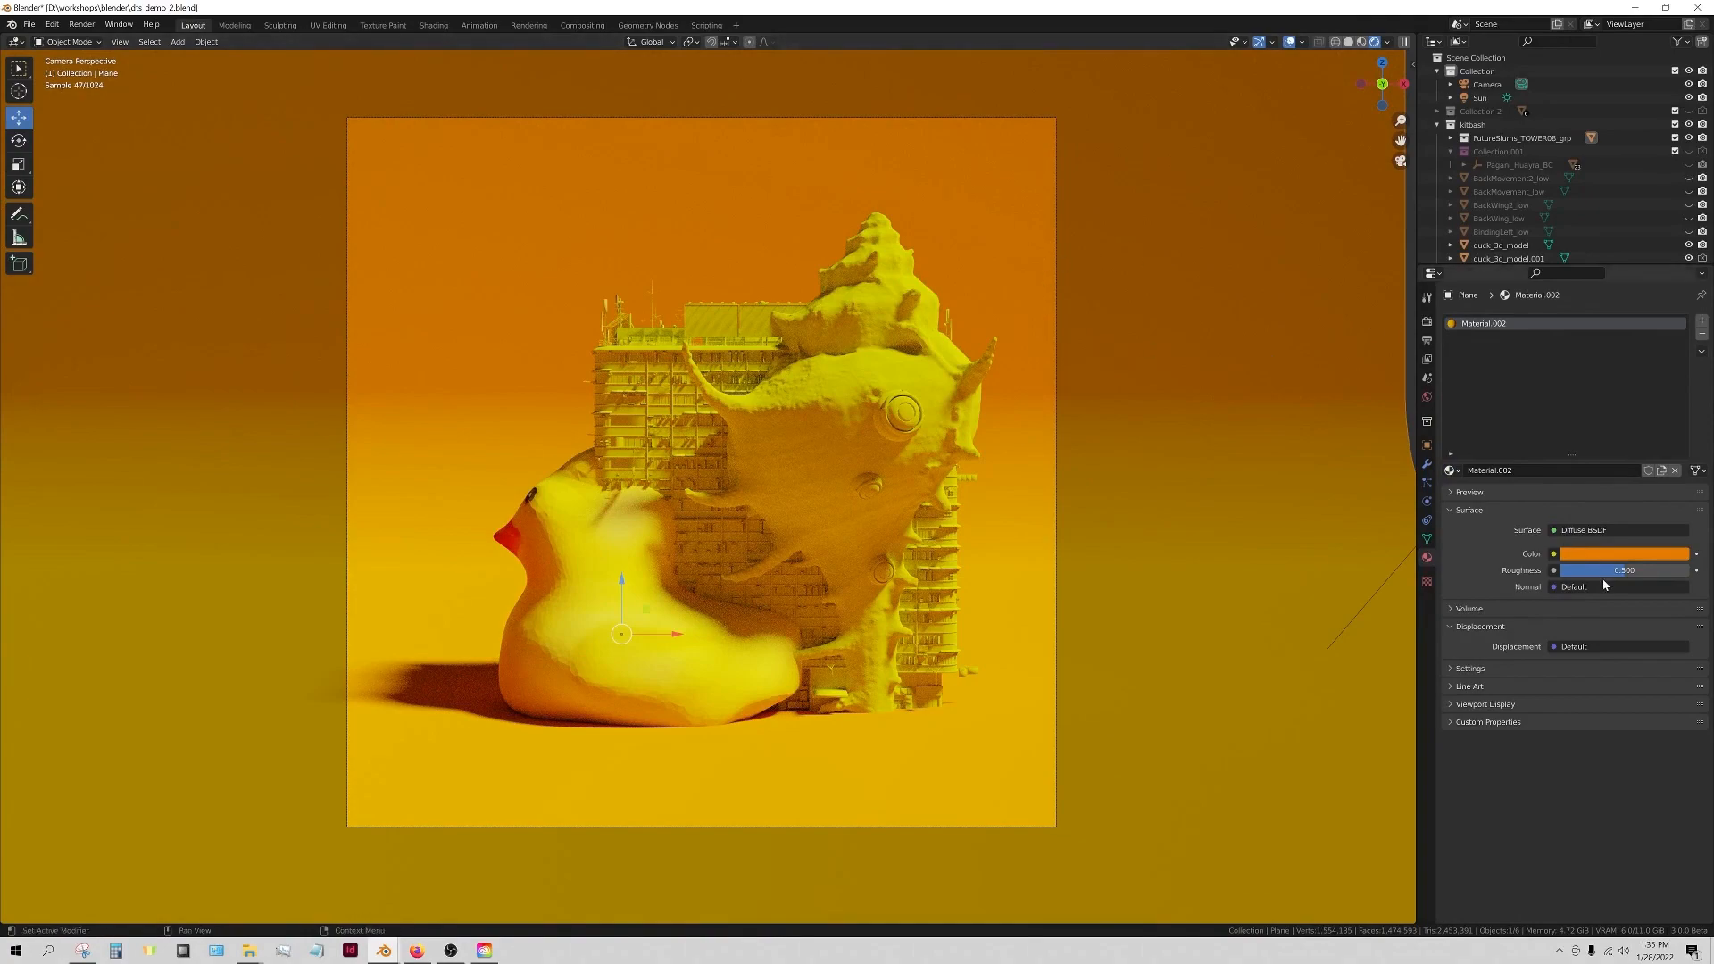
click(1607, 555)
click(1629, 386)
click(1640, 374)
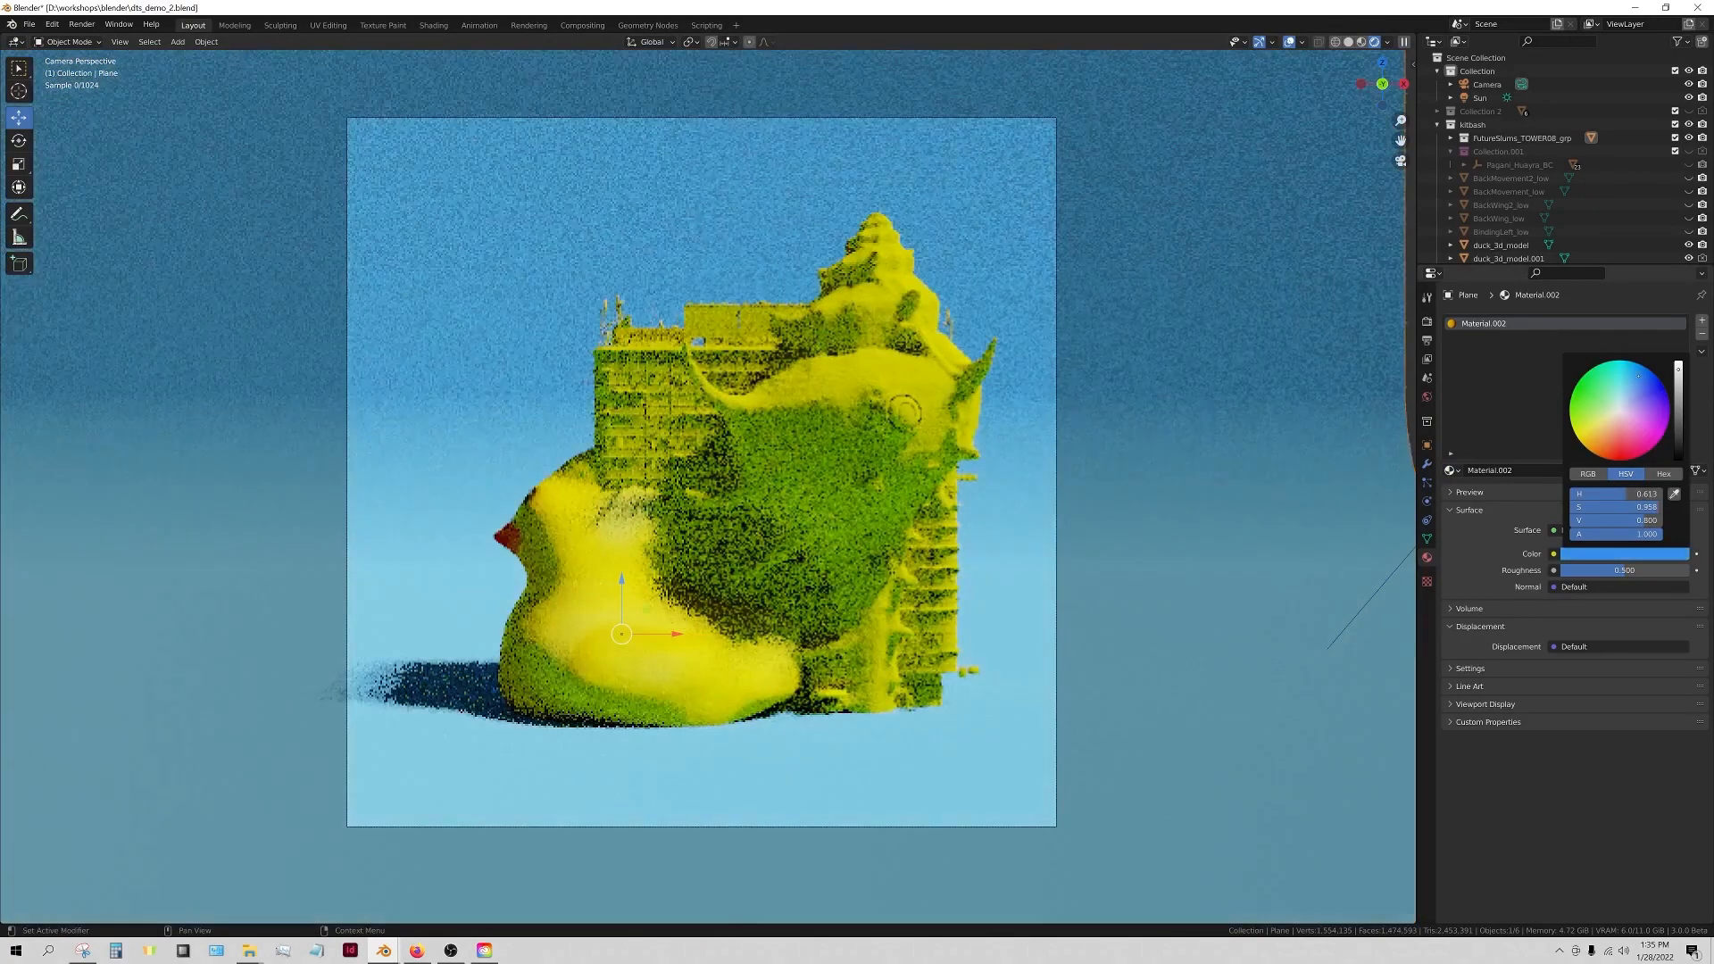
drag(1639, 374, 1607, 383)
- Select the camera and shorten its focal length to 70 mm
click(1487, 85)
- Switch the 00_yellow surface of the shell and tower mesh to Principled BSDF and pick a base colour
click(830, 482)
click(1624, 531)
click(1598, 714)
click(1625, 586)
click(1582, 478)
- Give 00_yellow a yellow subsurface colour at subsurface 0.190 and an orange base colour with hue 0.079, saturation 1.000 and value 0.800
click(1624, 663)
click(1577, 548)
drag(1603, 604, 1627, 604)
click(1625, 587)
click(1586, 480)
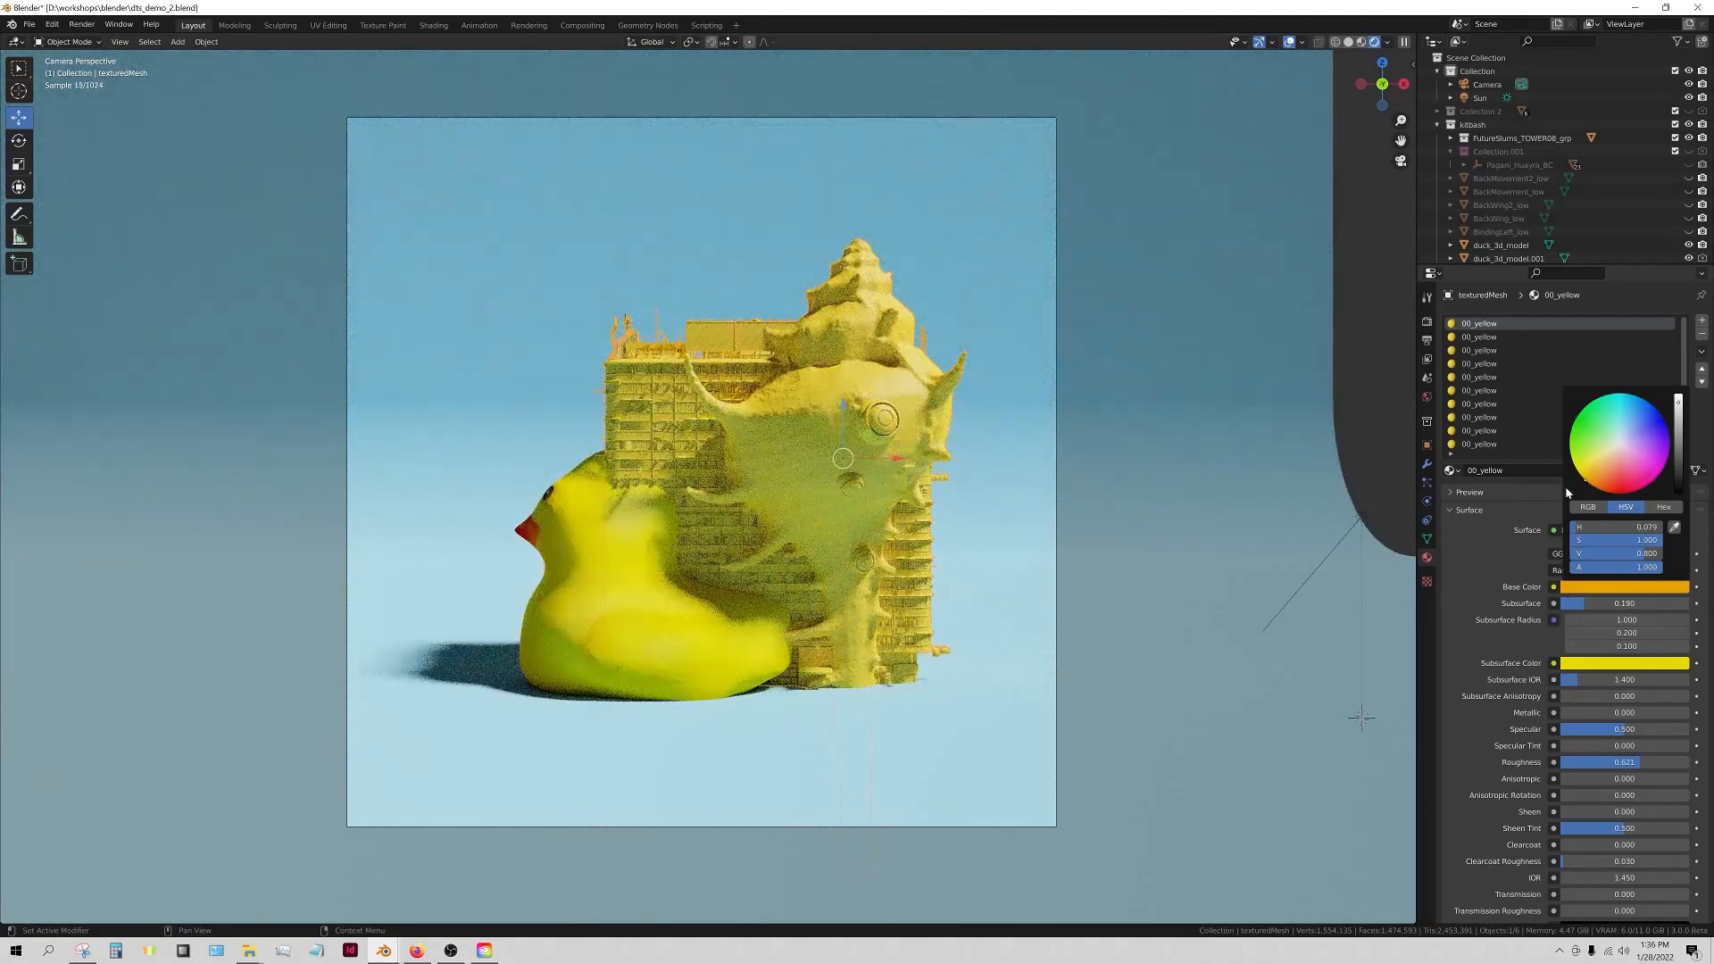
- Try a pink light colour on the sun, then return it to white
click(1493, 86)
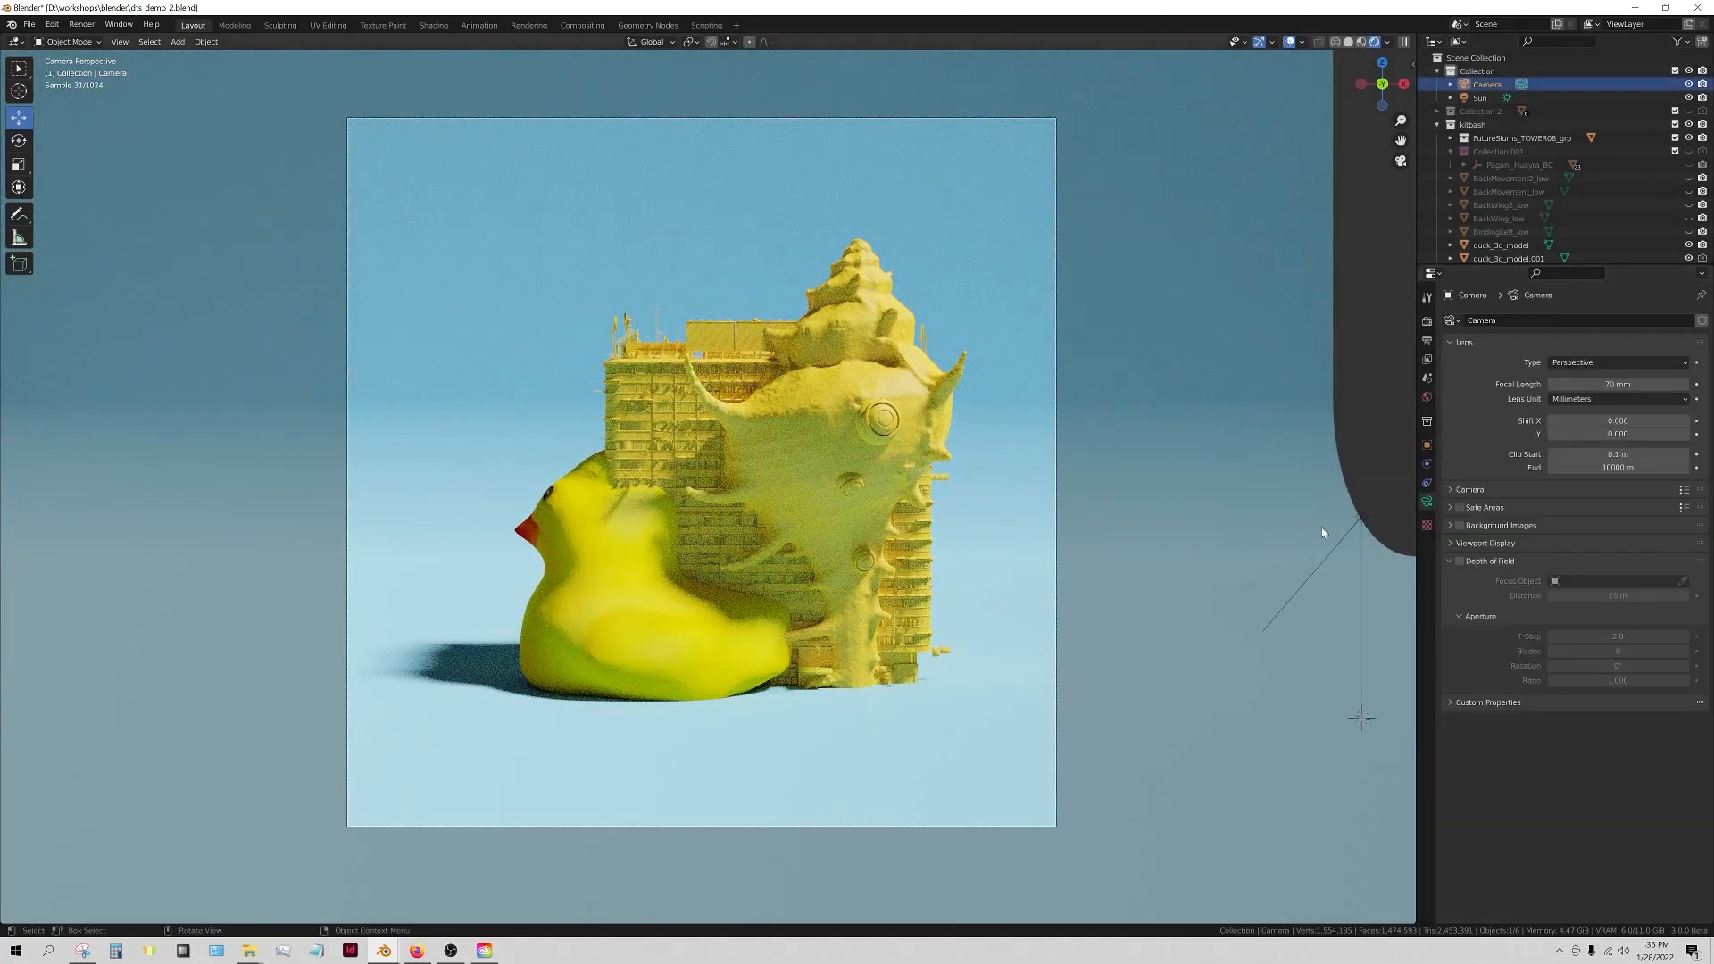
click(1366, 520)
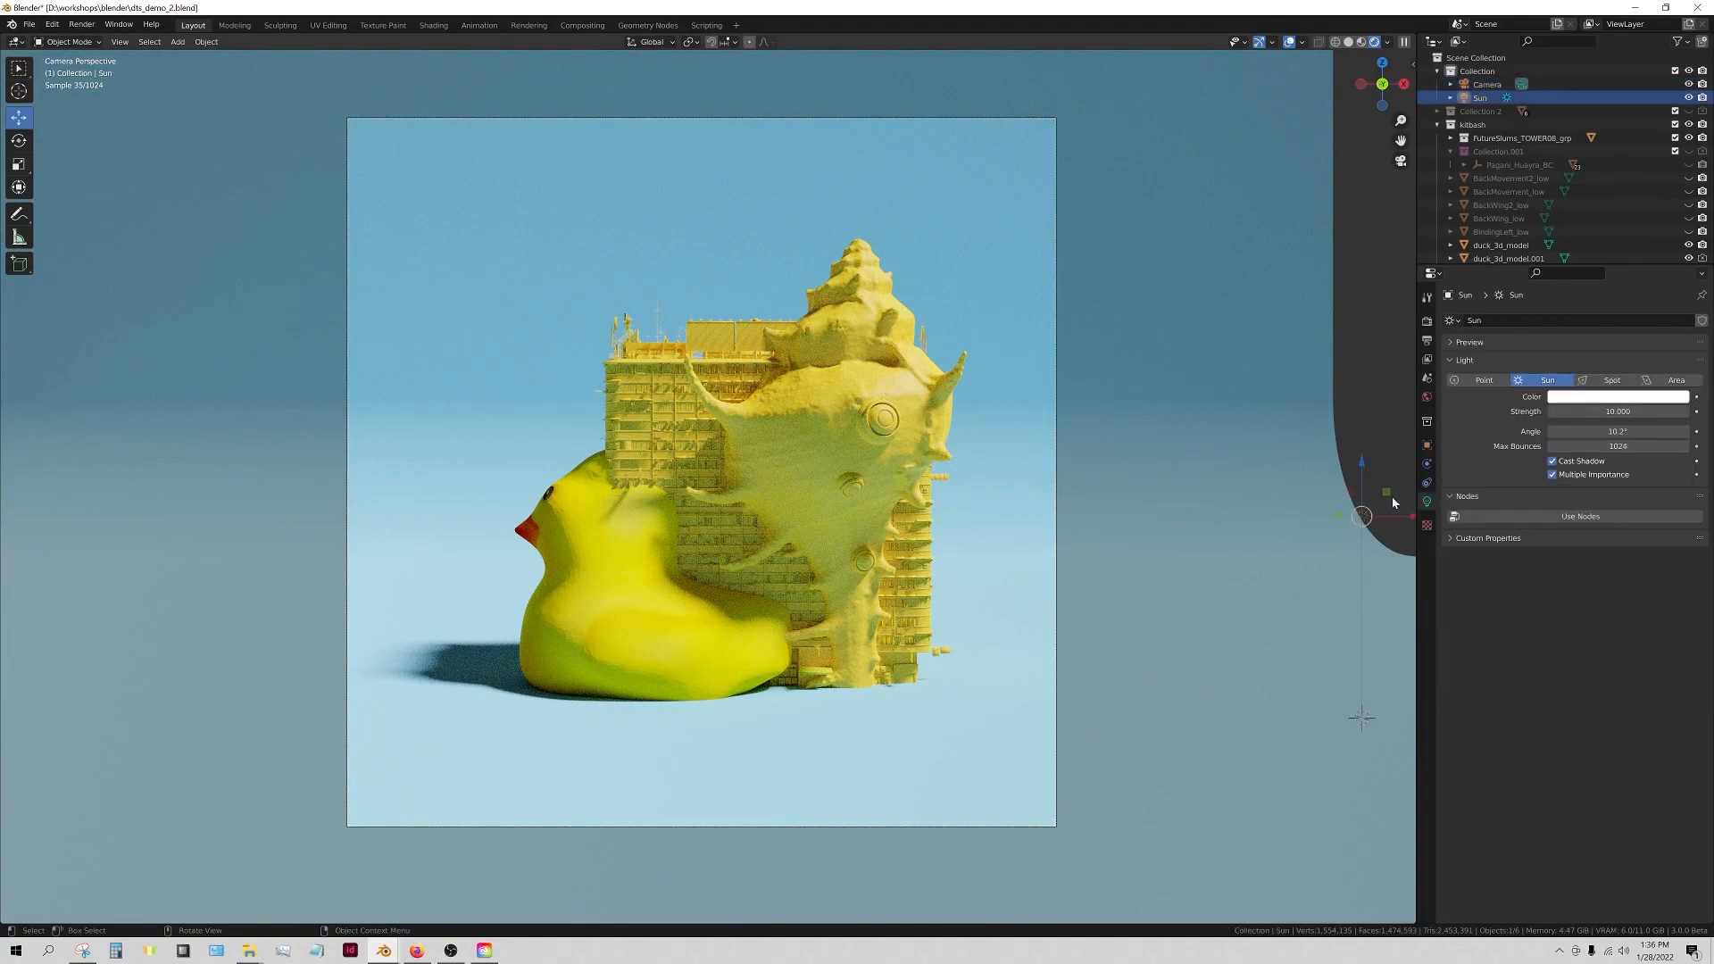
click(1576, 399)
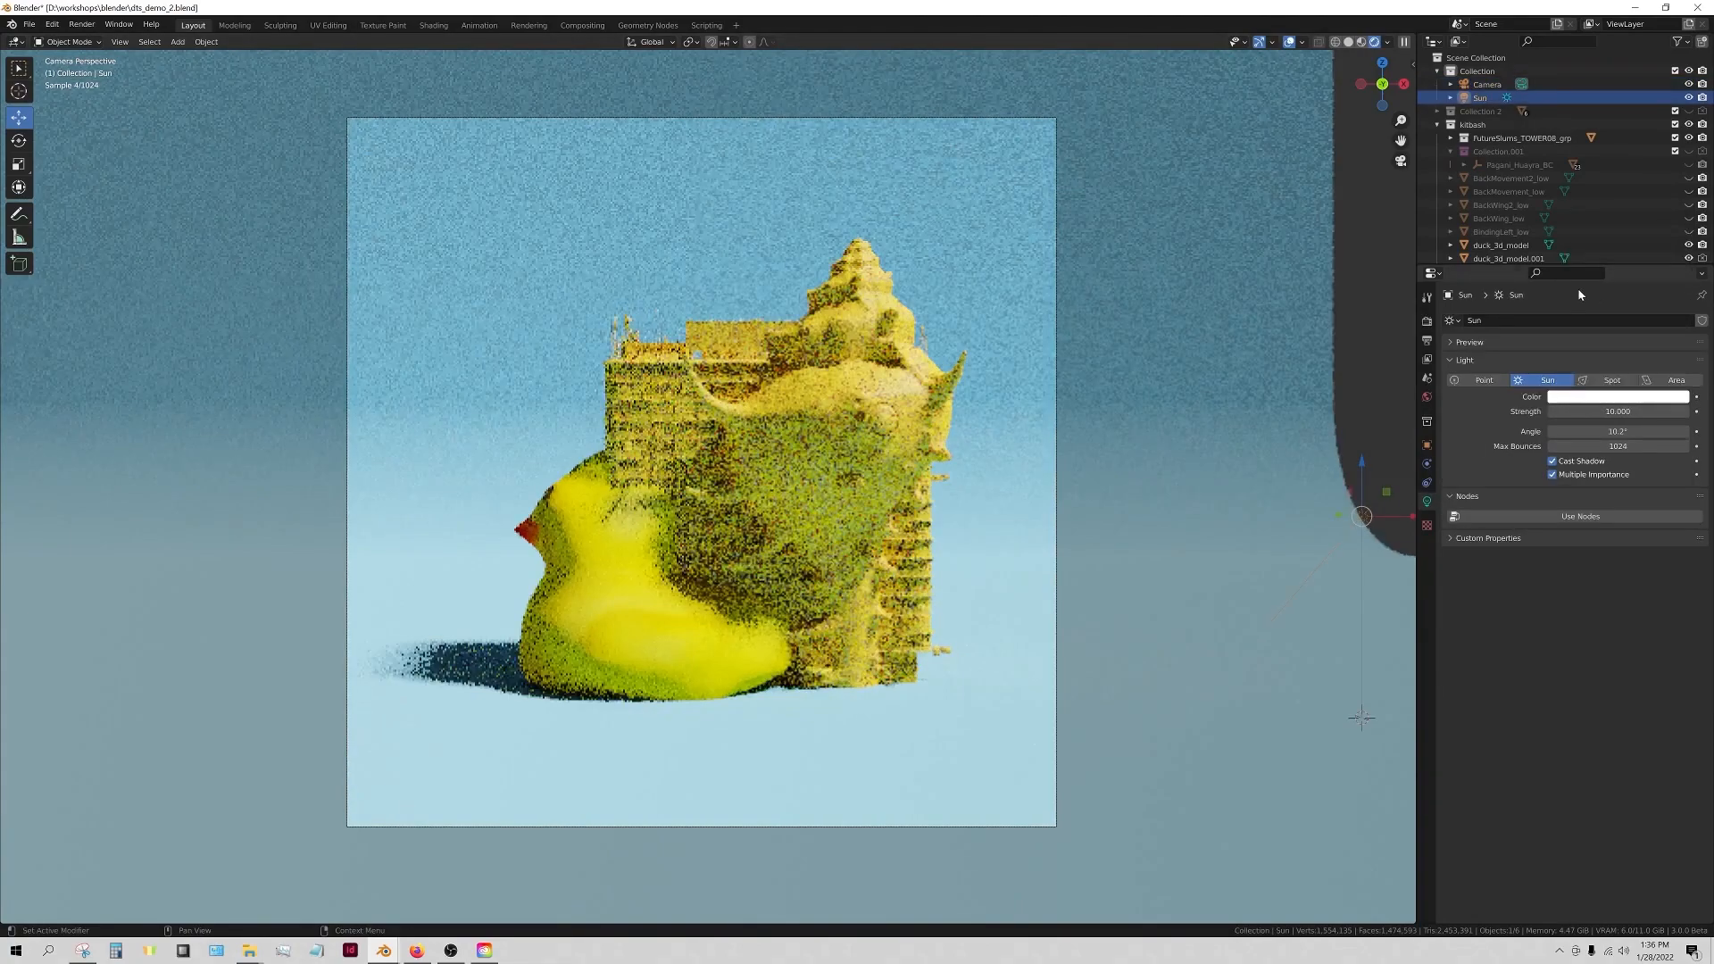
click(1567, 402)
click(1633, 288)
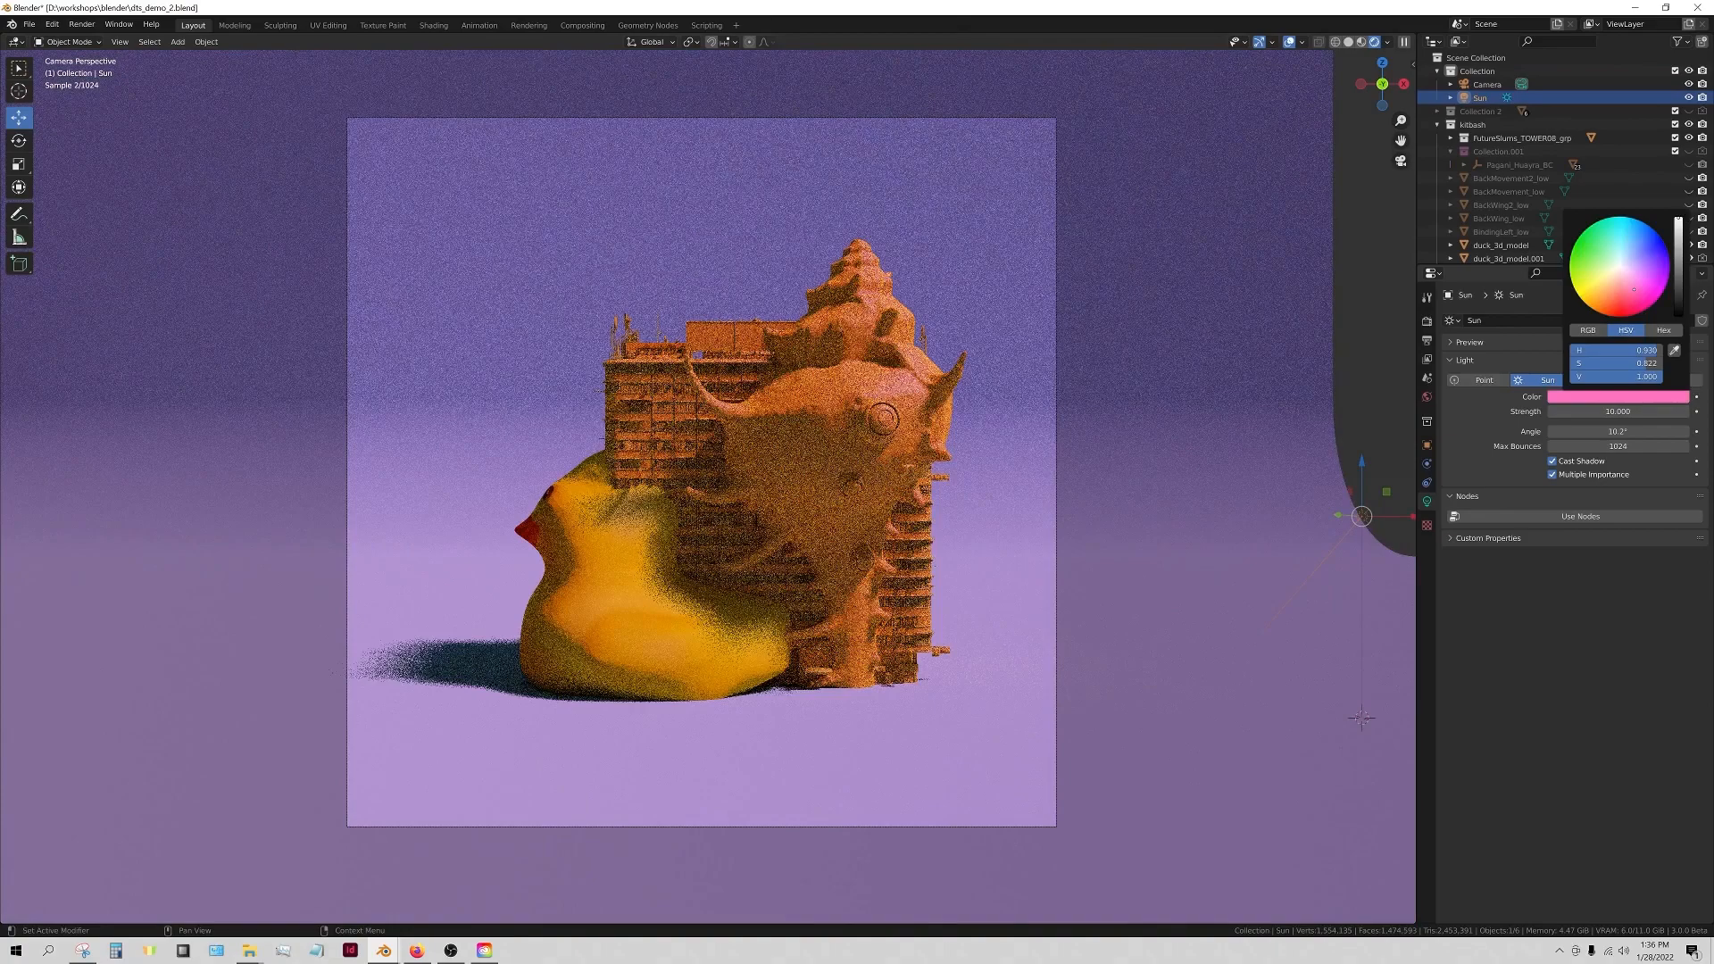
drag(1633, 288, 1618, 266)
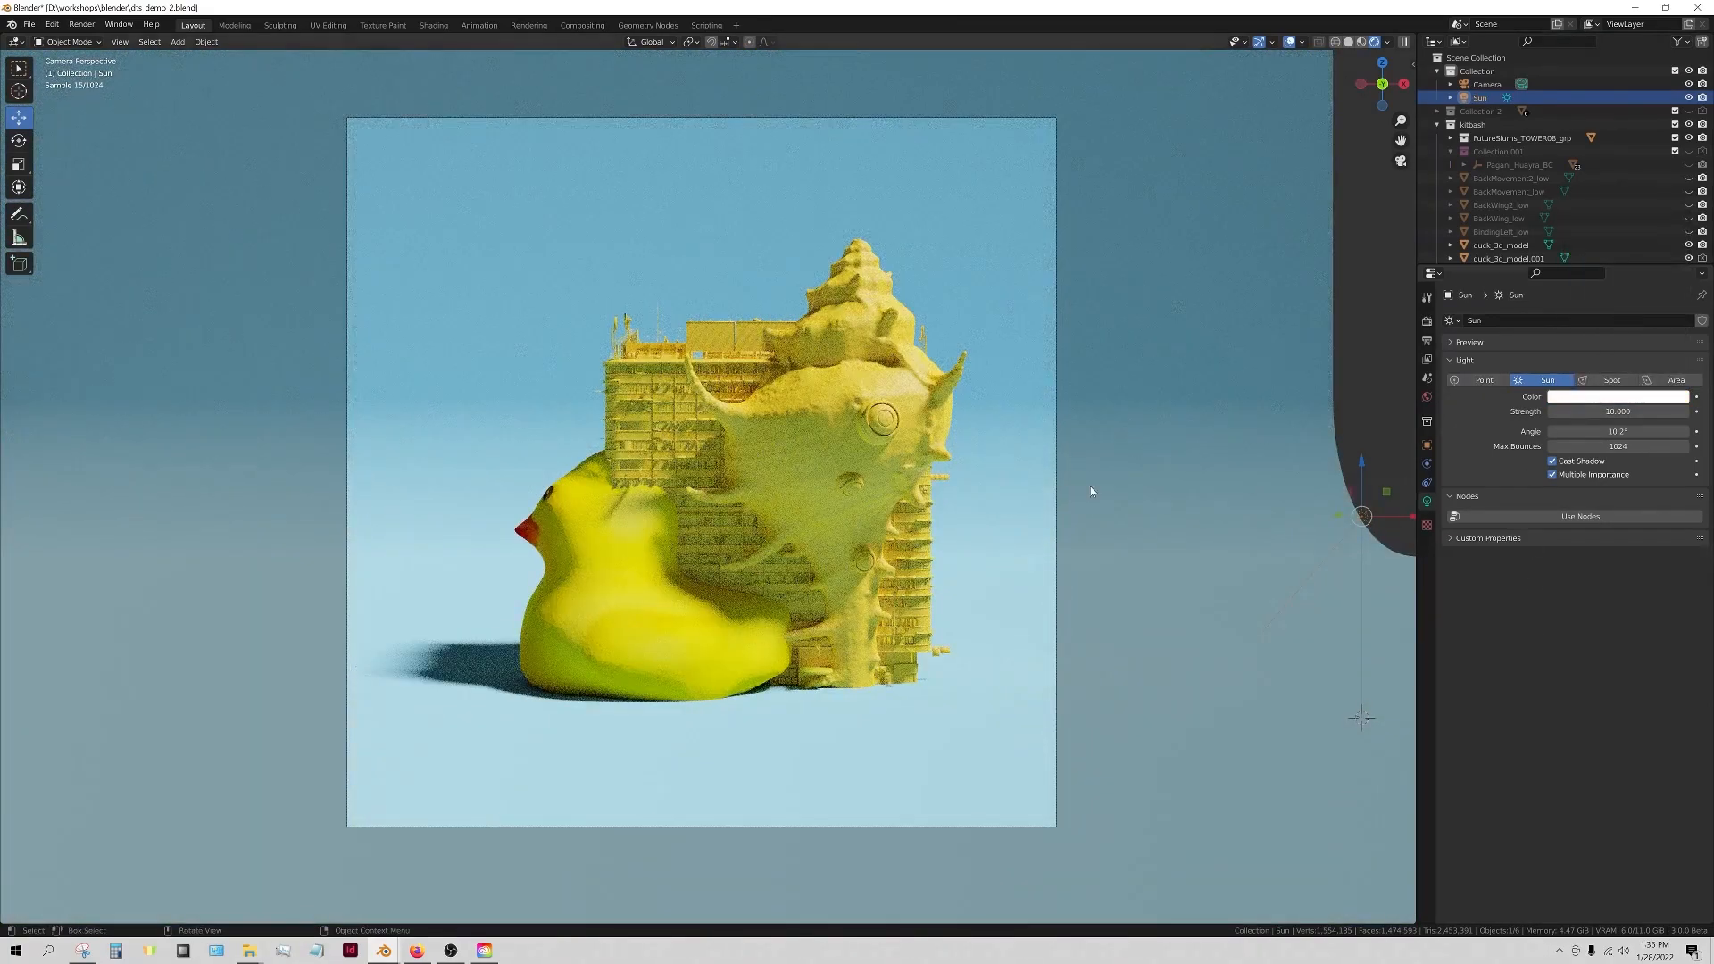
- Compare the location values of the camera and the duck model
click(1486, 83)
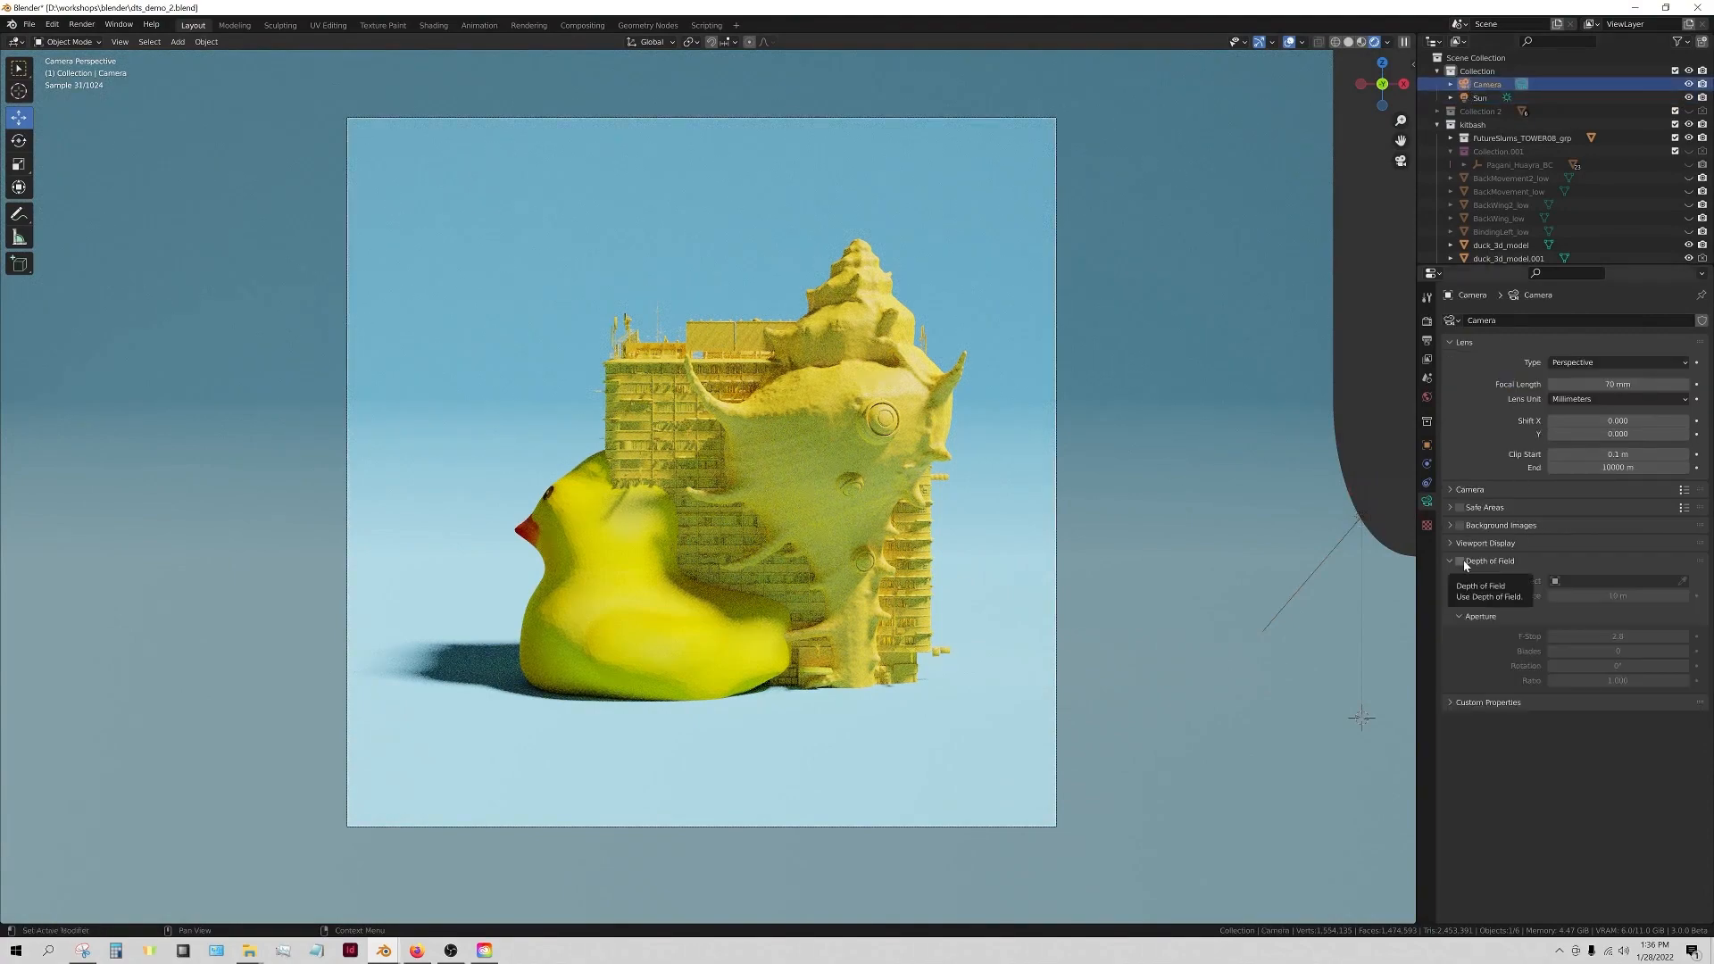
click(1428, 445)
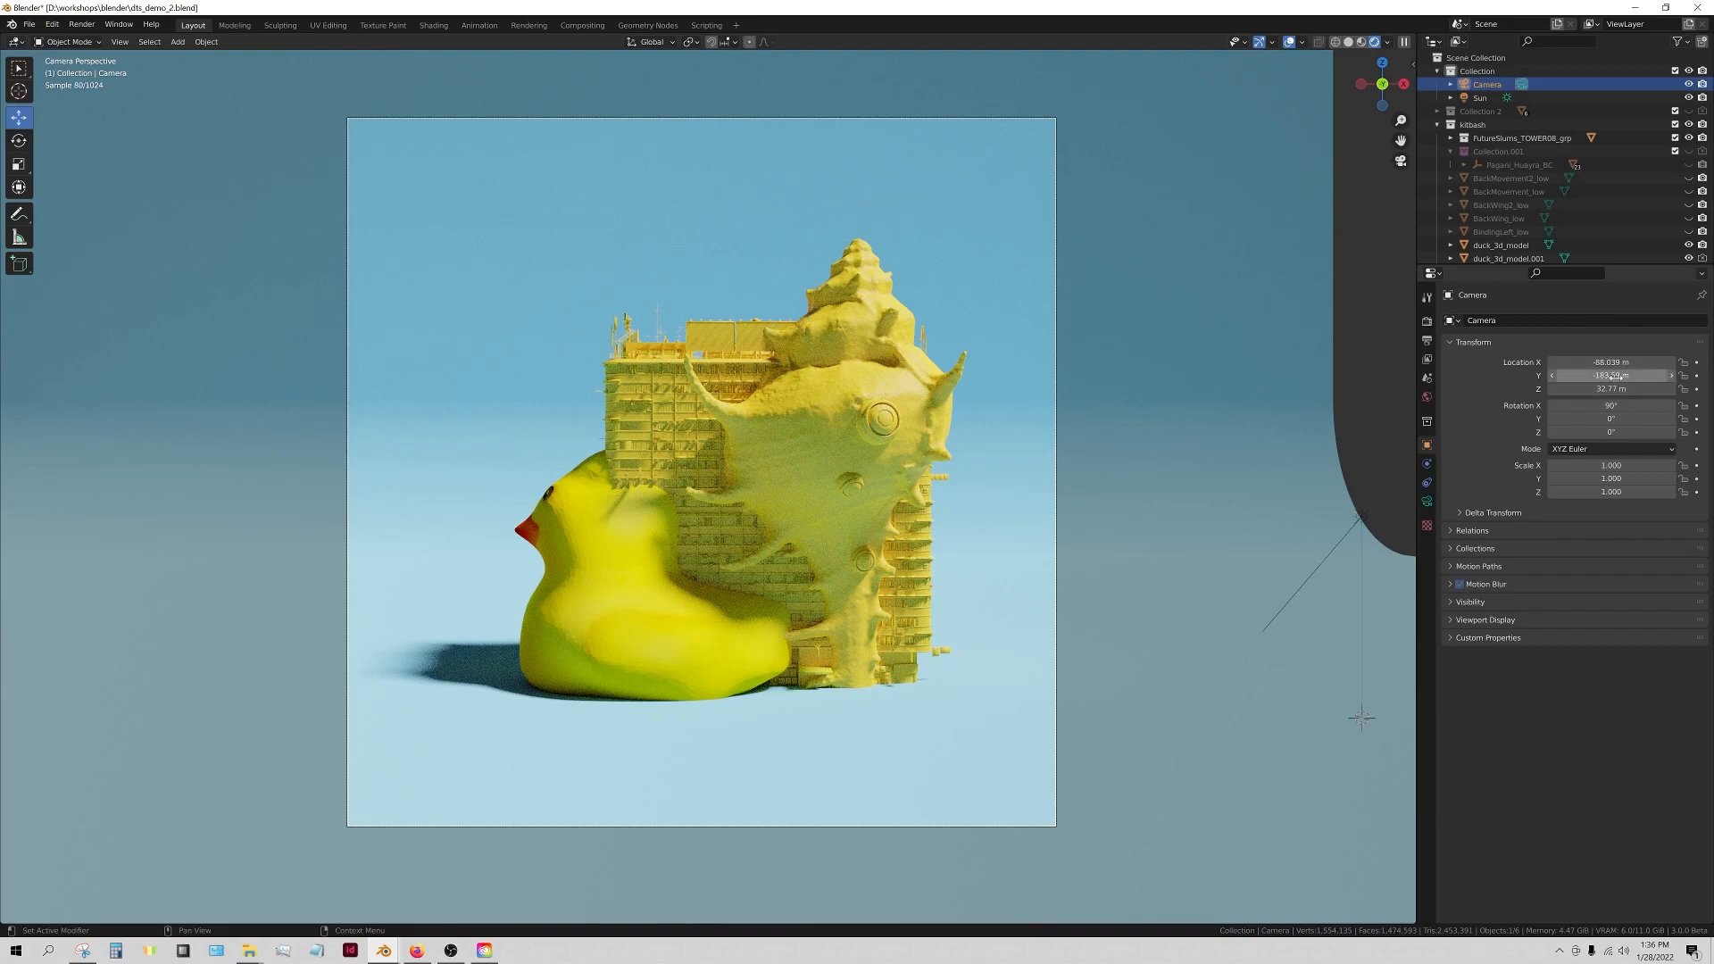
click(664, 623)
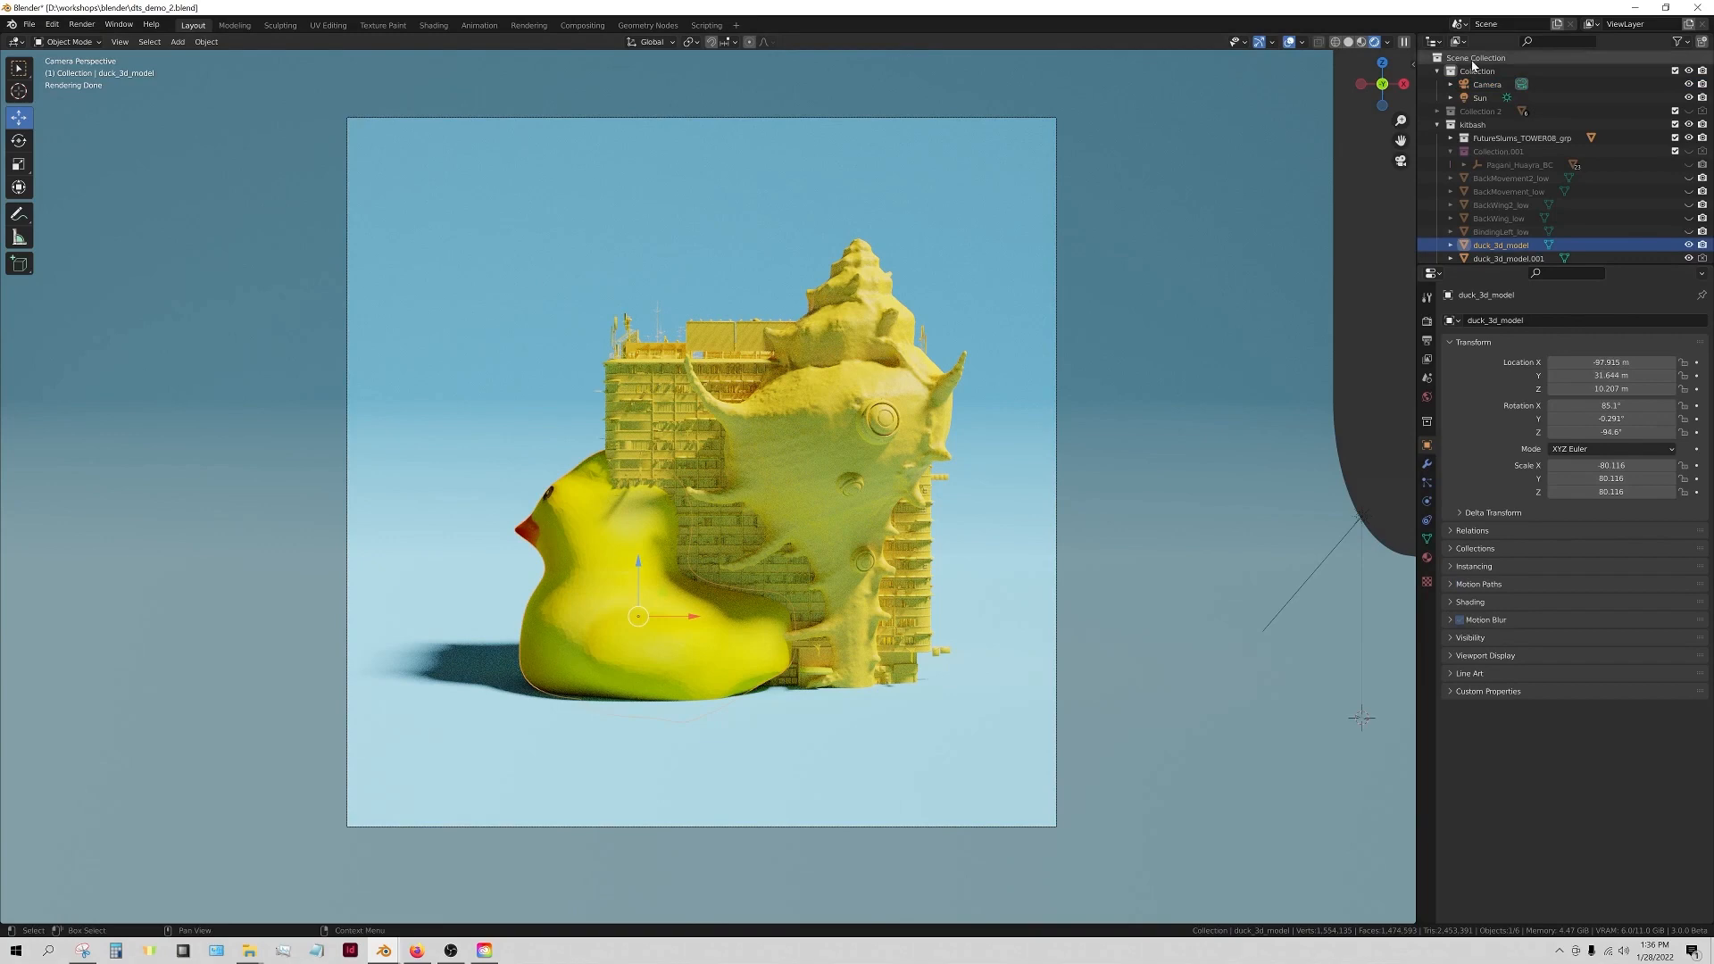
- Enable depth of field on the camera with texturedMesh as the focus object and an f-stop of 0.1
click(1489, 86)
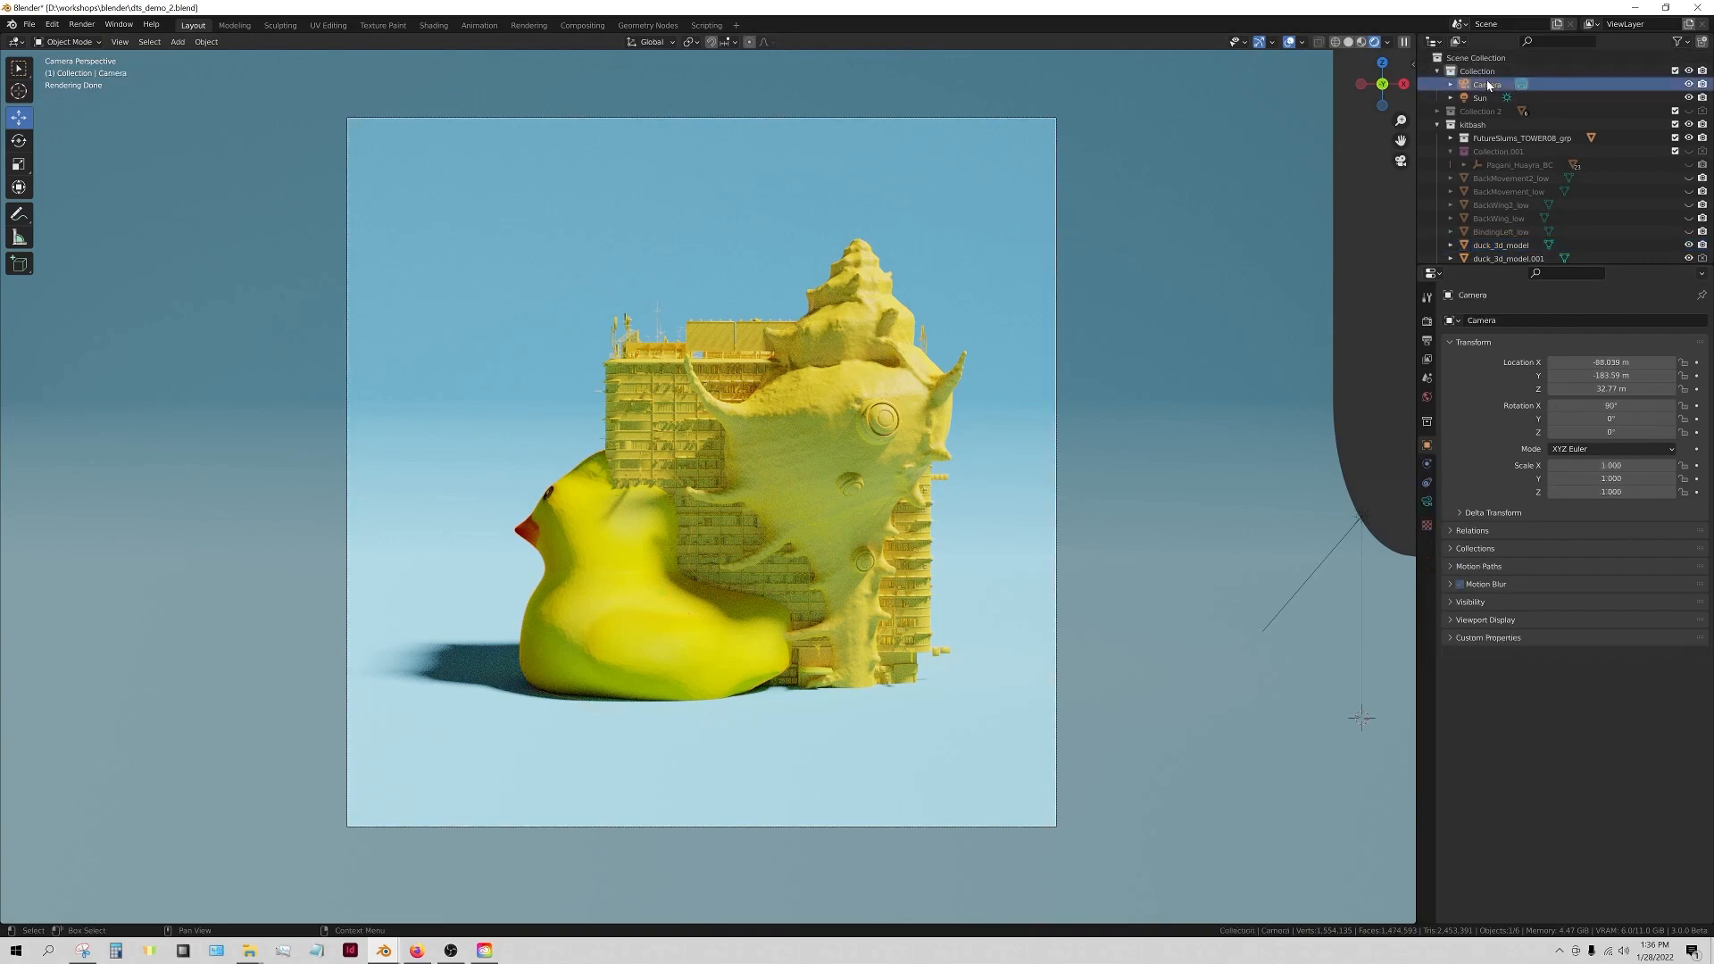
click(1426, 501)
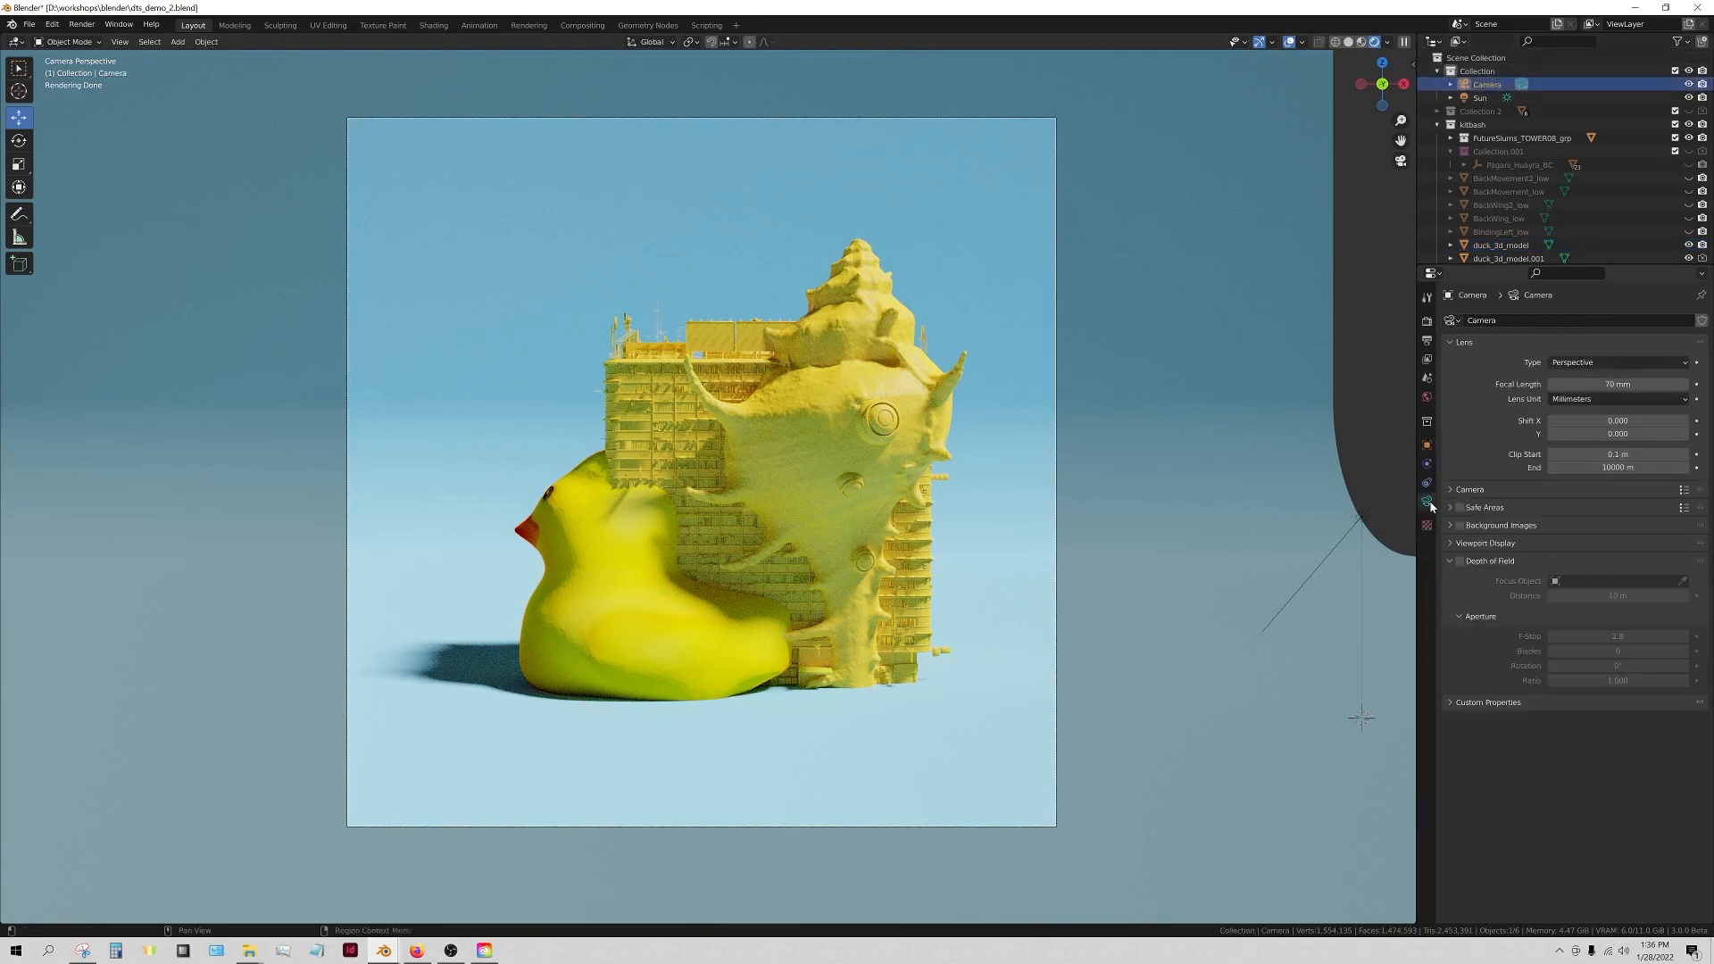
click(1460, 561)
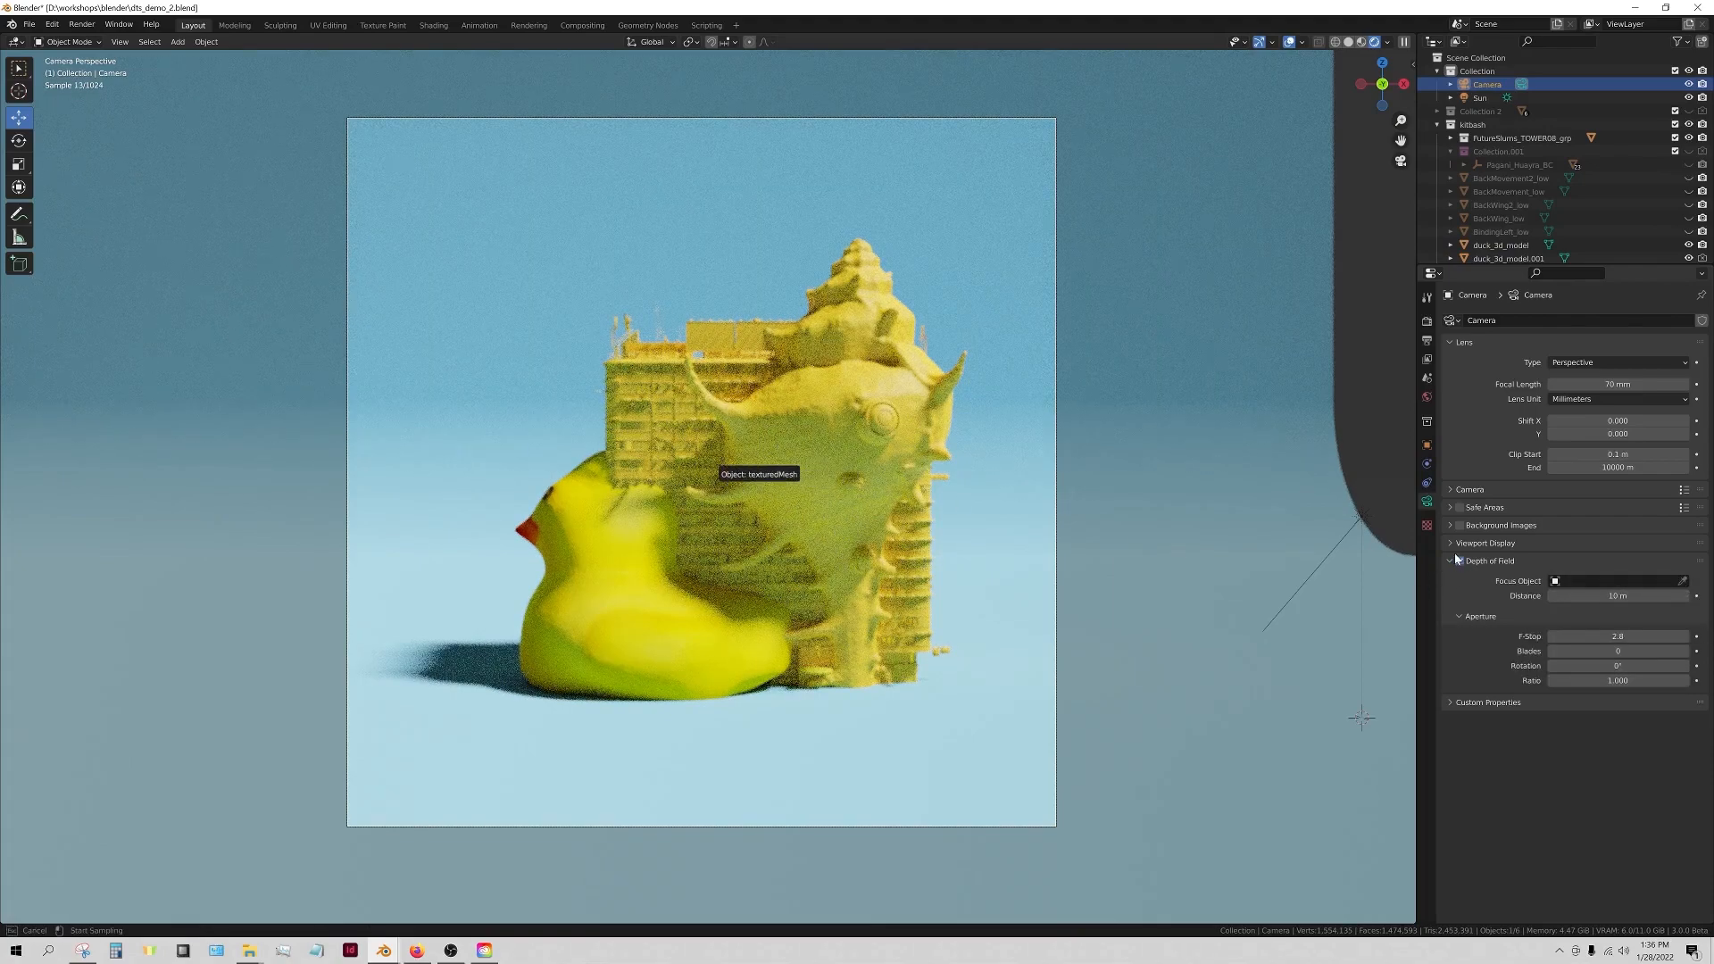
click(655, 482)
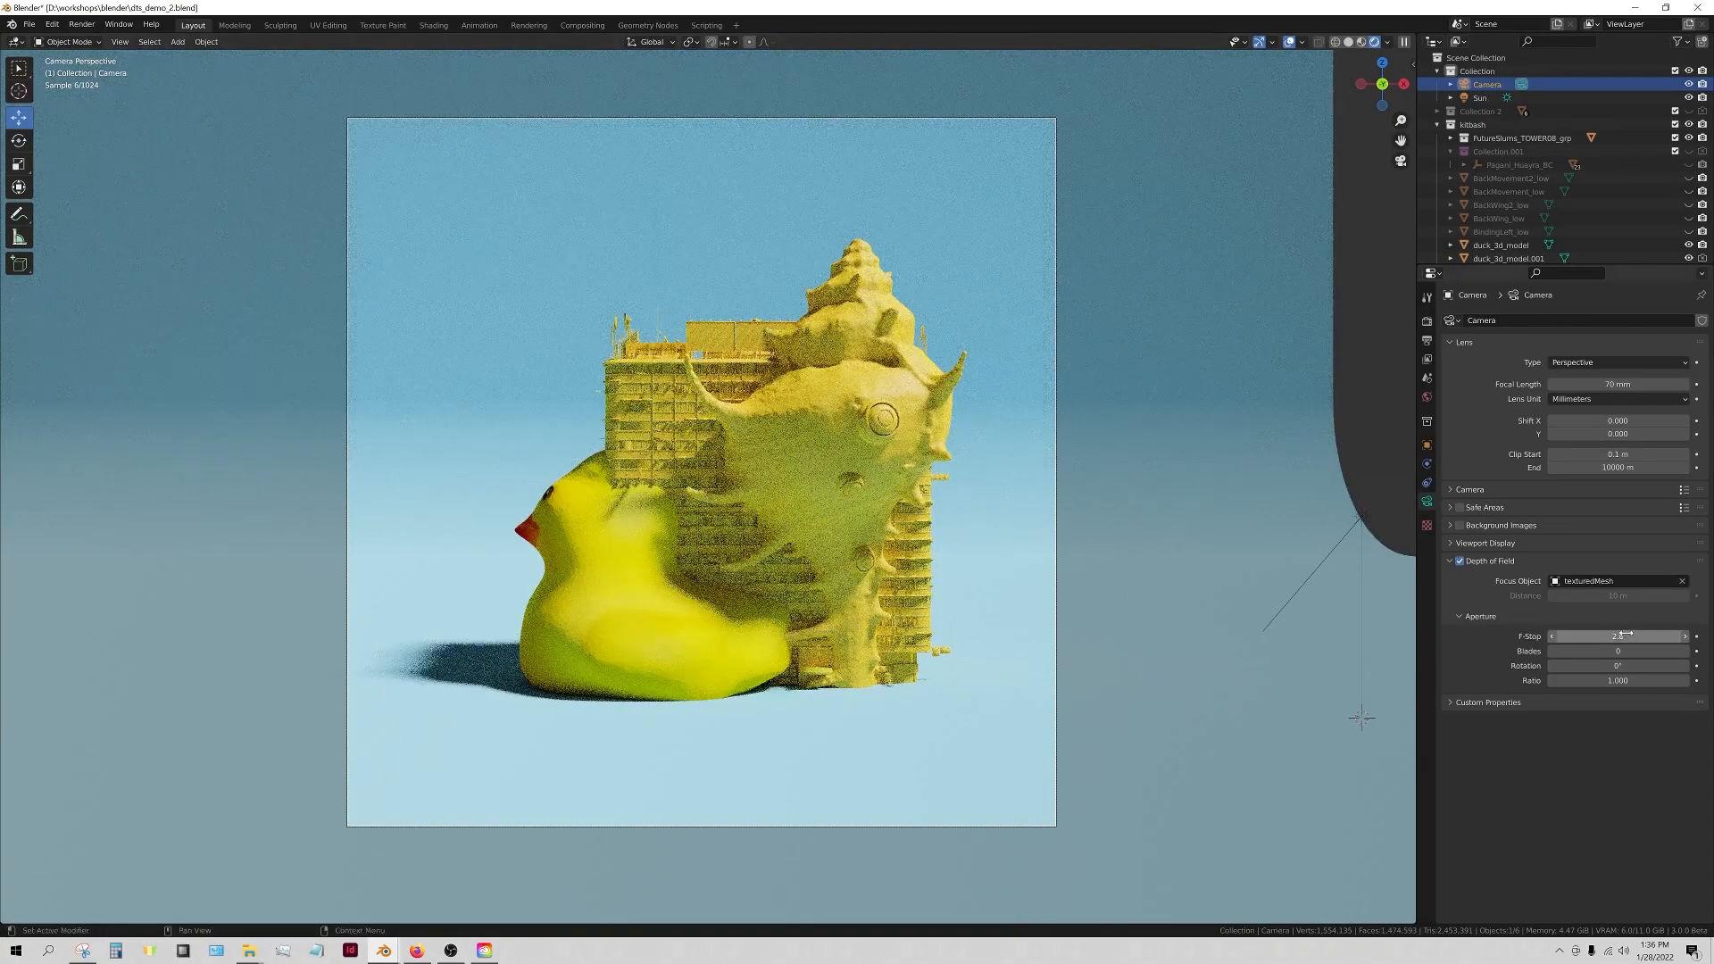
drag(1630, 638, 1549, 639)
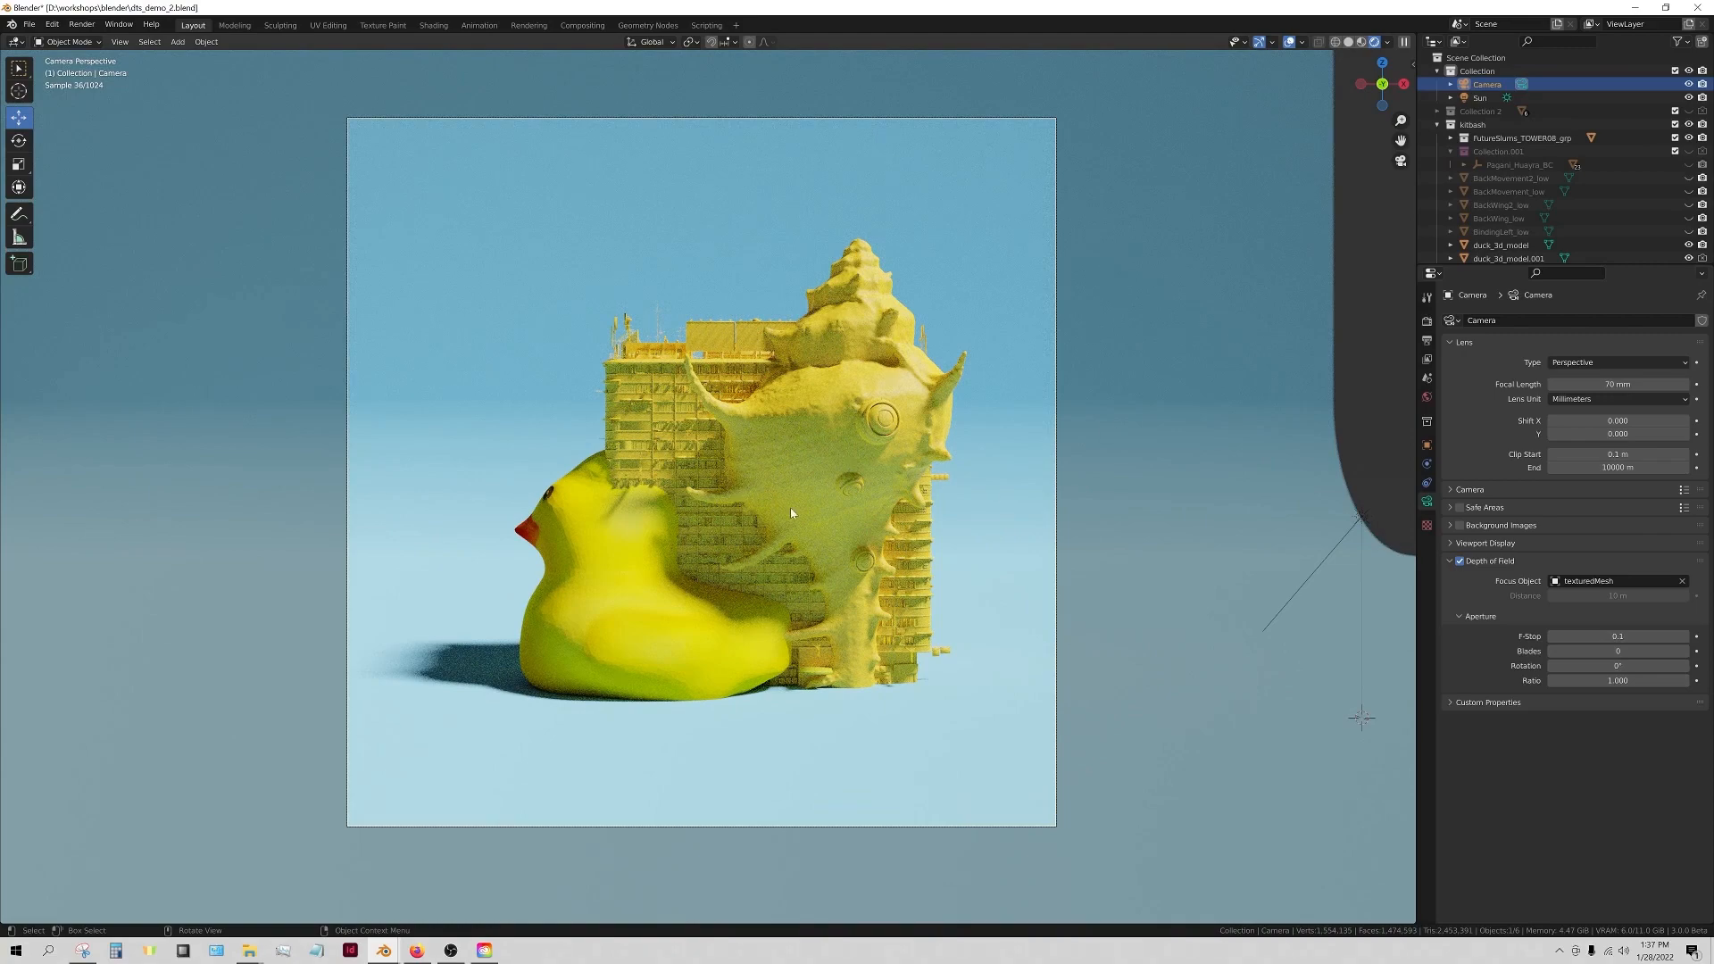
- Turn off the camera's depth of field and show the viewport in solid shading
click(1460, 561)
click(1350, 42)
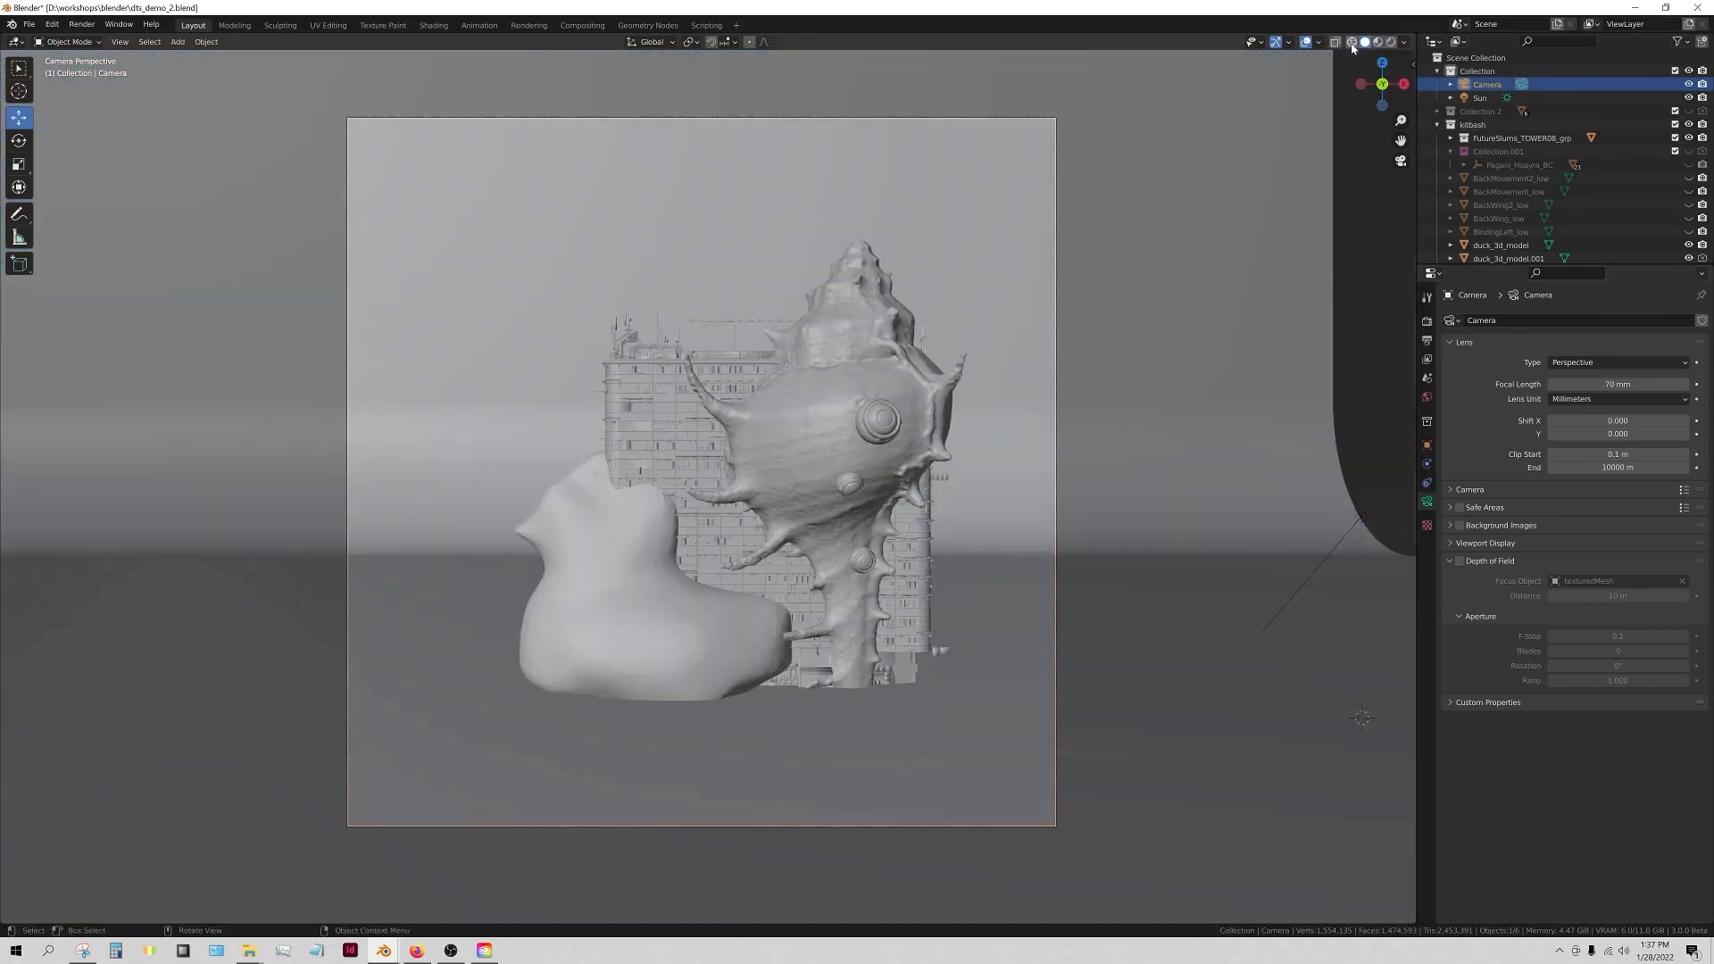
- Scale the shell, tower and duck down together to about 0.22 and lower them onto the backdrop floor
click(881, 537)
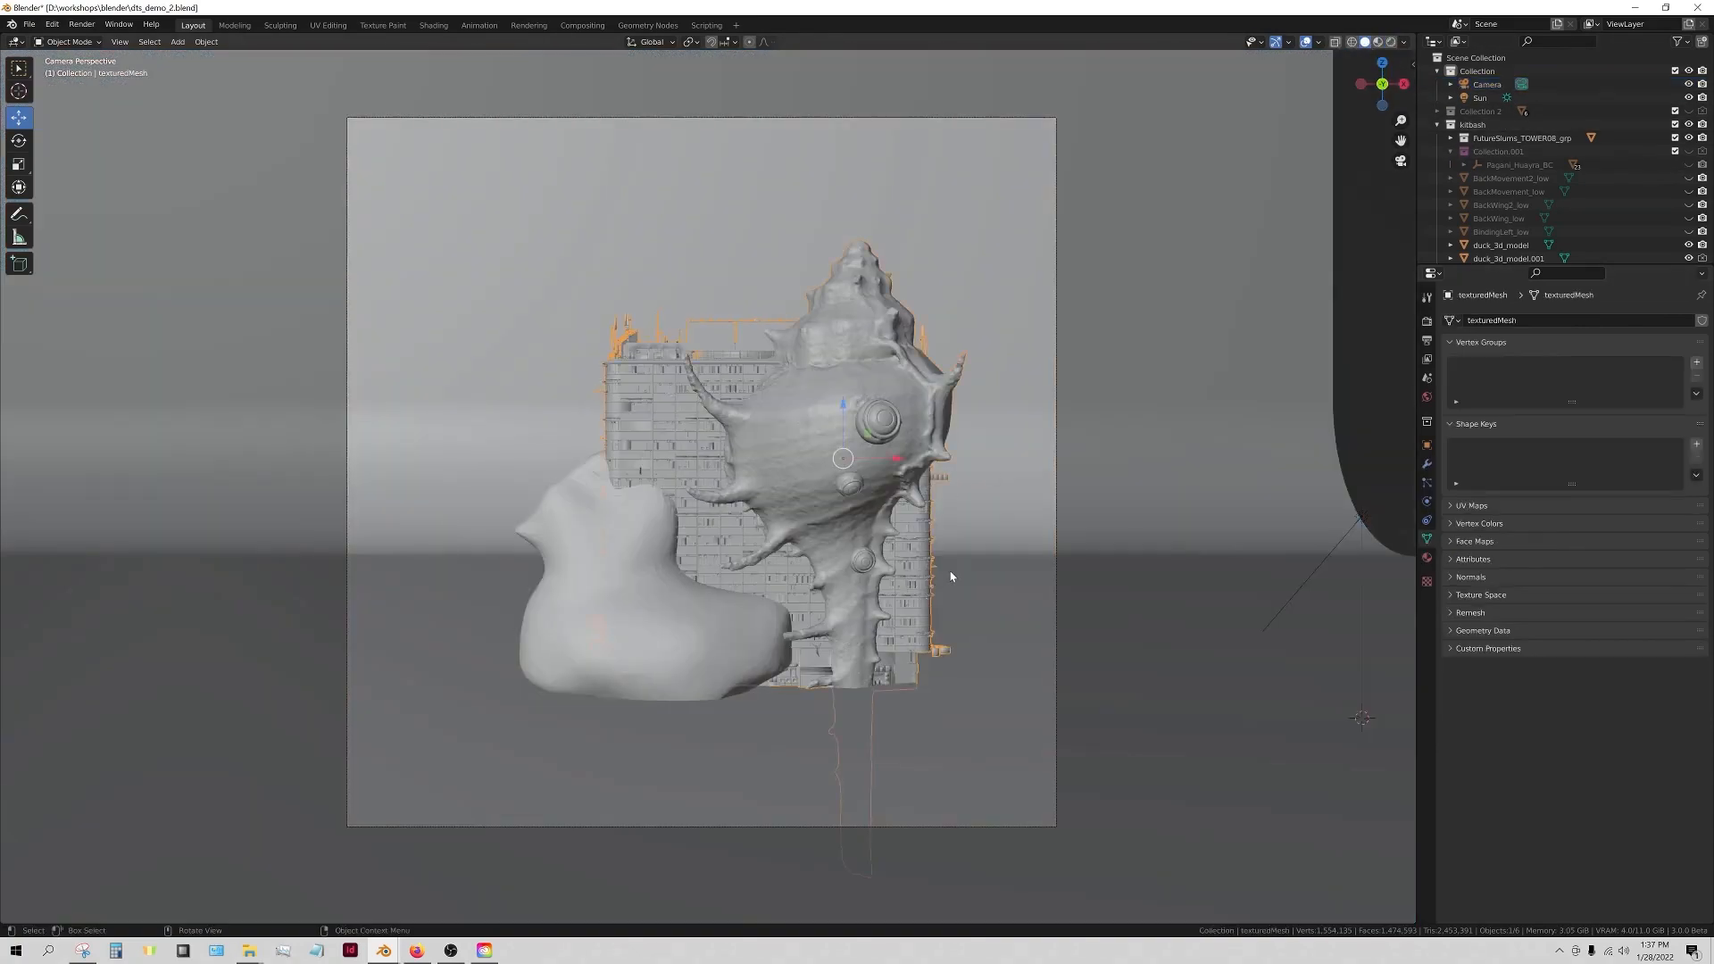
key(s)
click(919, 581)
shift+click(676, 634)
key(s)
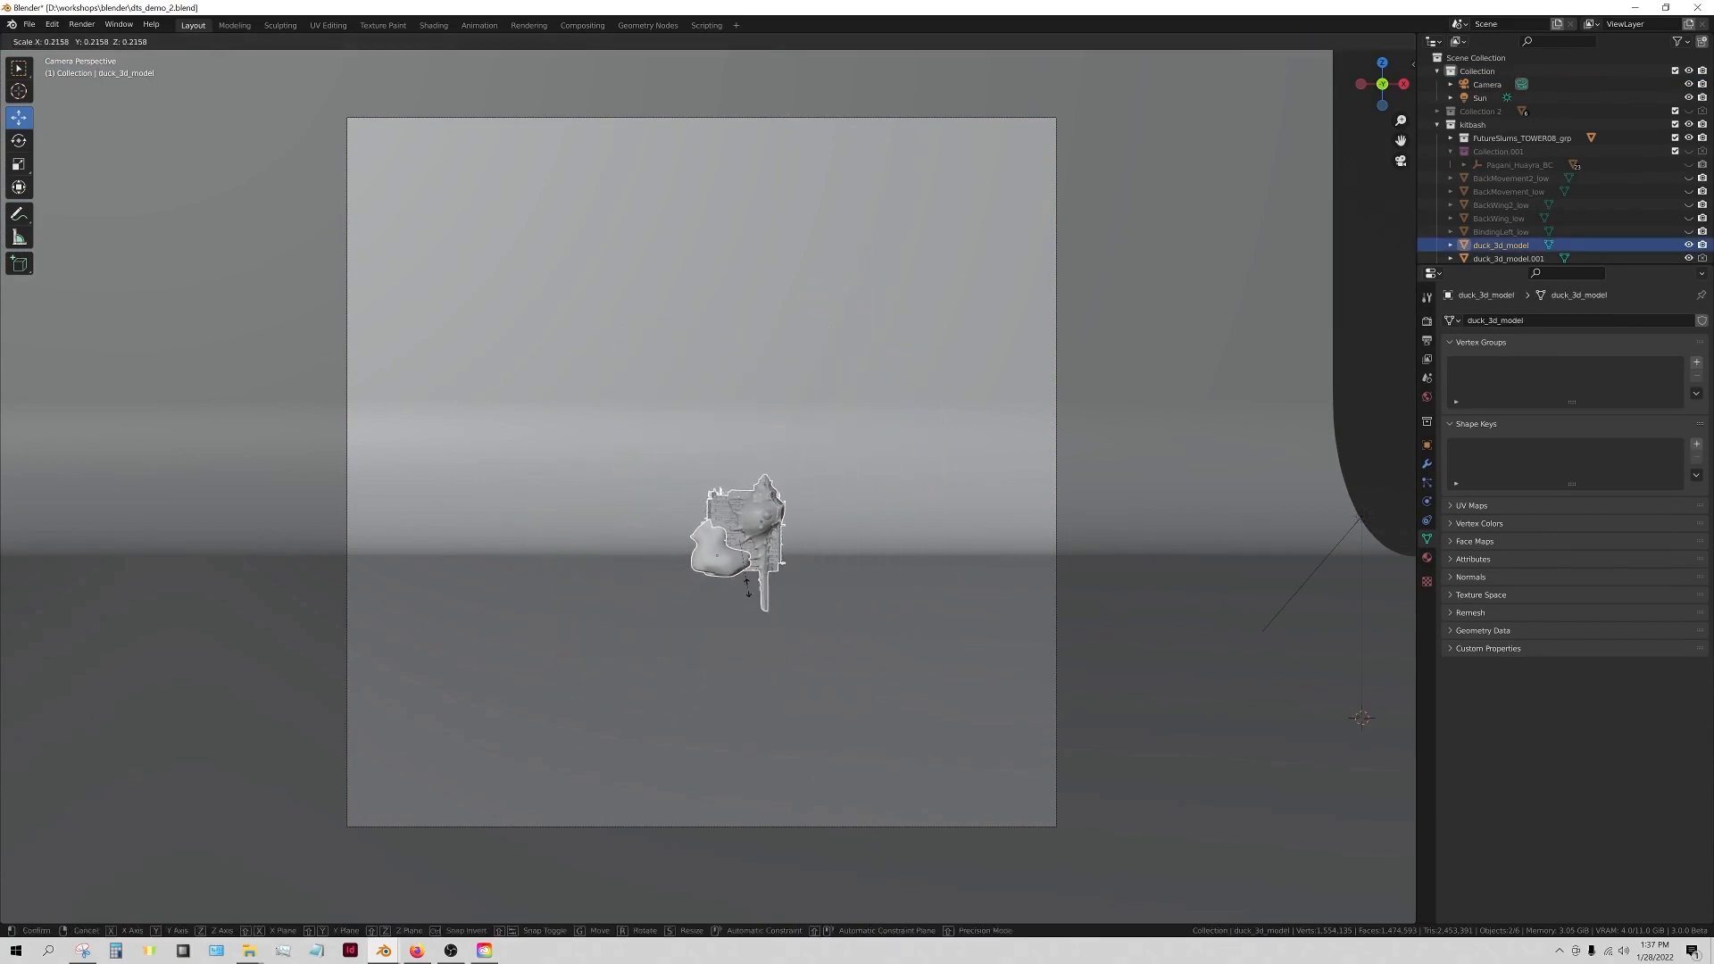
click(748, 593)
drag(736, 492, 723, 604)
- Lock the camera to the view and reframe it closely around the scaled-down models
click(1486, 84)
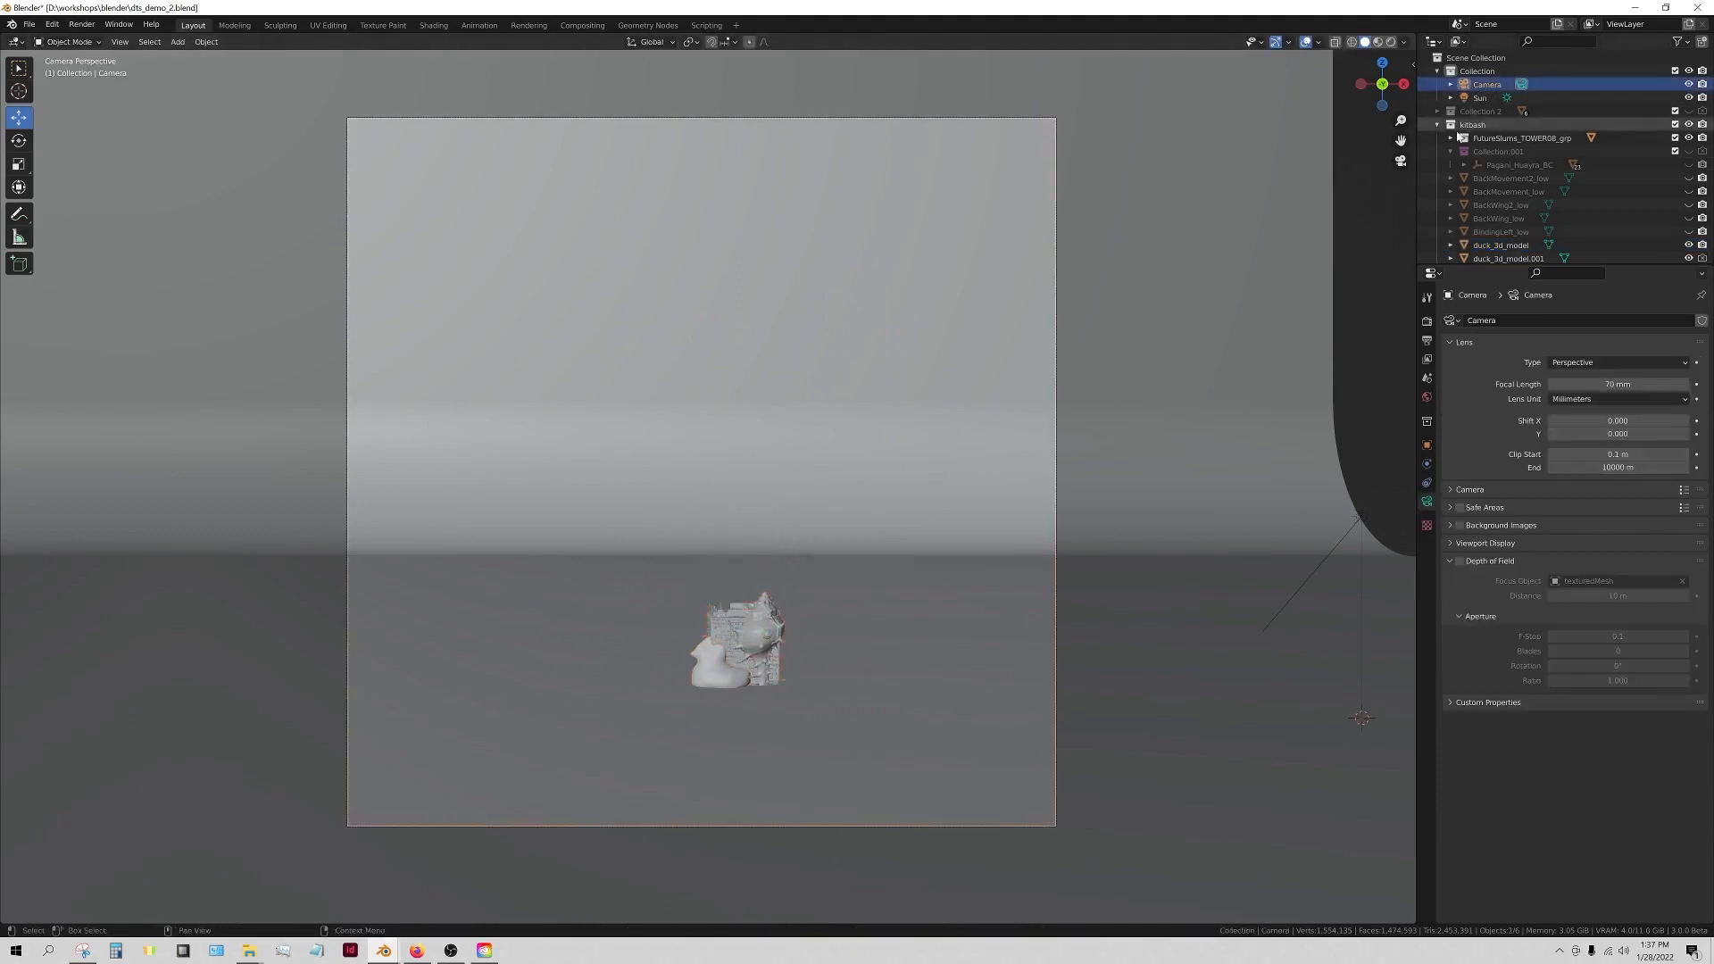
click(1400, 161)
click(1401, 161)
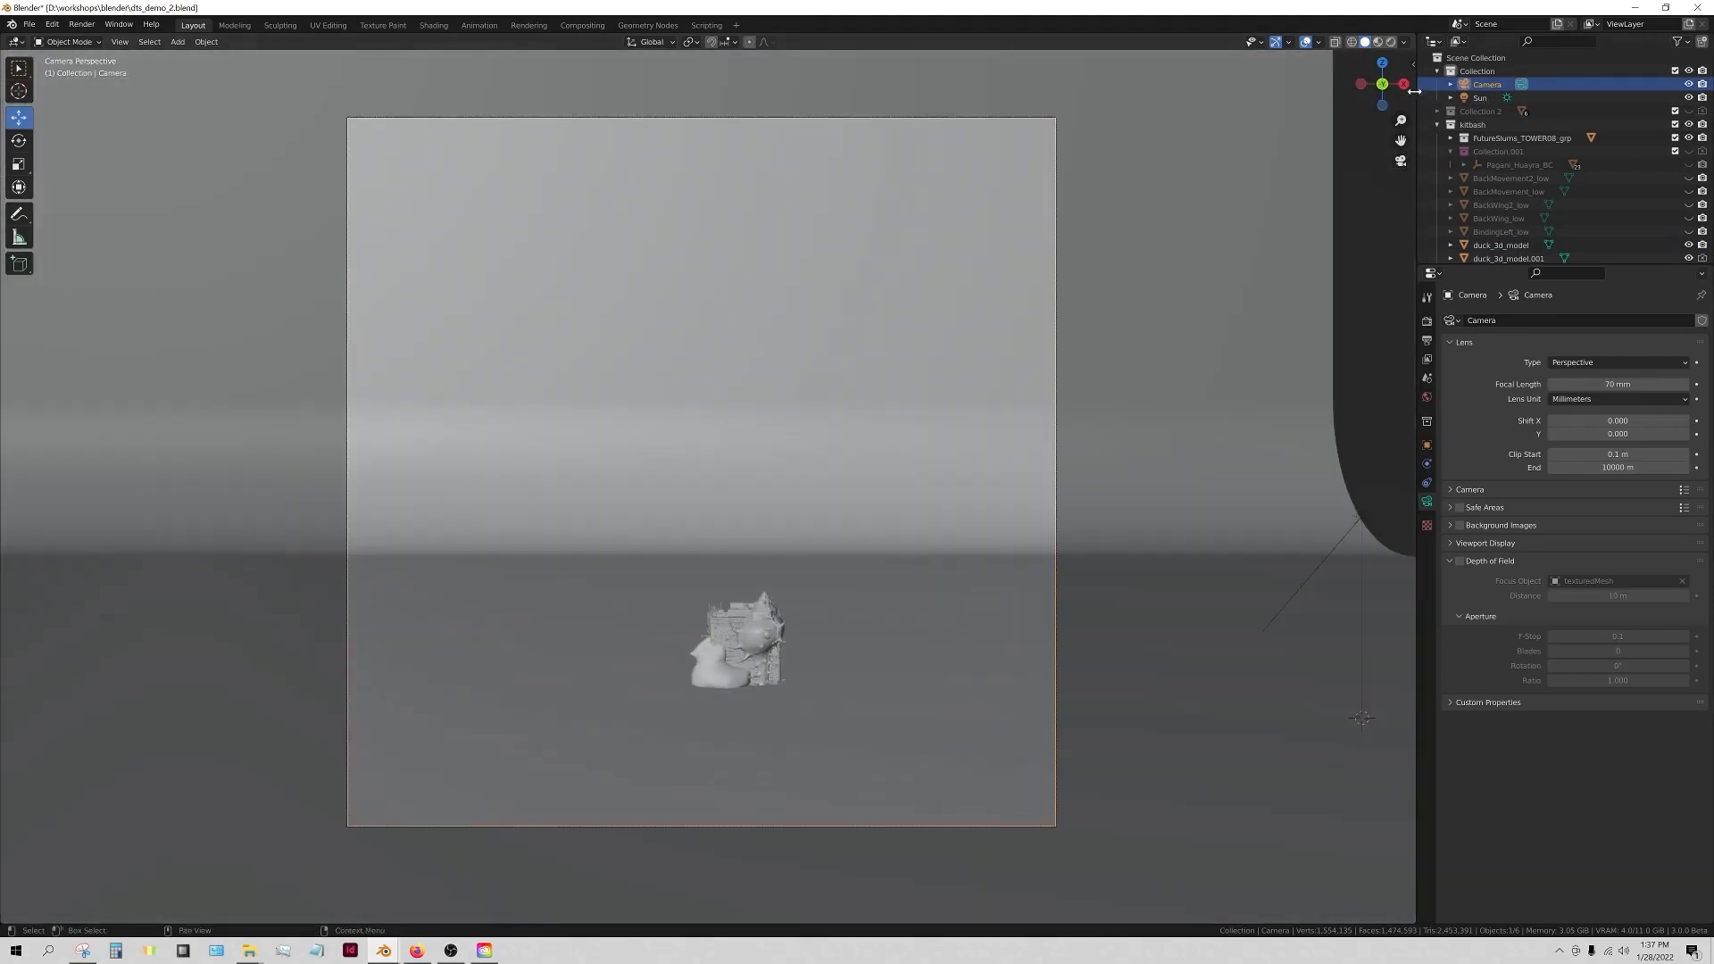
key(n)
click(1332, 225)
scroll(902, 517, up, 6)
shift+middle_drag(895, 534, 828, 305)
scroll(812, 491, up, 3)
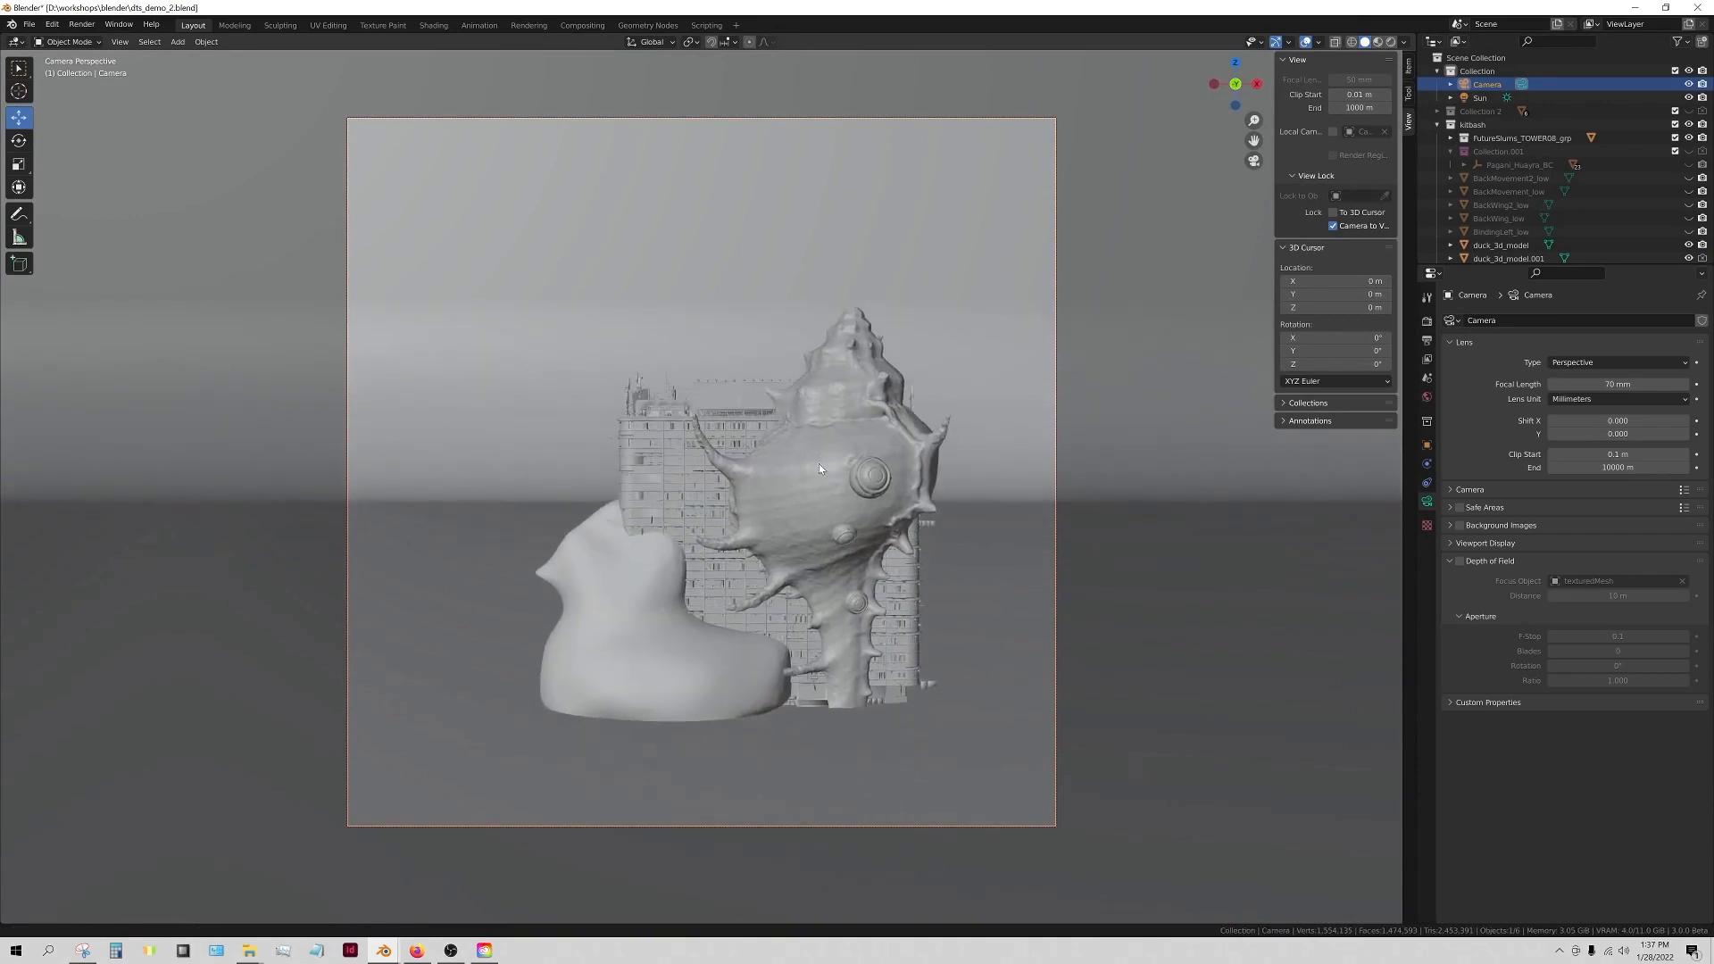
- In rendered shading, adjust the camera's location to about X -83.7 m and Z 6.67 m
click(1391, 42)
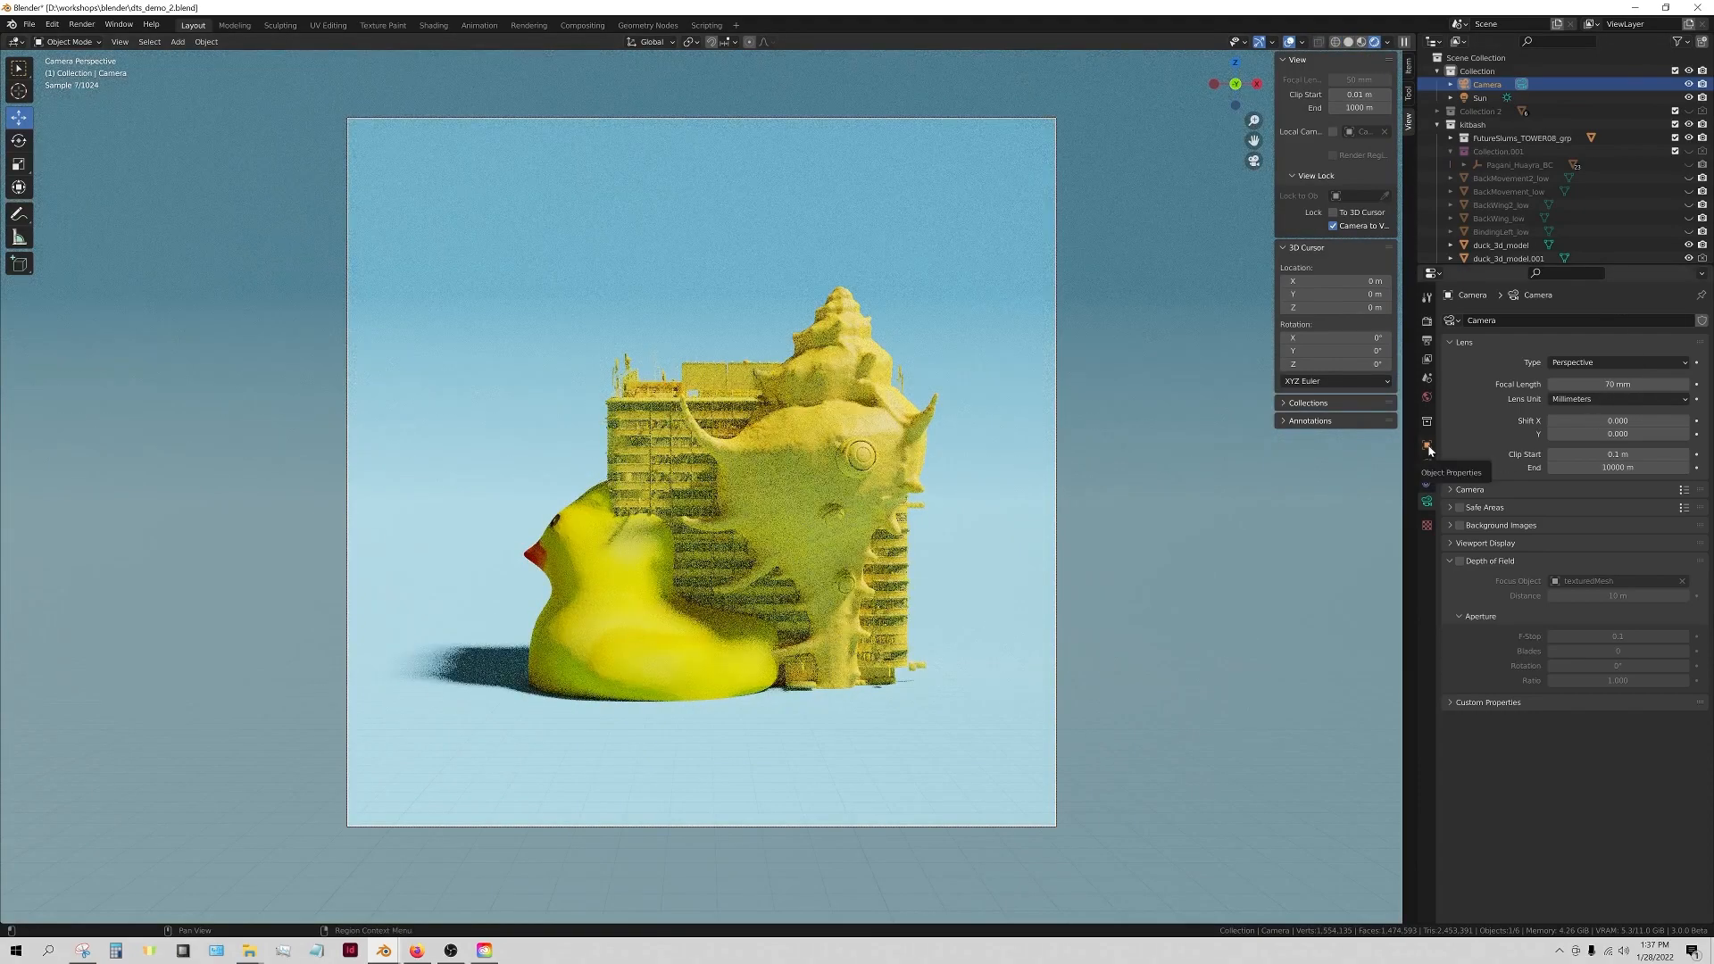
click(1429, 449)
drag(1611, 389, 1573, 363)
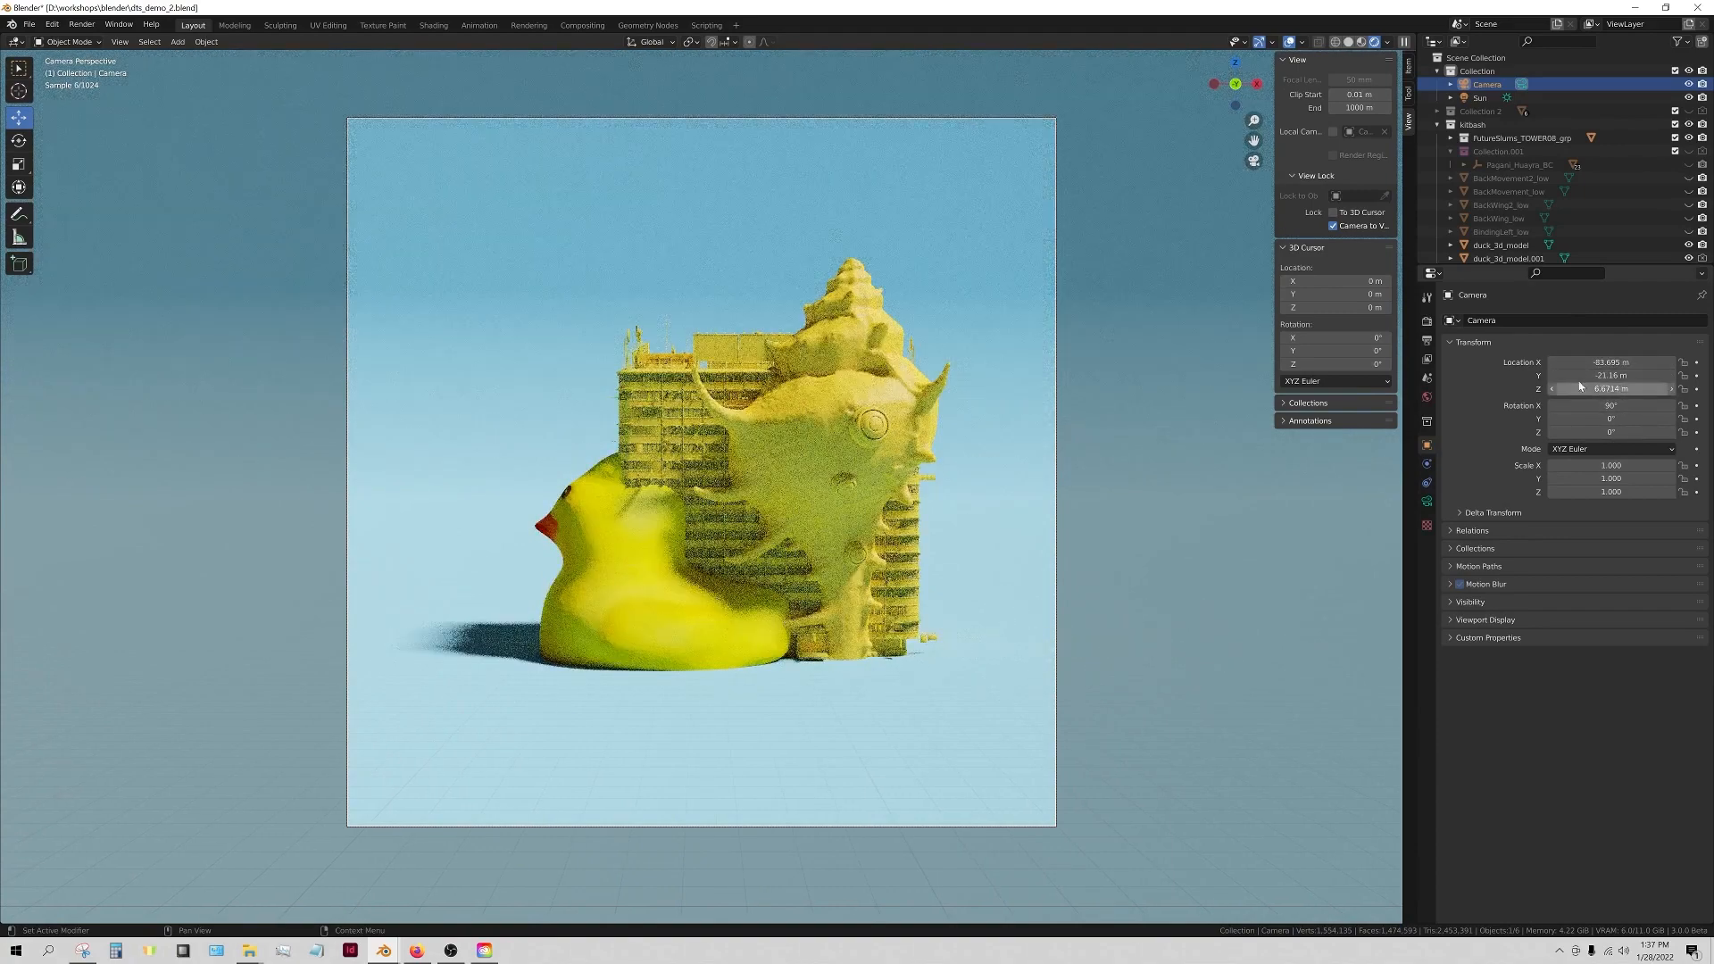
- Turn the camera's depth of field back on
click(880, 429)
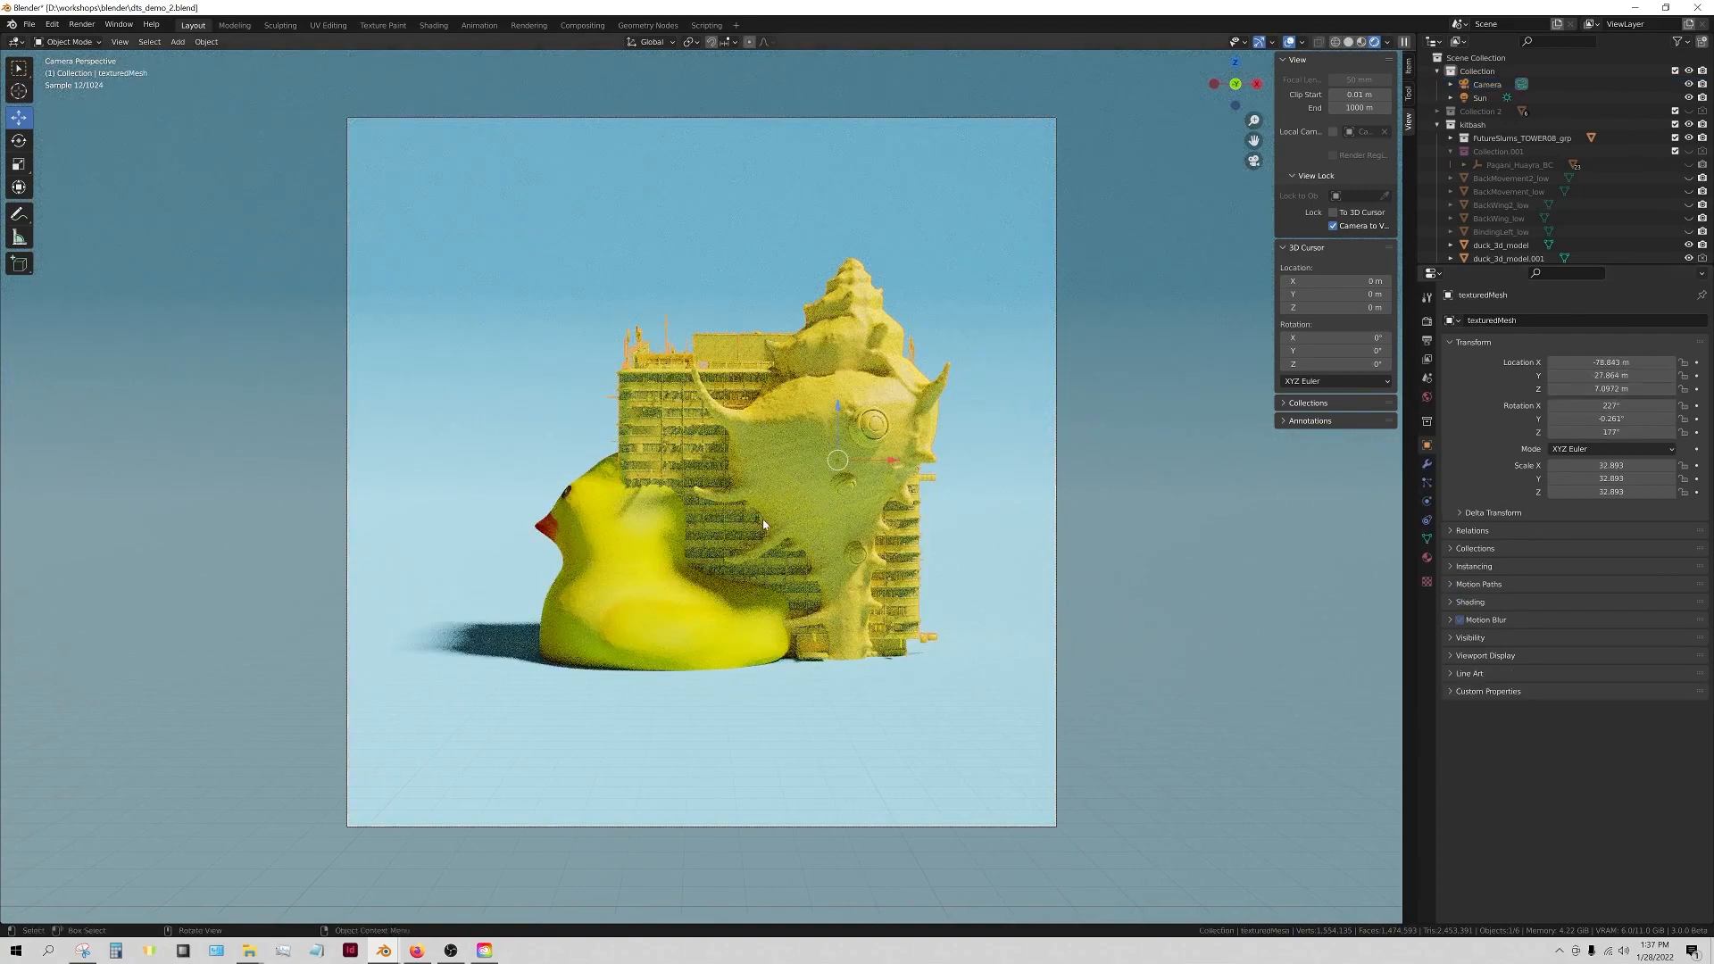
click(1486, 84)
click(1426, 504)
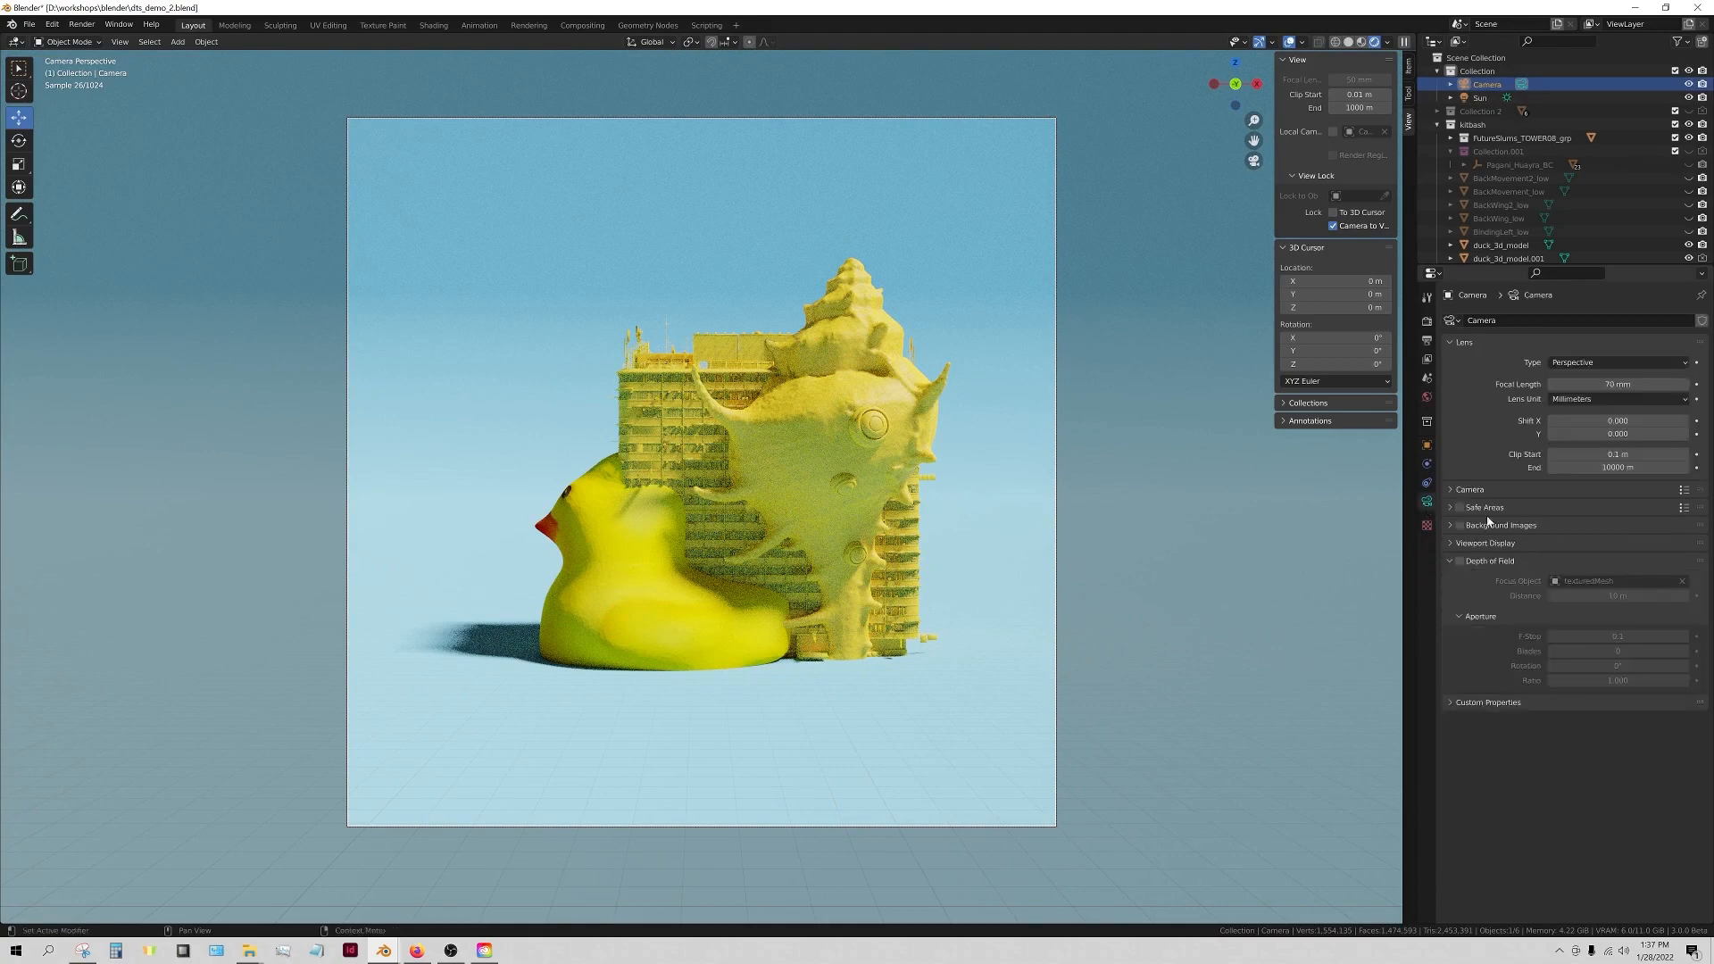
click(1460, 560)
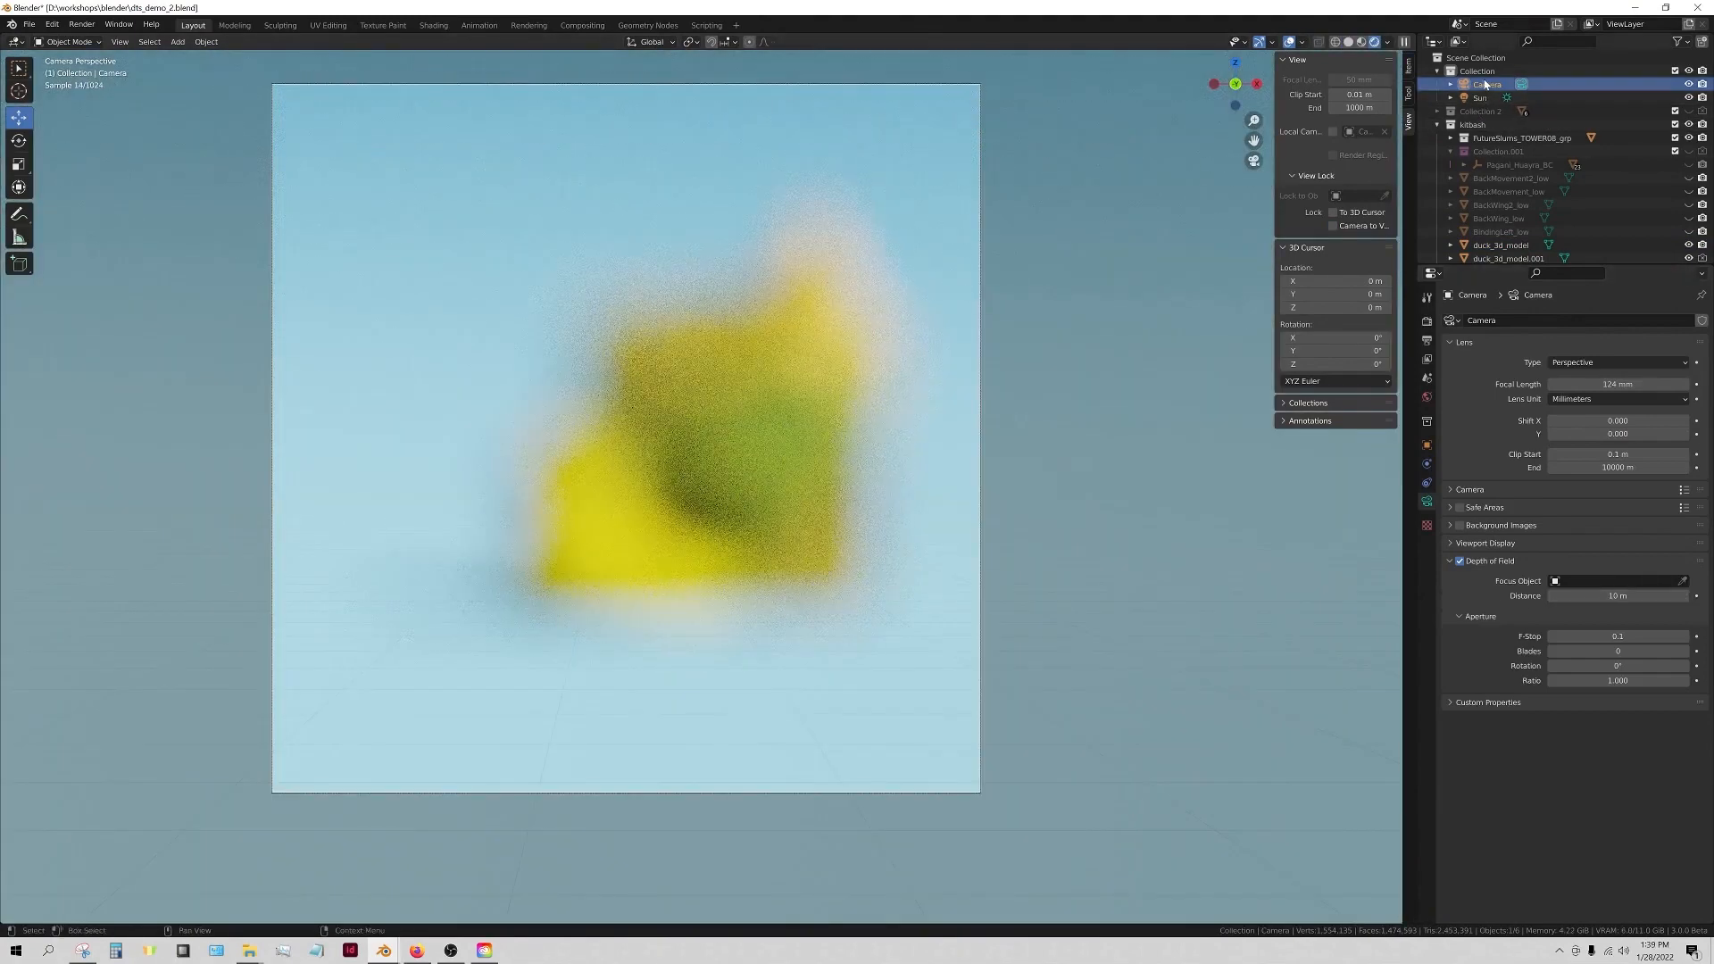
- Set the camera's depth of field to a focus distance of 16 m and an f-stop of 0.3
click(1426, 444)
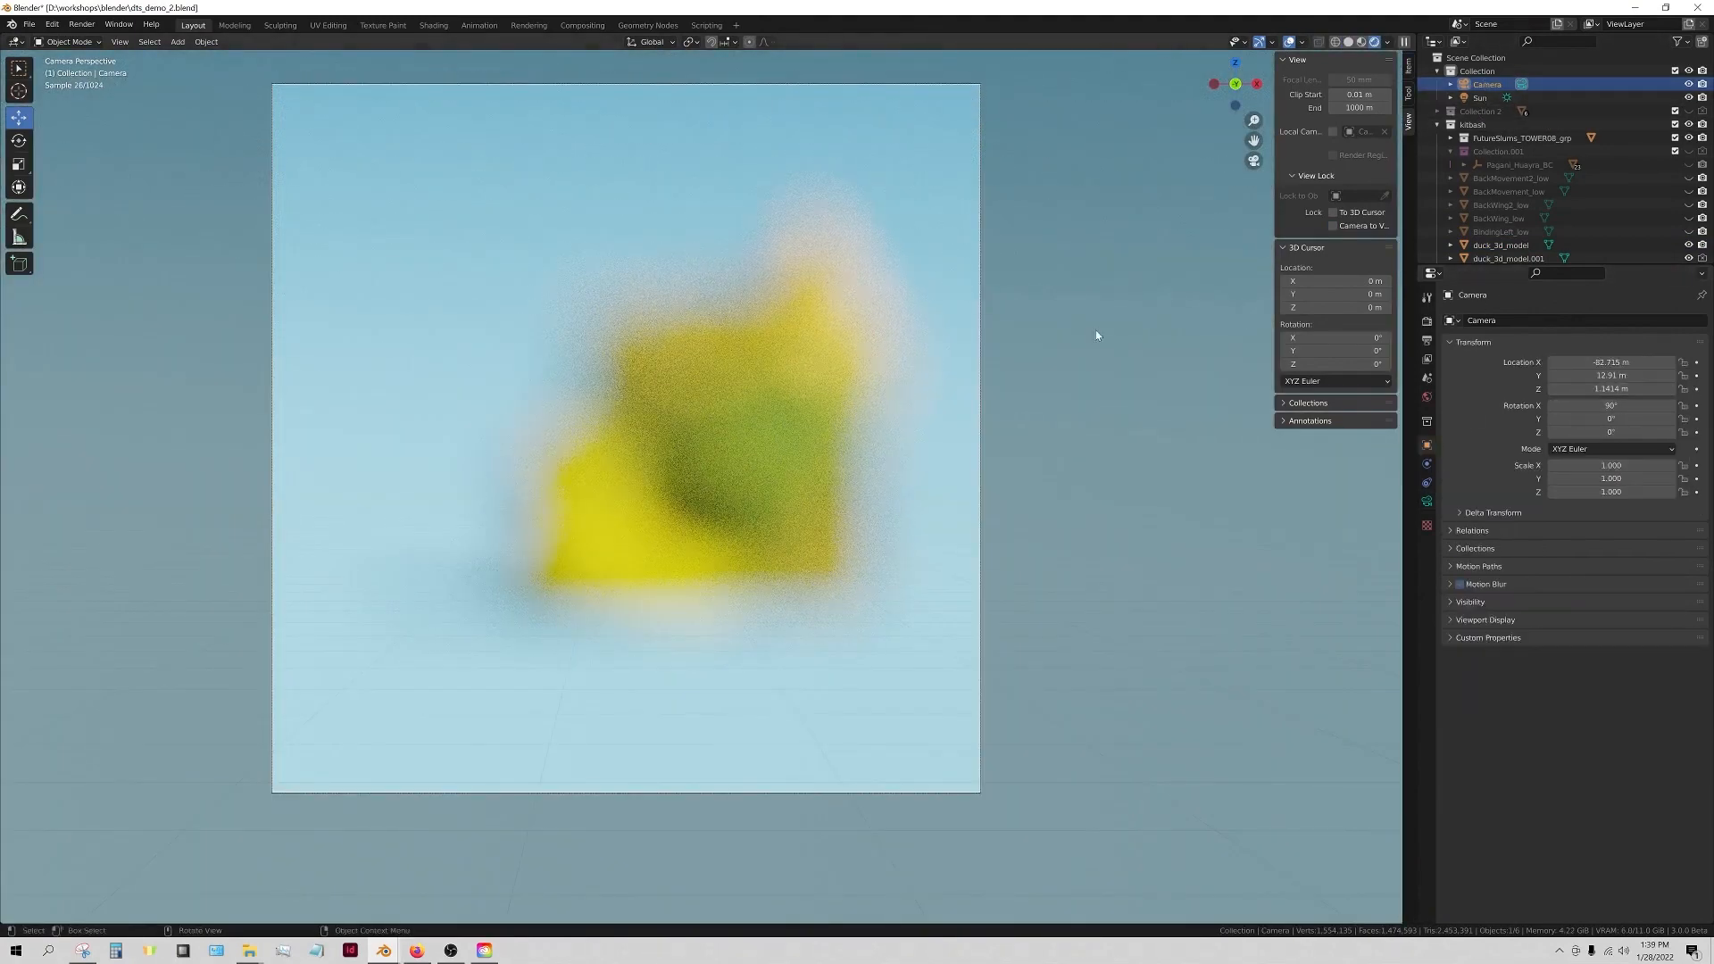
click(673, 451)
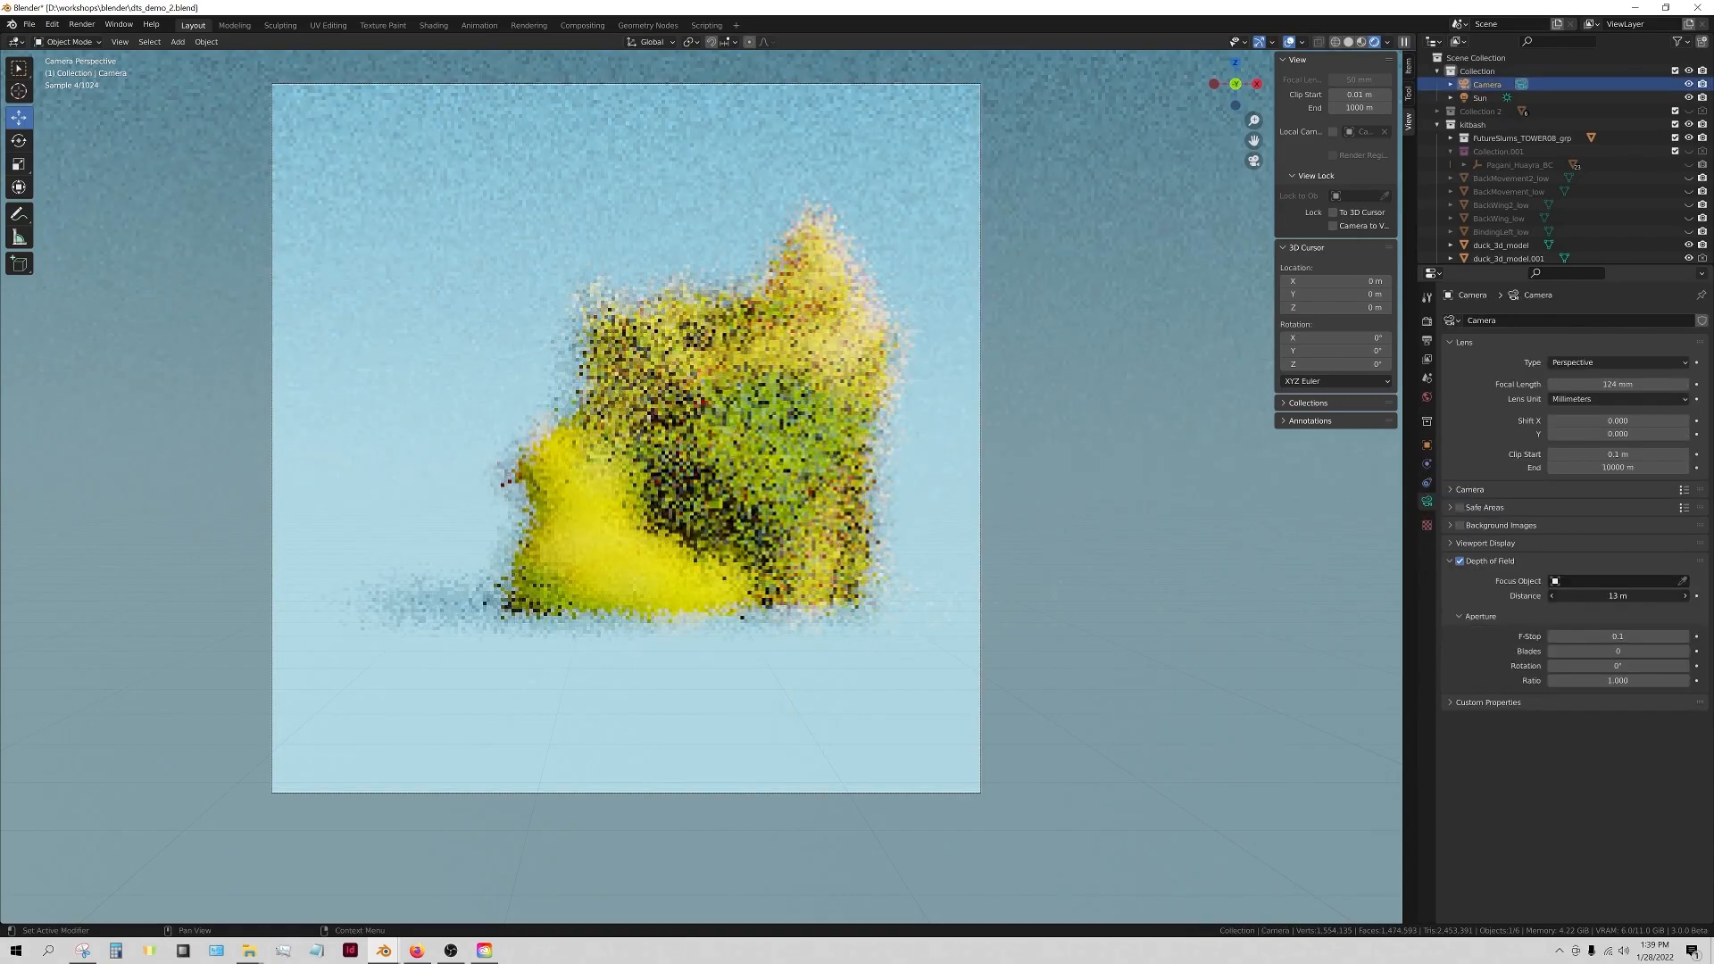
drag(1617, 596, 1637, 596)
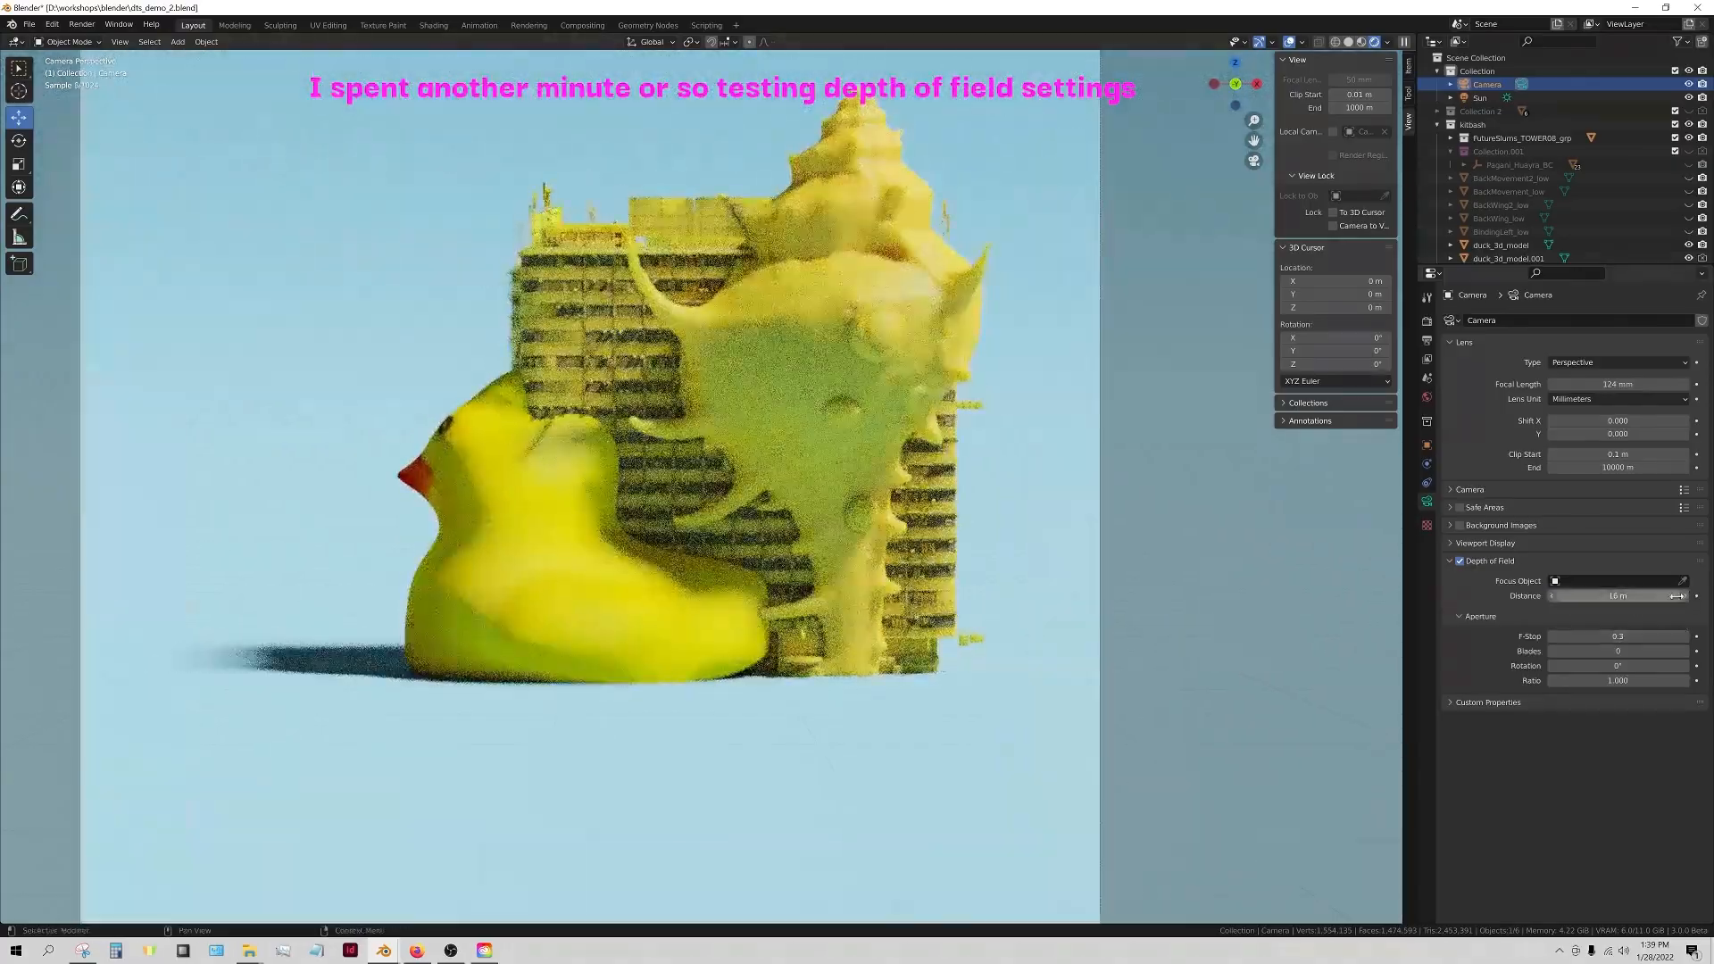
click(1683, 581)
click(750, 486)
- Shift the camera's location to X -82.525 m and Z 1.3414 m, and return the viewport to solid shading
scroll(1164, 526, down, 5)
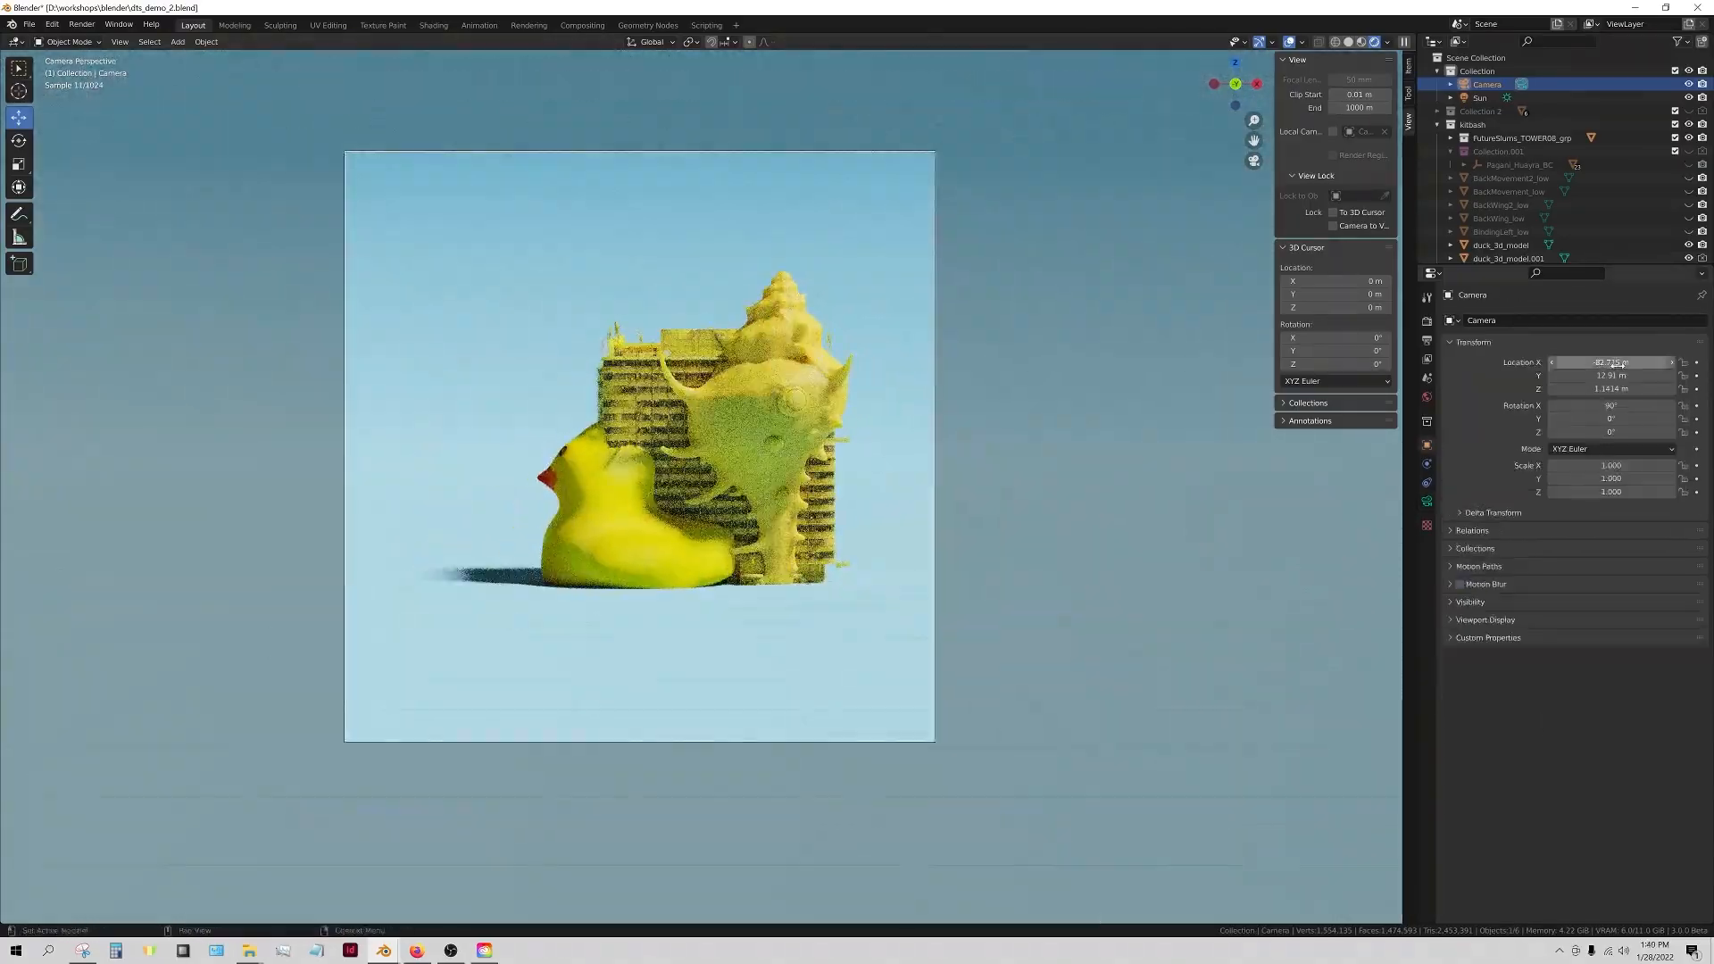
drag(1610, 363, 1632, 390)
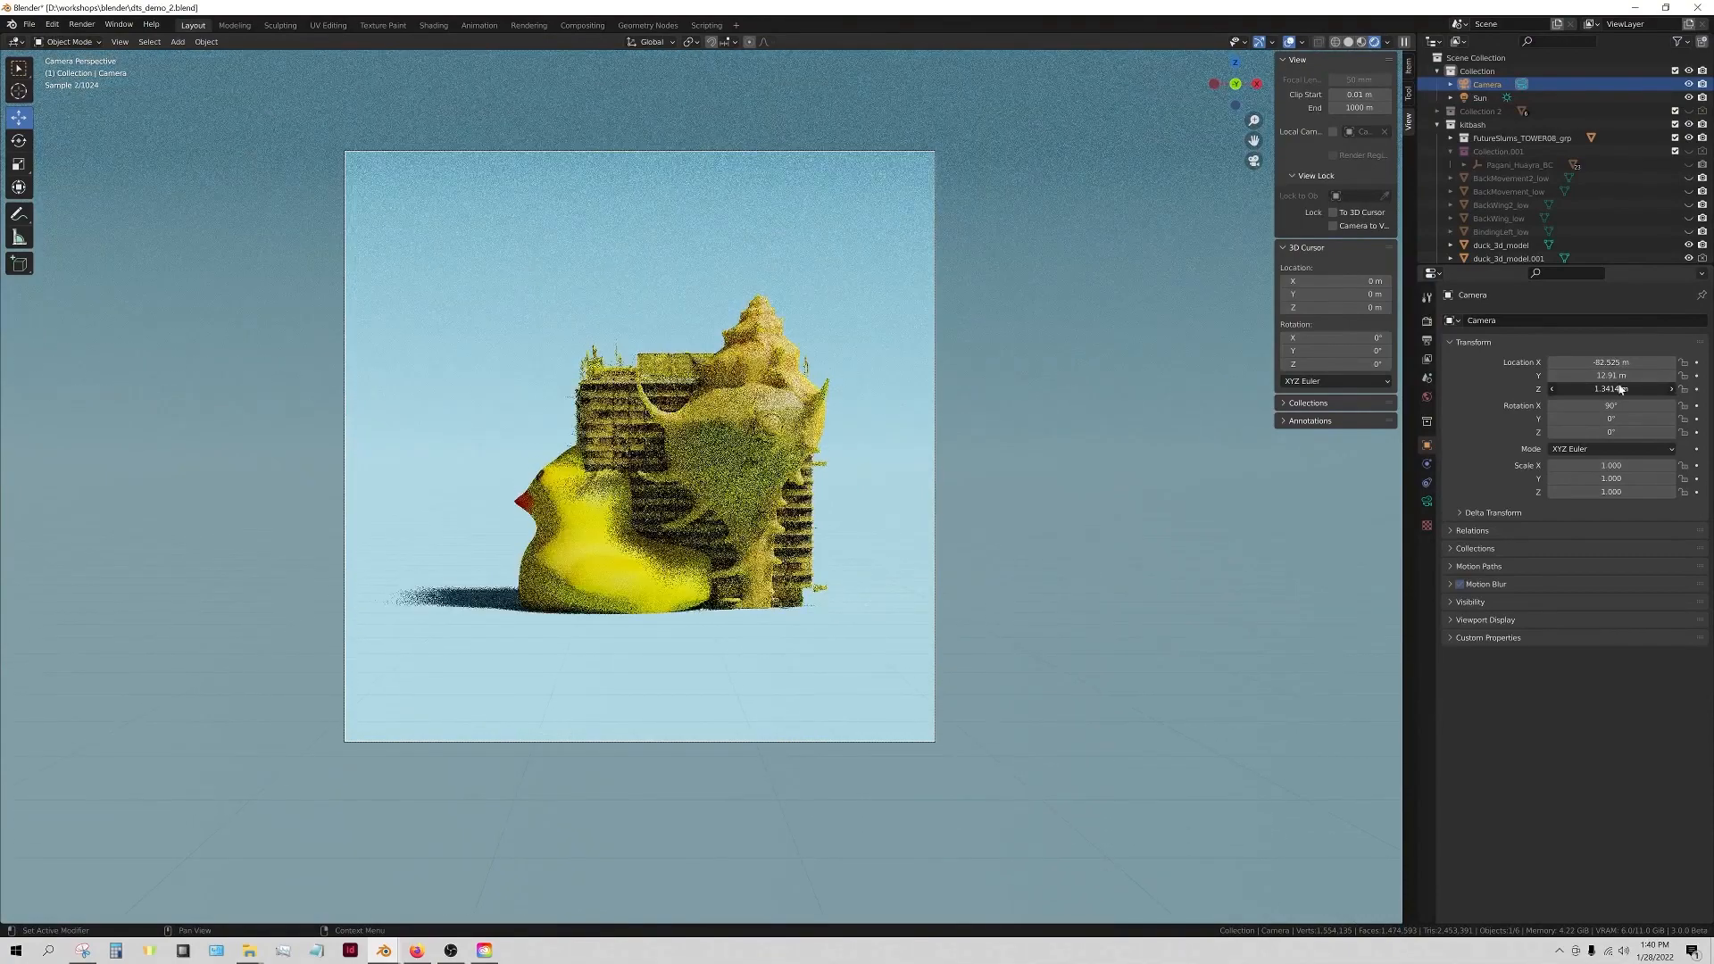
click(1348, 42)
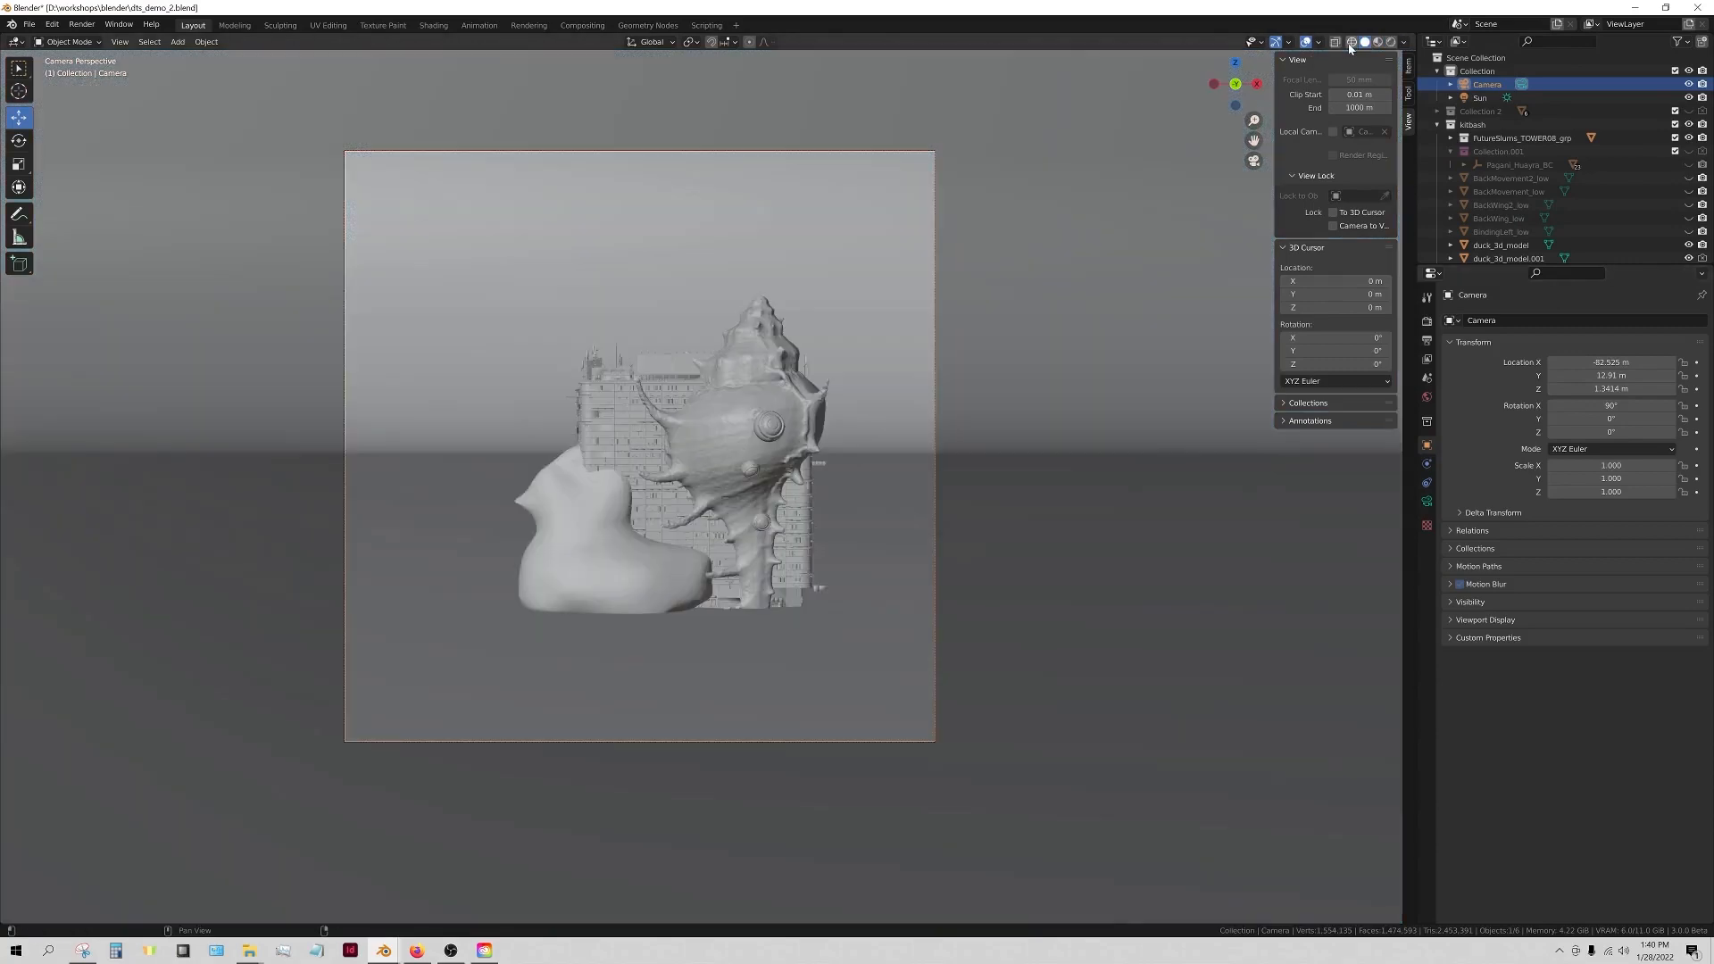
- Save the Blender file and render the still image from the camera
click(29, 24)
click(48, 112)
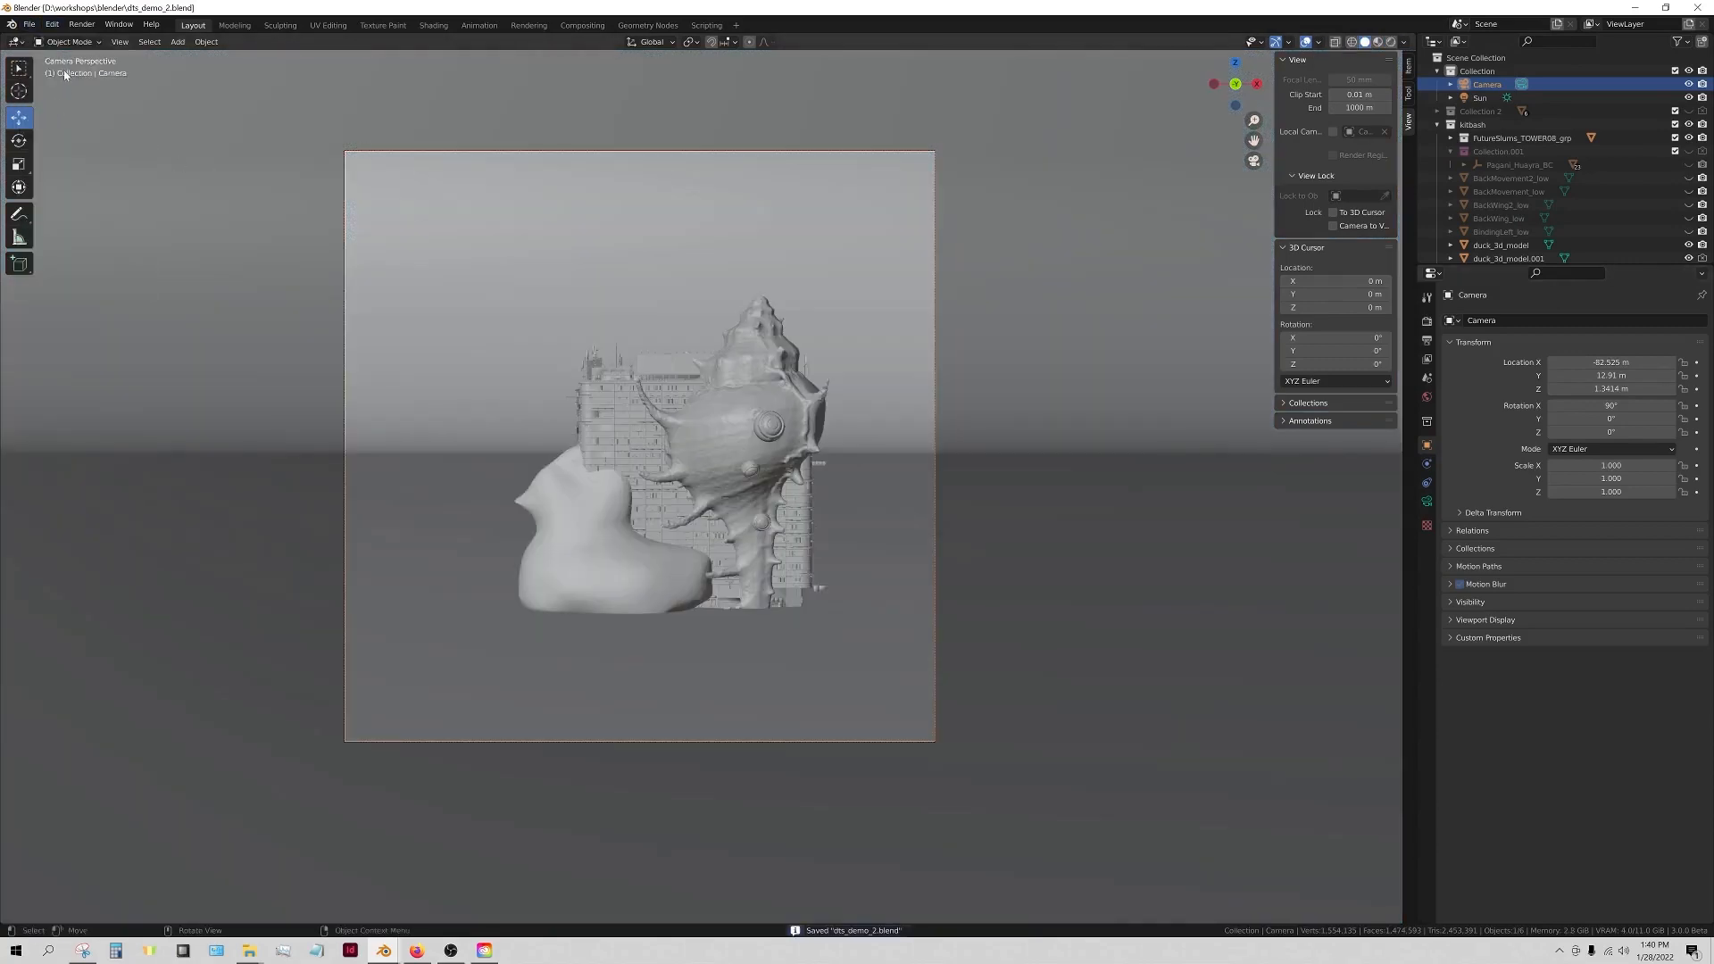
click(80, 27)
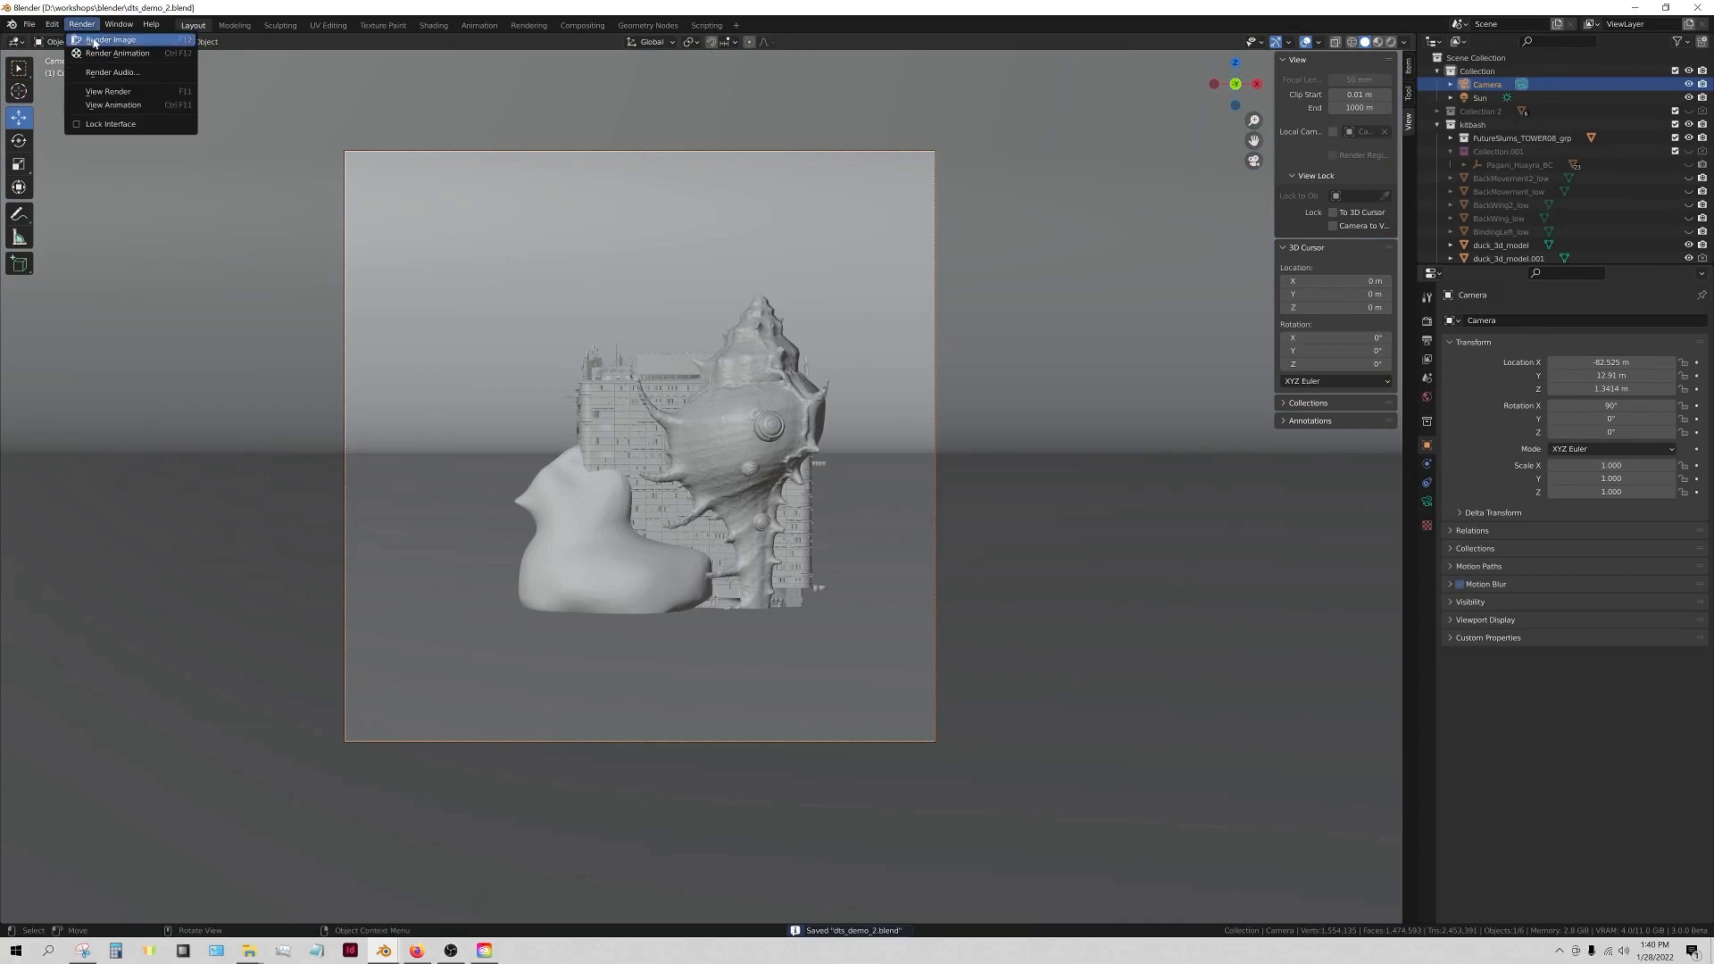
click(94, 40)
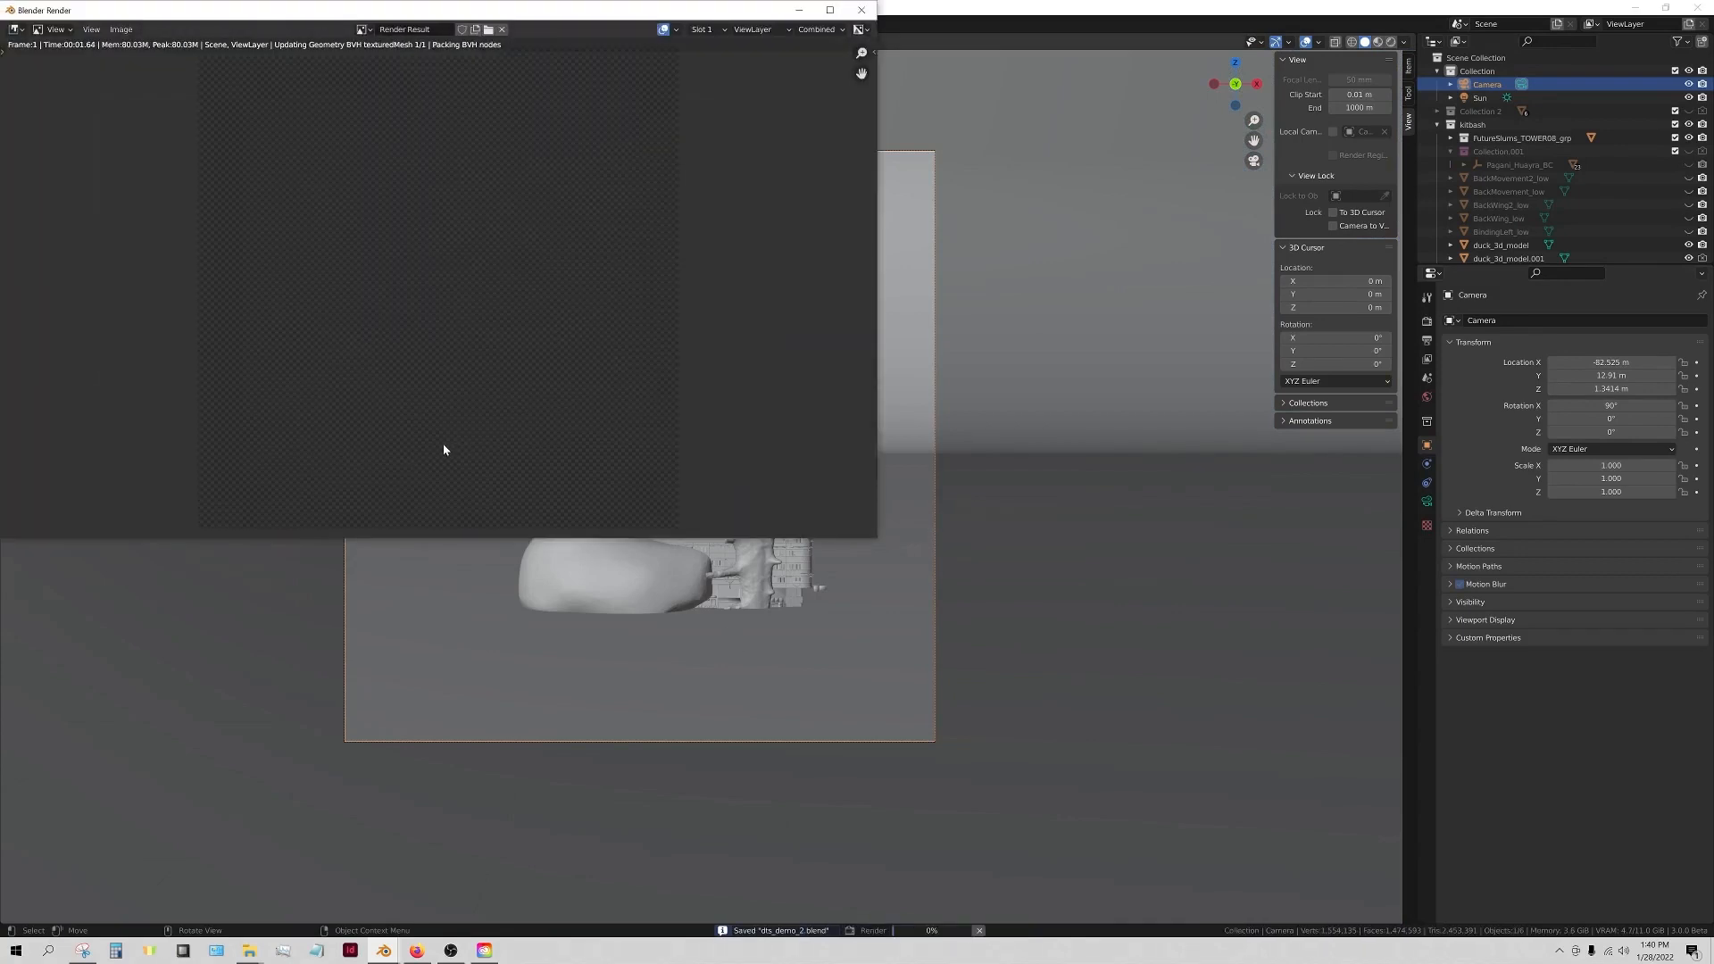
- Enlarge the render window and examine the rendered duck, tower and shell both up close and in the full frame
scroll(393, 340, down, 1)
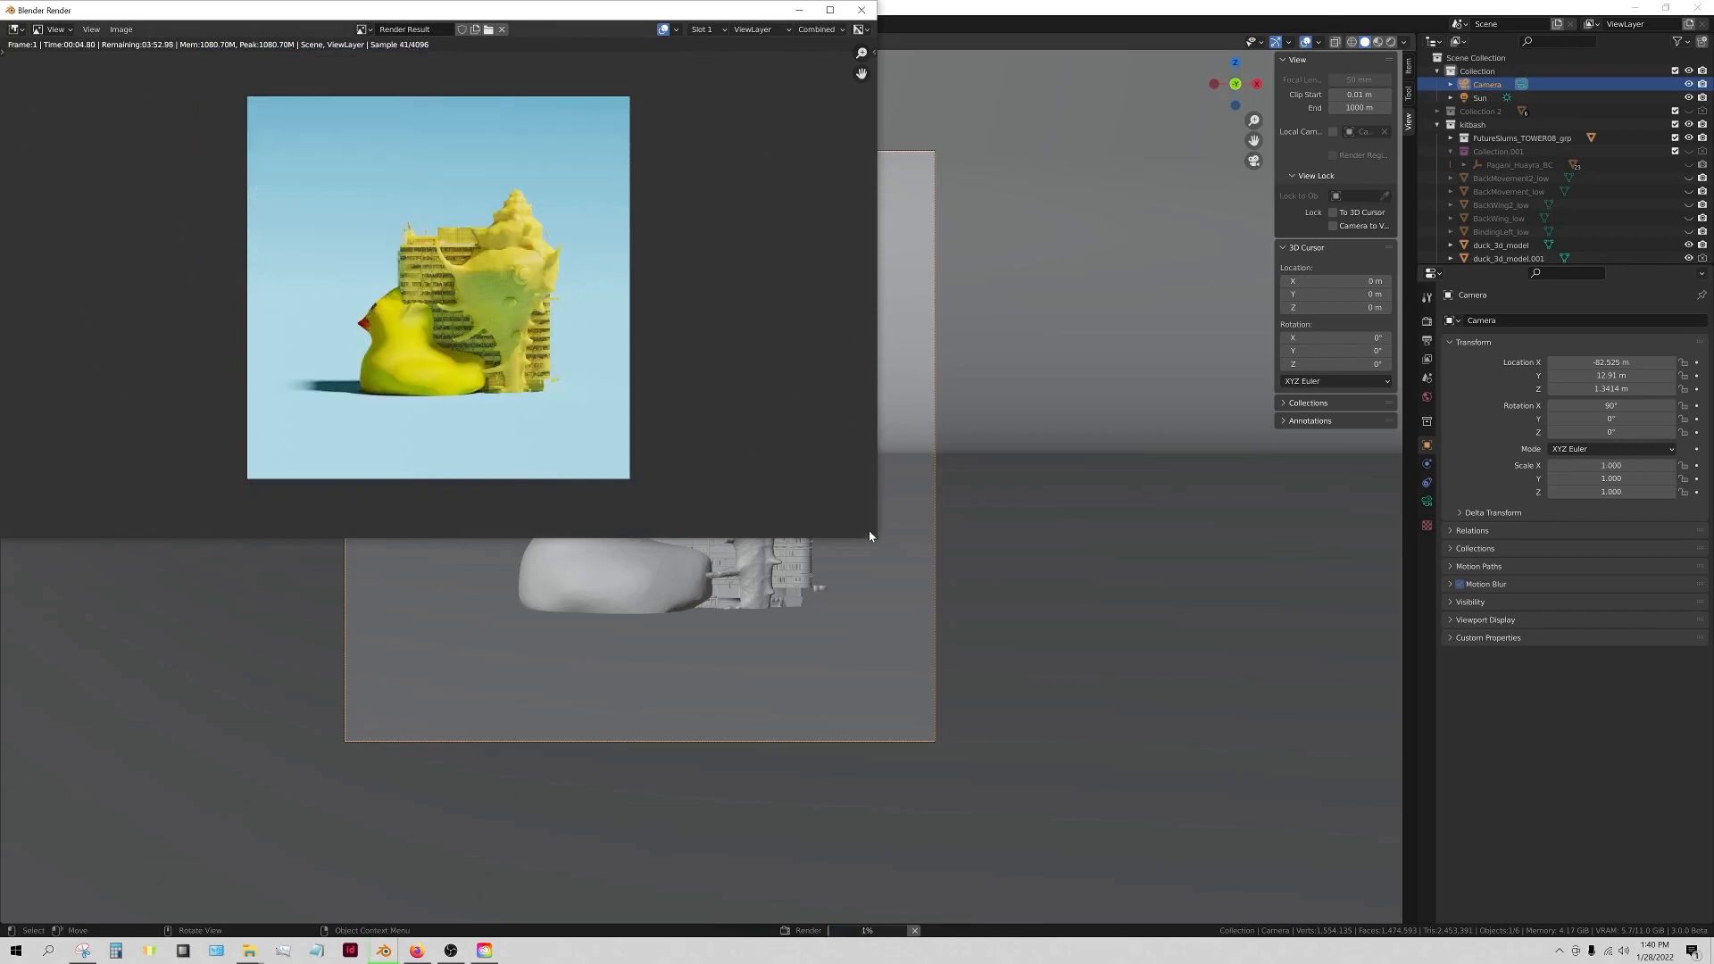
drag(874, 540, 1000, 613)
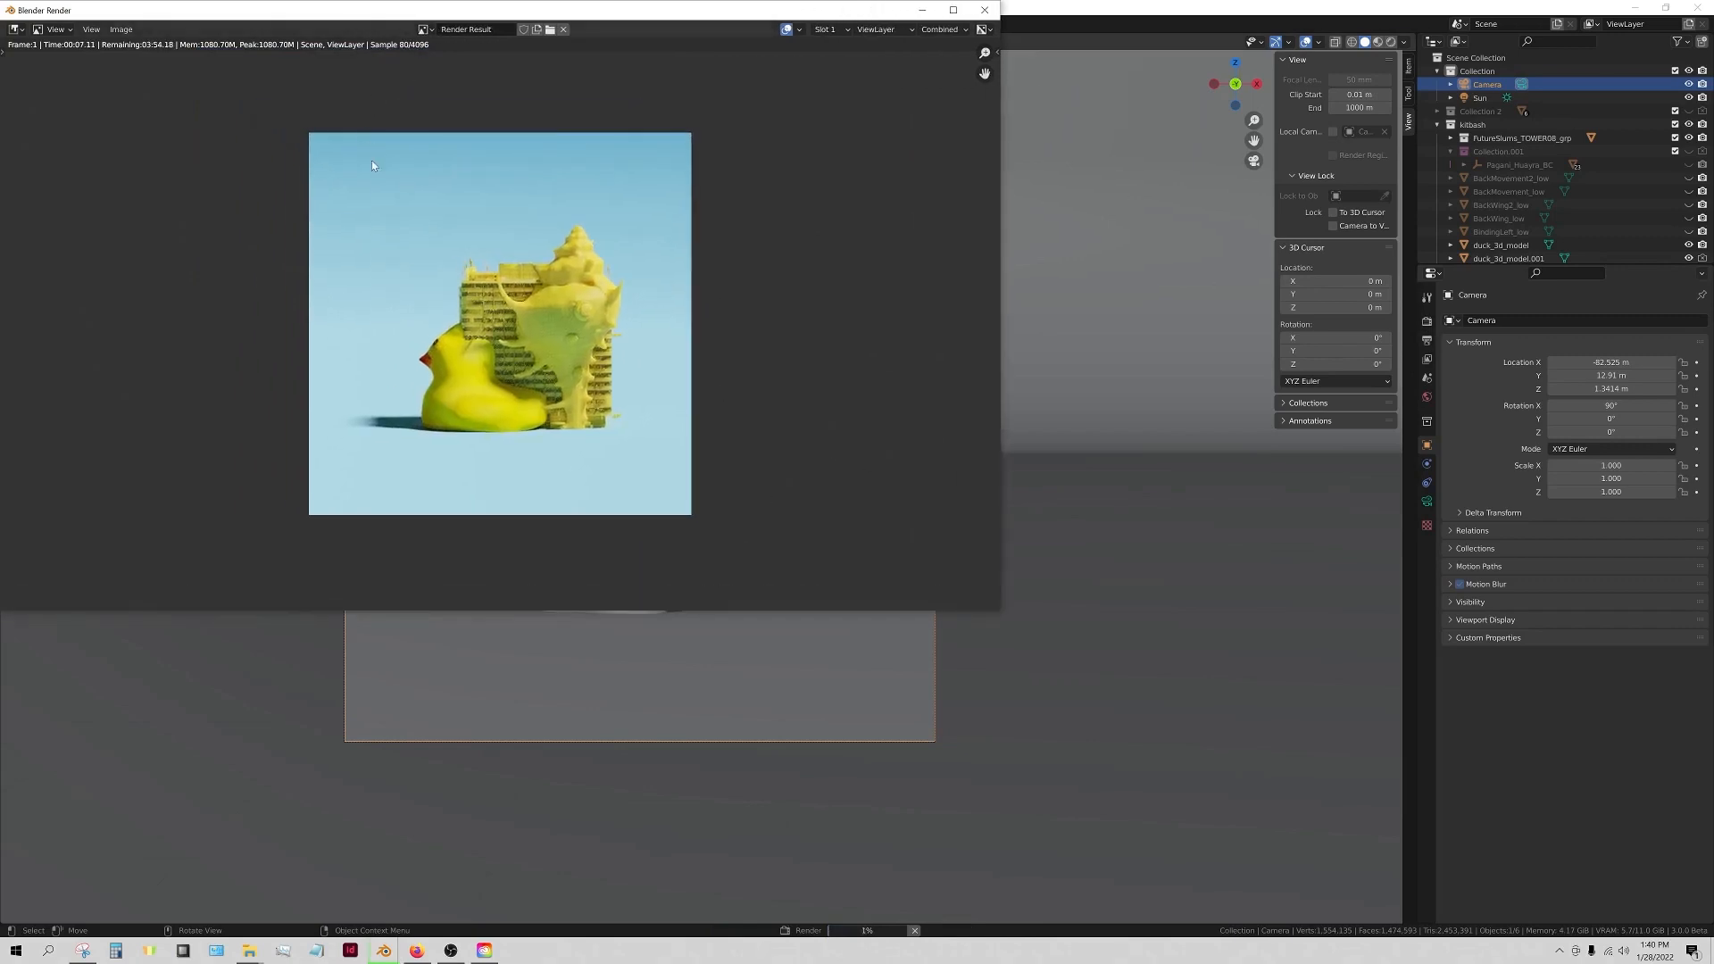
scroll(366, 135, up, 2)
scroll(807, 440, down, 1)
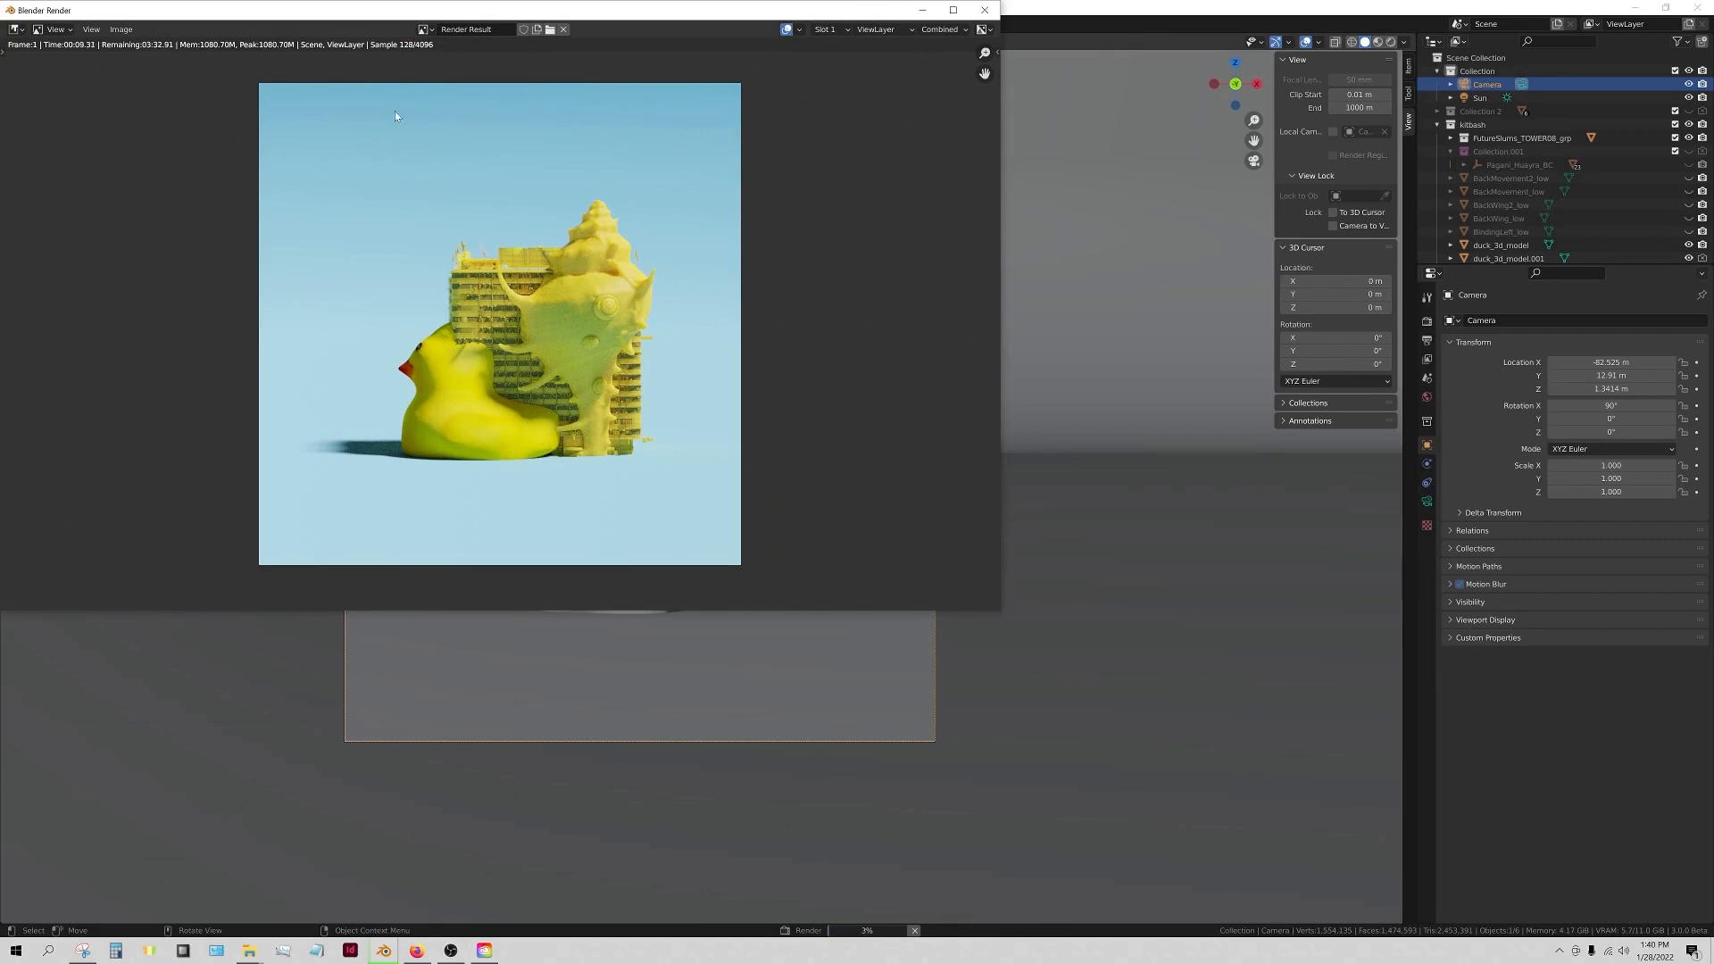
scroll(458, 207, up, 5)
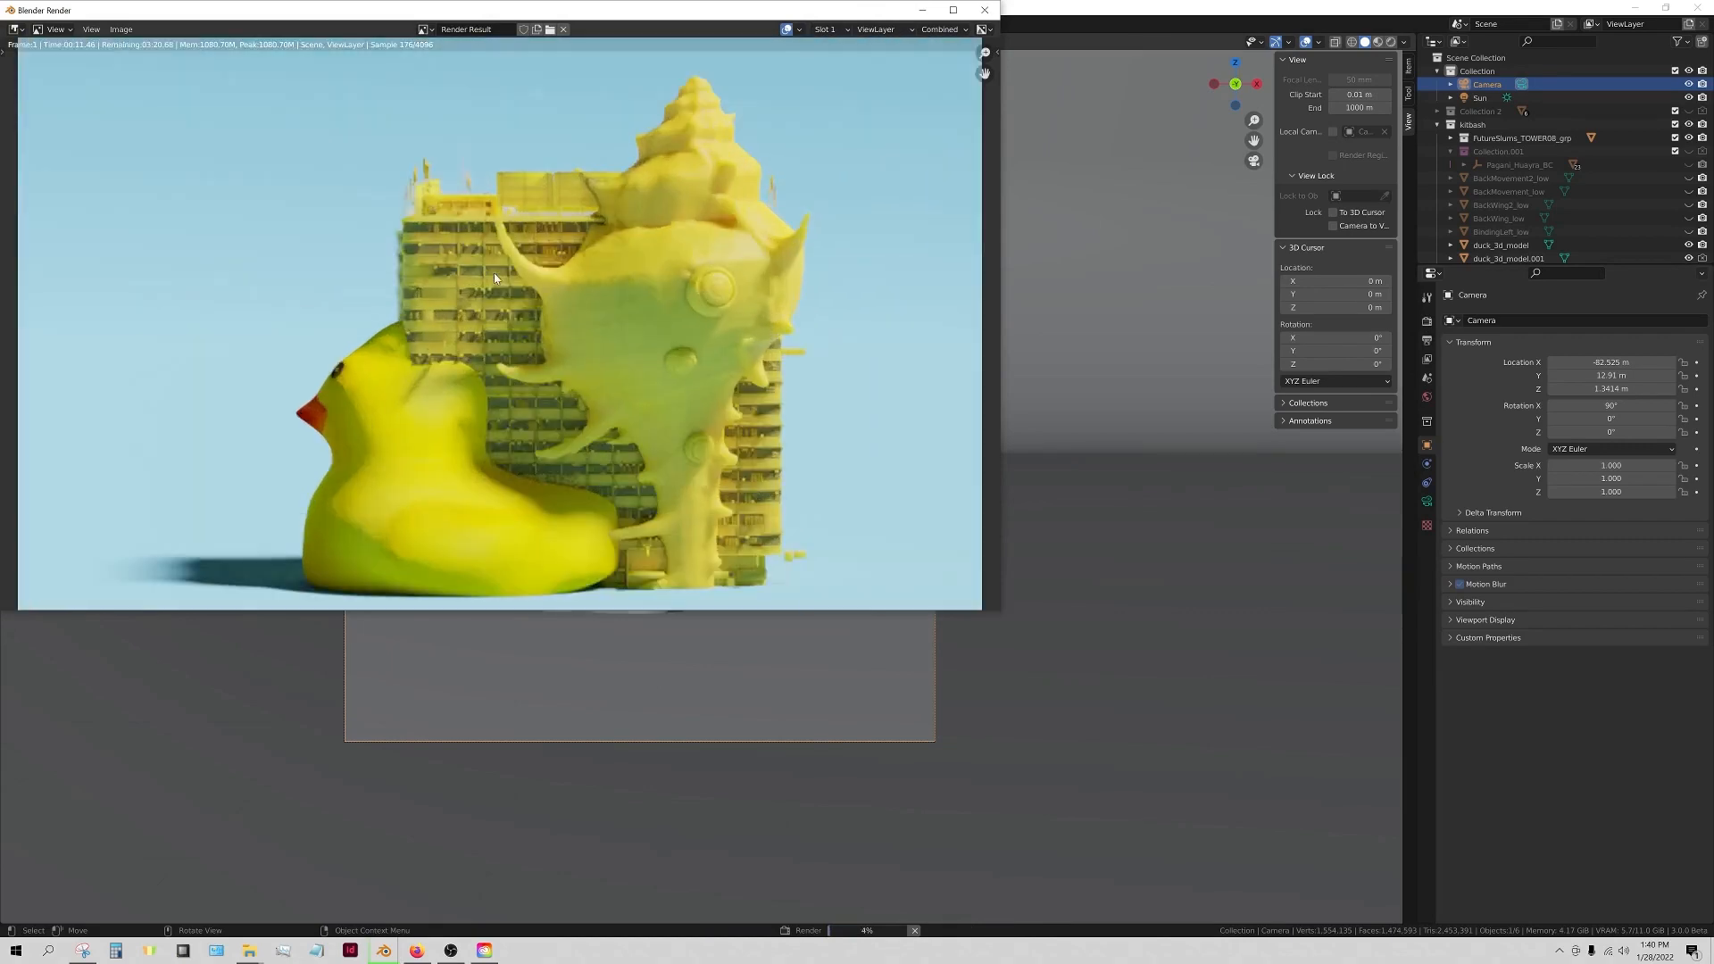
scroll(495, 278, down, 2)
scroll(173, 82, down, 2)
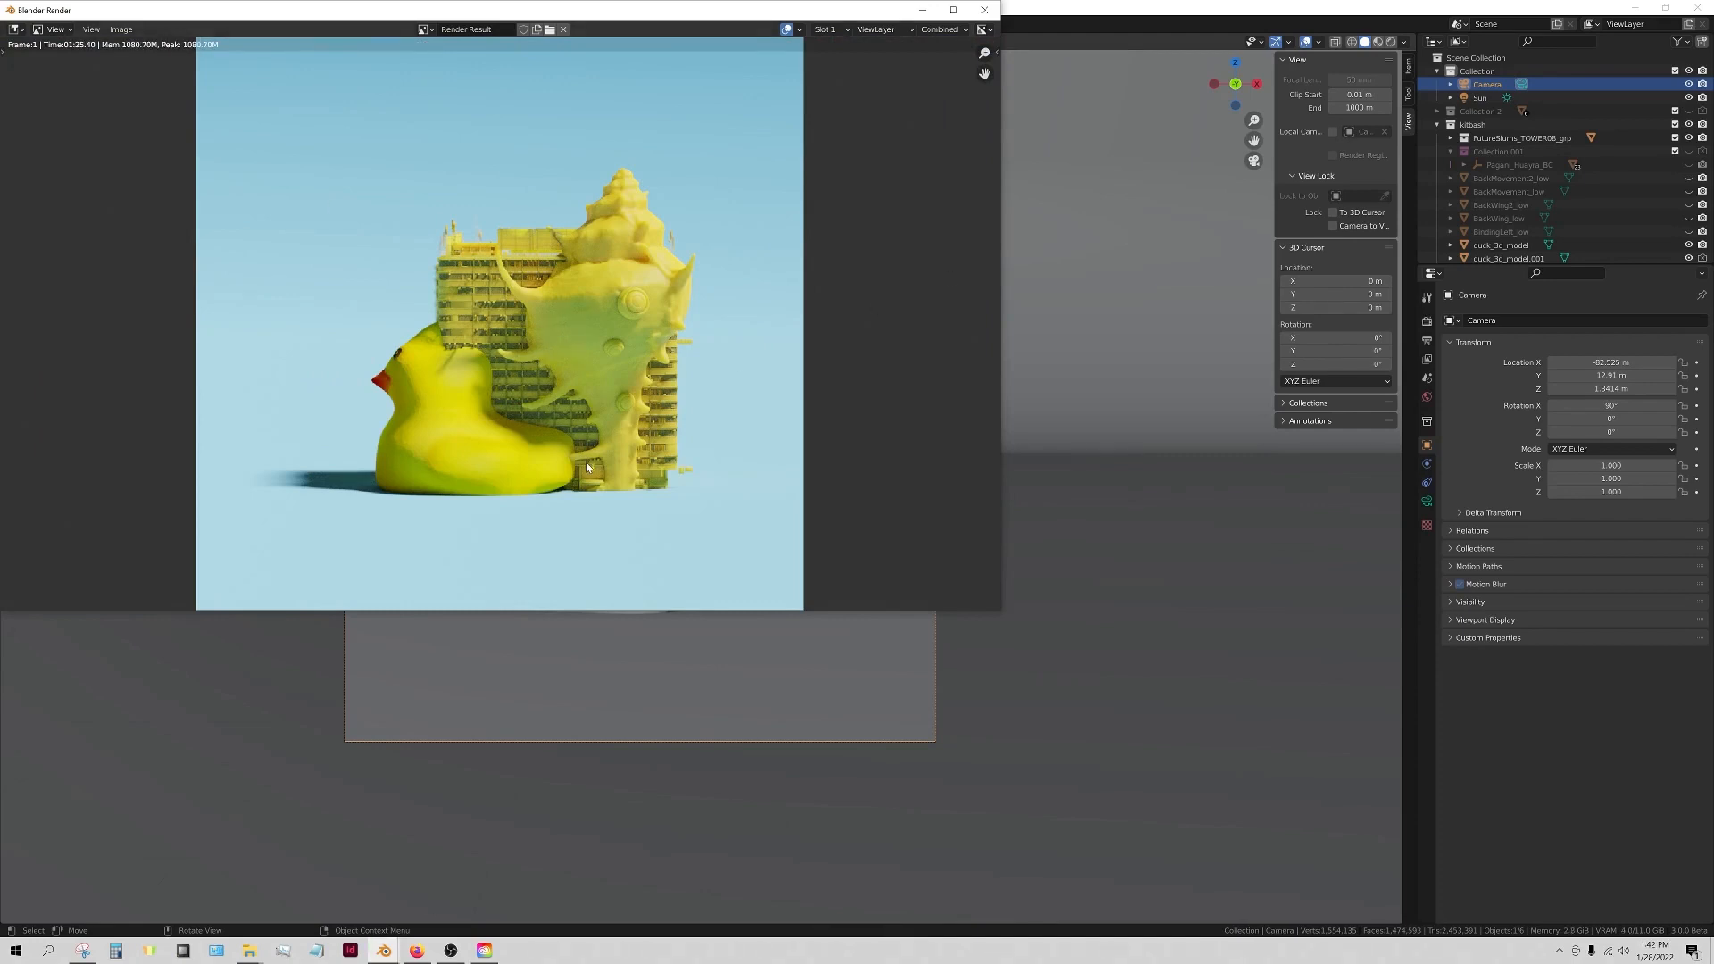
scroll(586, 465, up, 3)
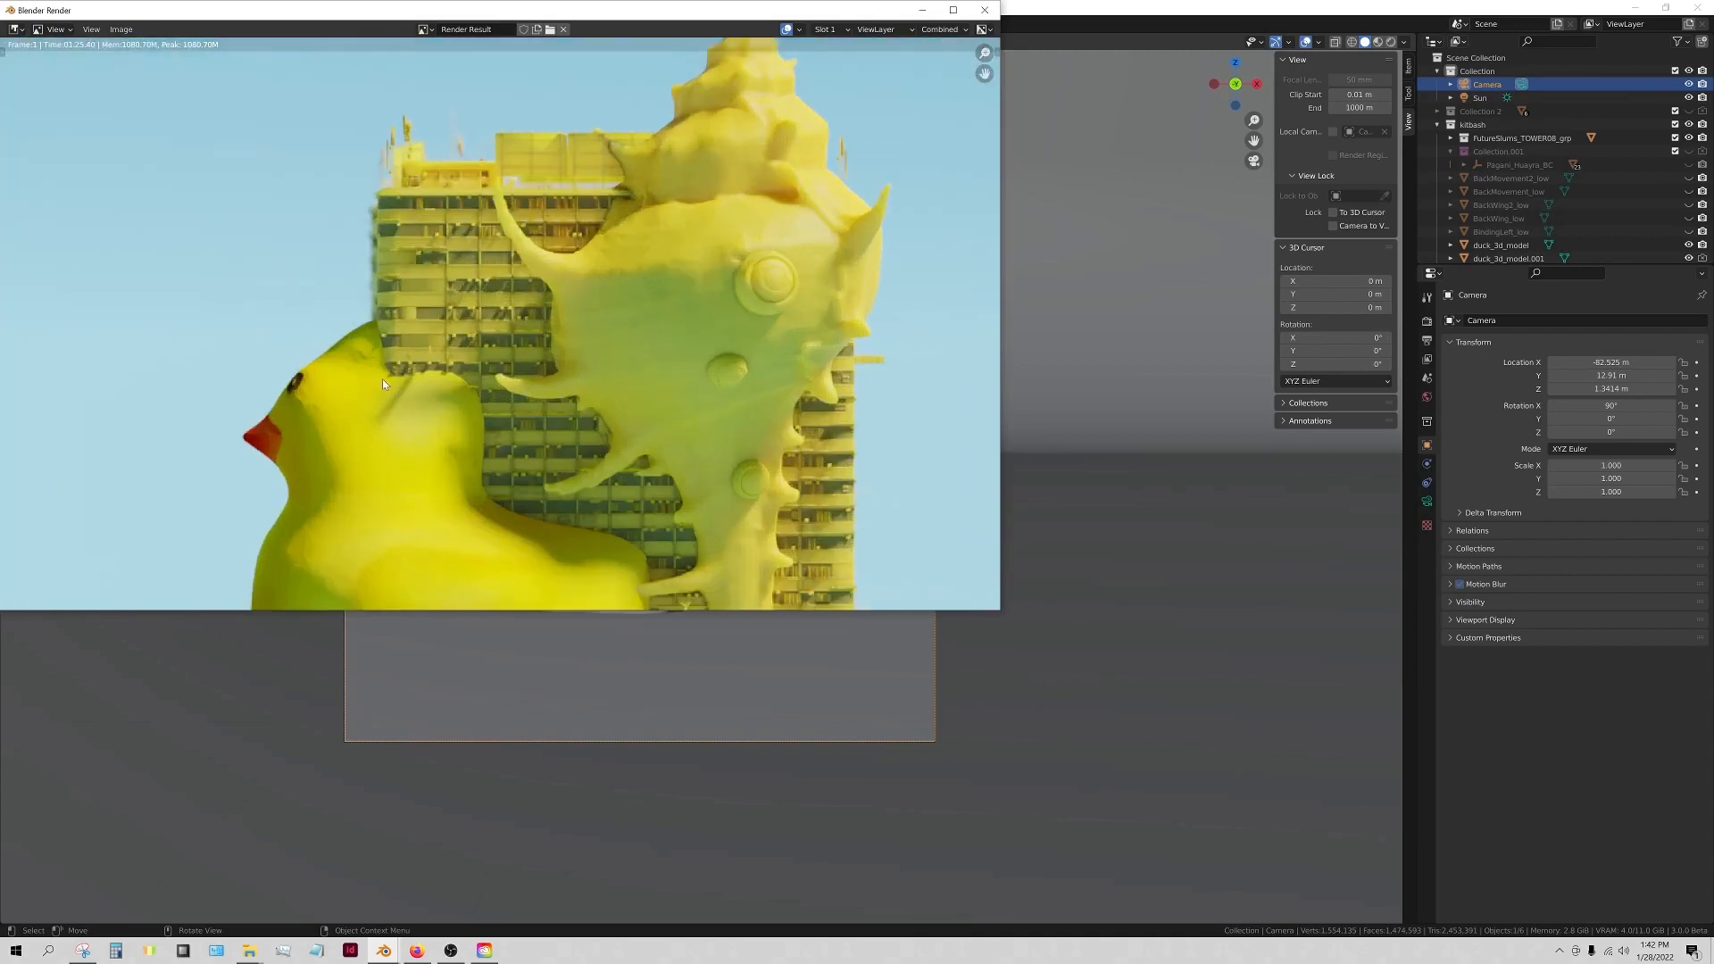
scroll(412, 437, down, 2)
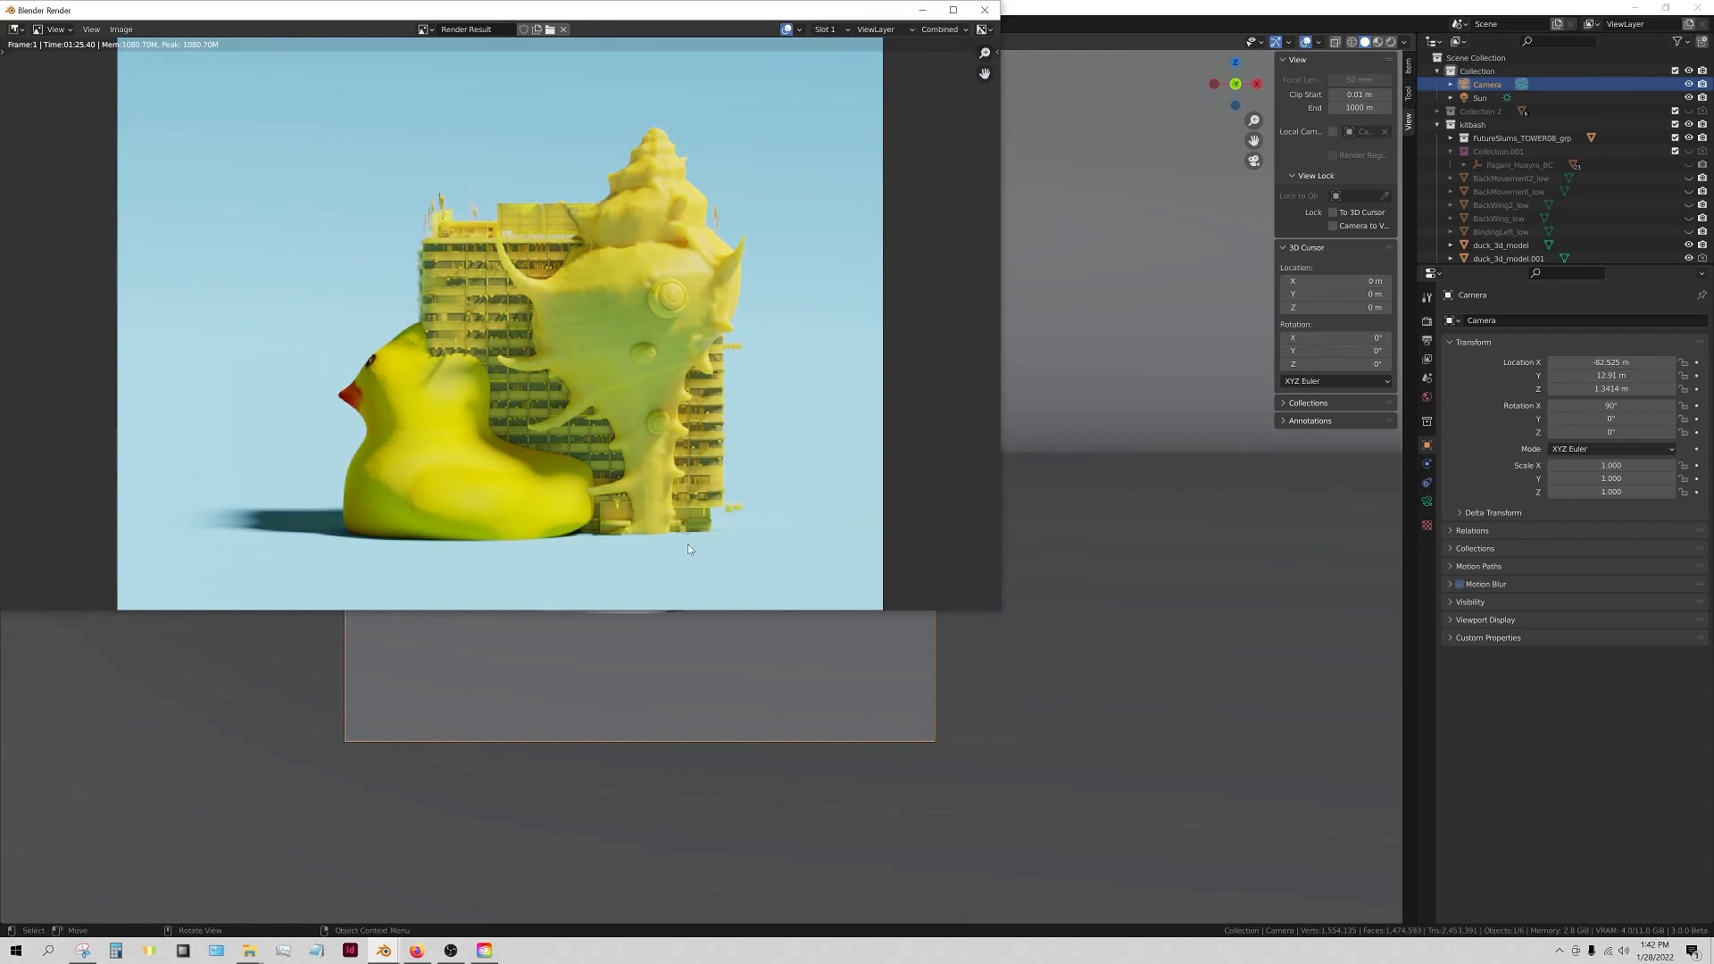